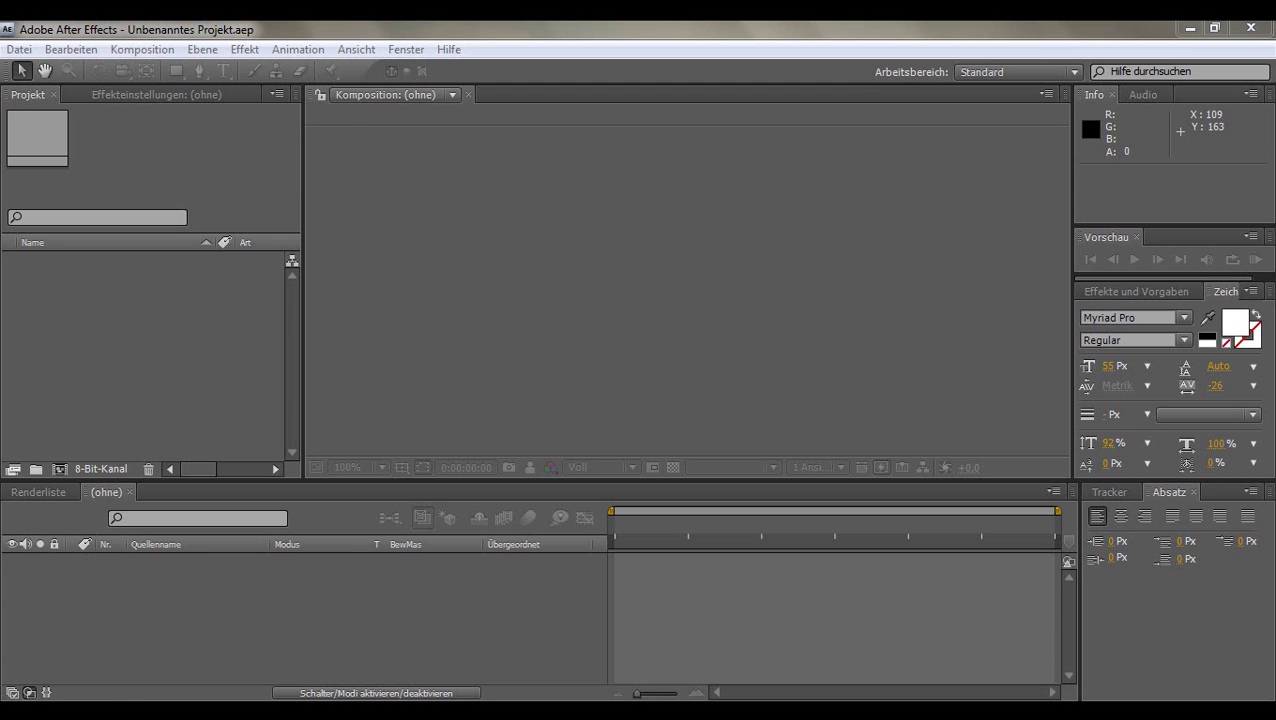
# - Open the import dialog on the AE GS Tut footage folder with Ctrl+I
pyautogui.hotkey('ctrl', 'i')
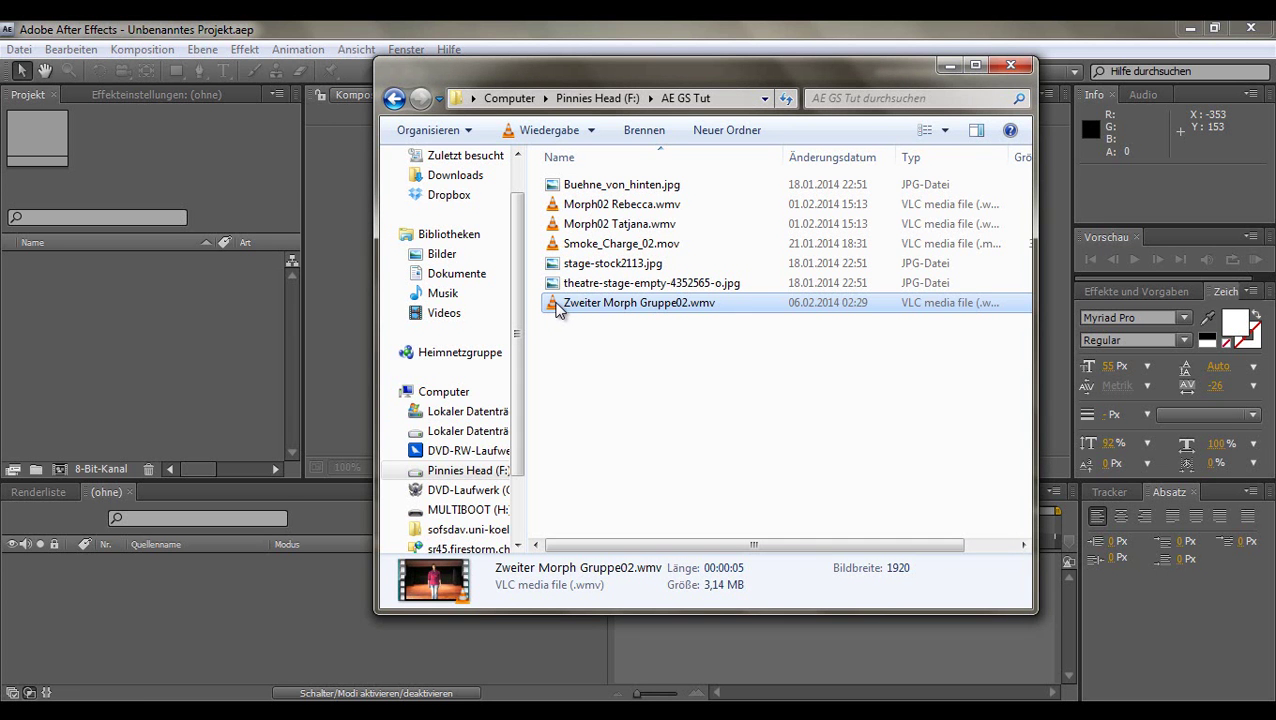
pyautogui.doubleClick(557, 304)
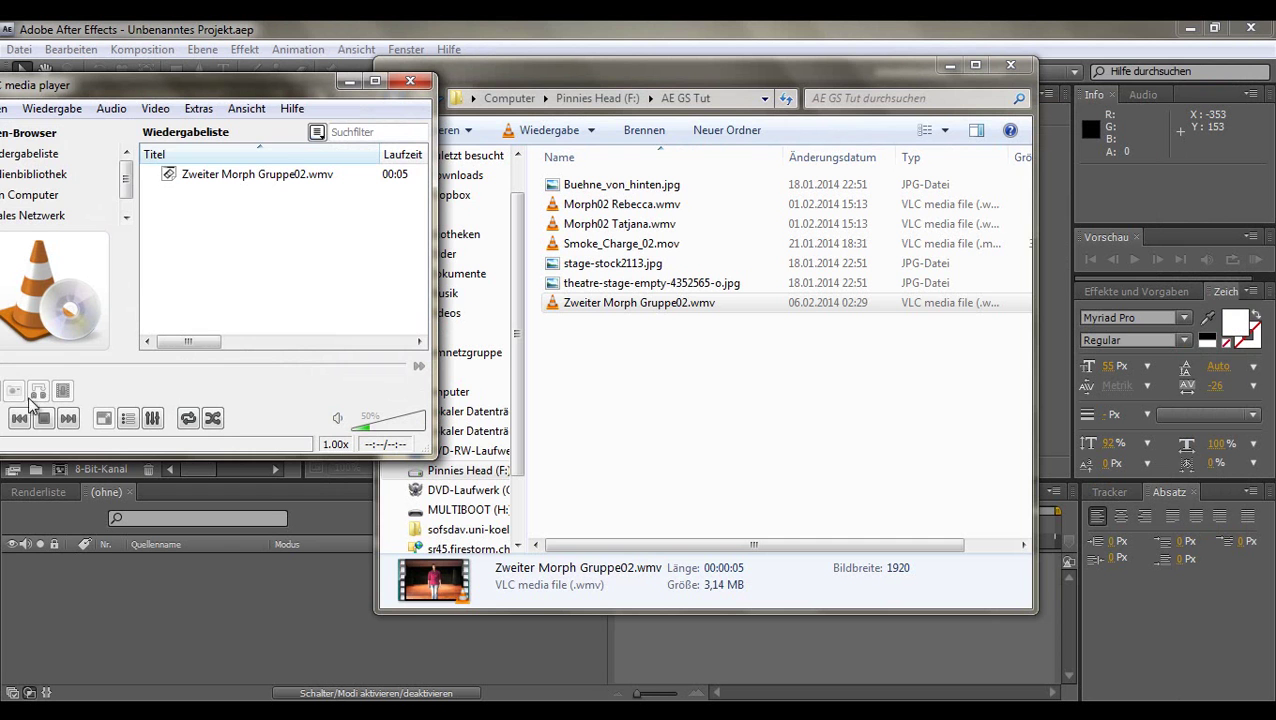
pyautogui.moveTo(130, 93); pyautogui.dragTo(270, 81)
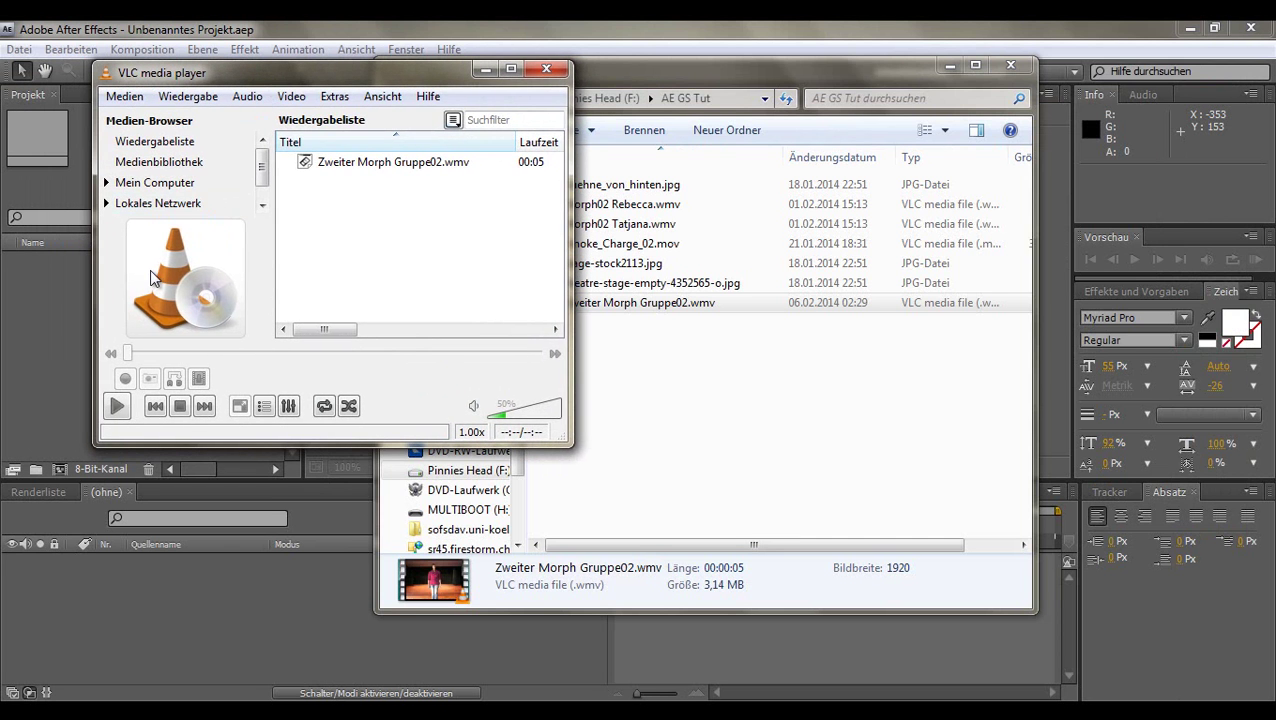
pyautogui.click(118, 407)
pyautogui.click(556, 70)
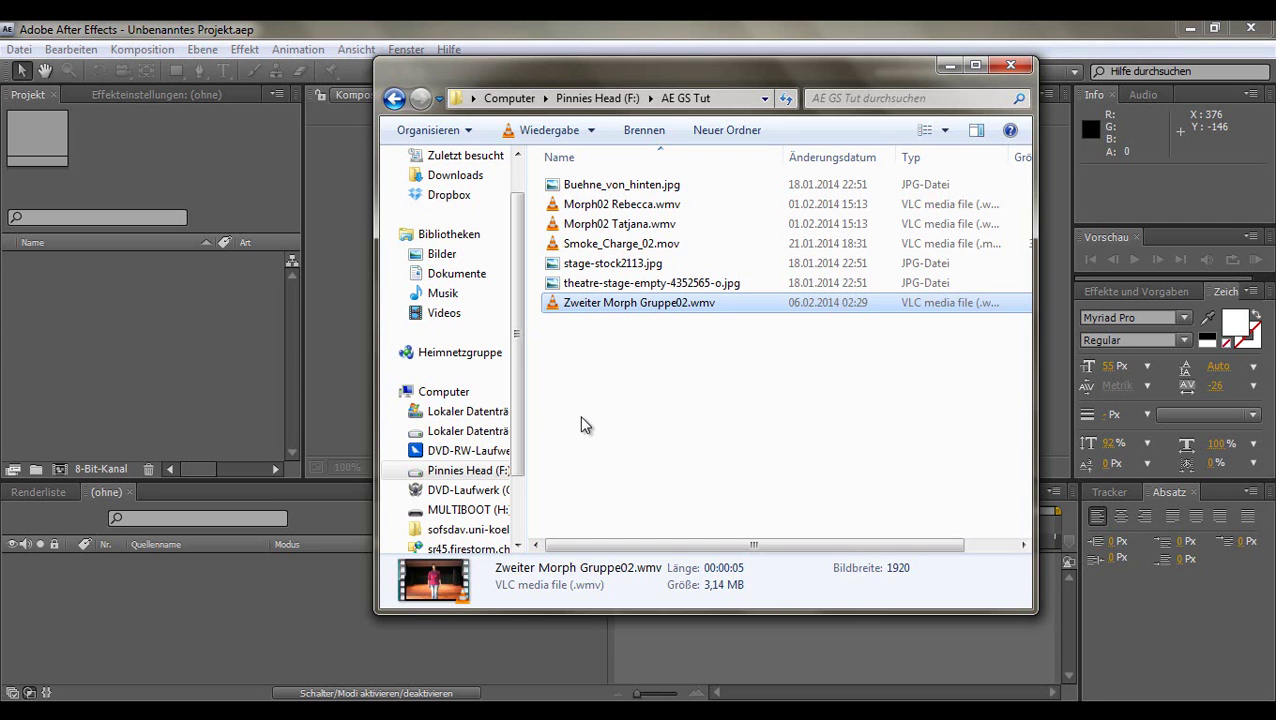
pyautogui.click(581, 418)
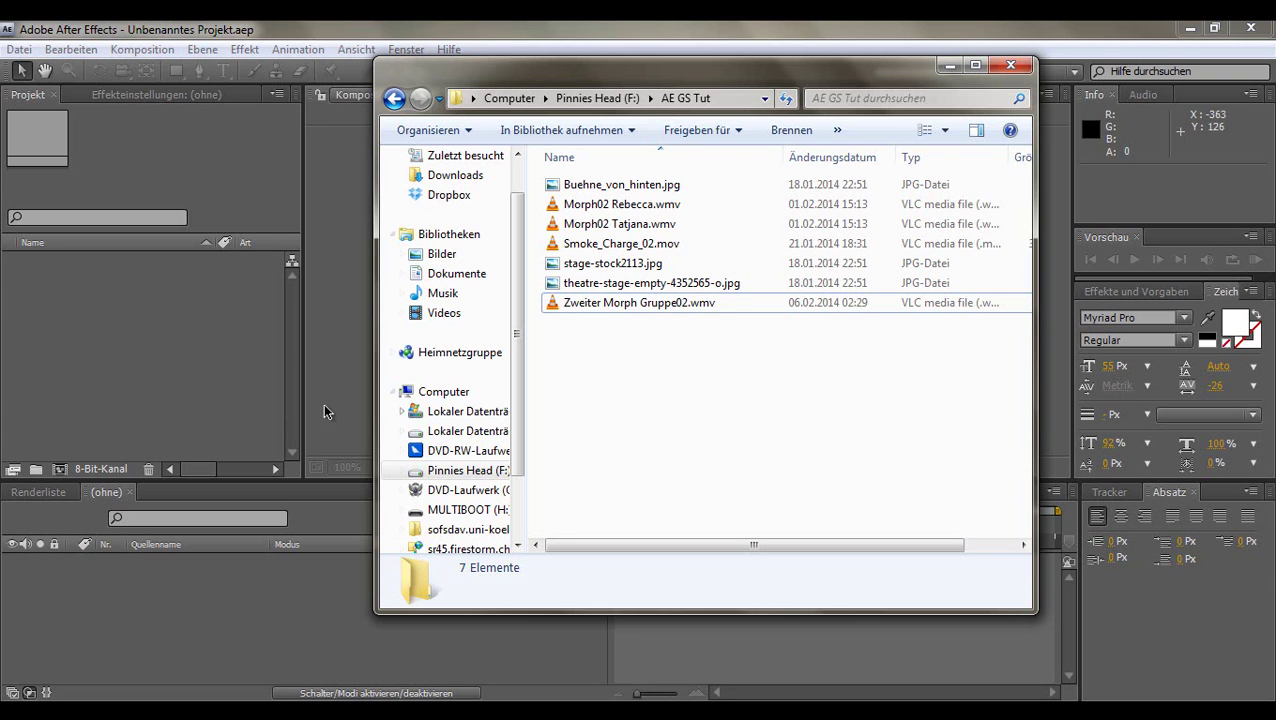
# - Bring After Effects back in front of the folder window, showing the empty project
pyautogui.click(114, 388)
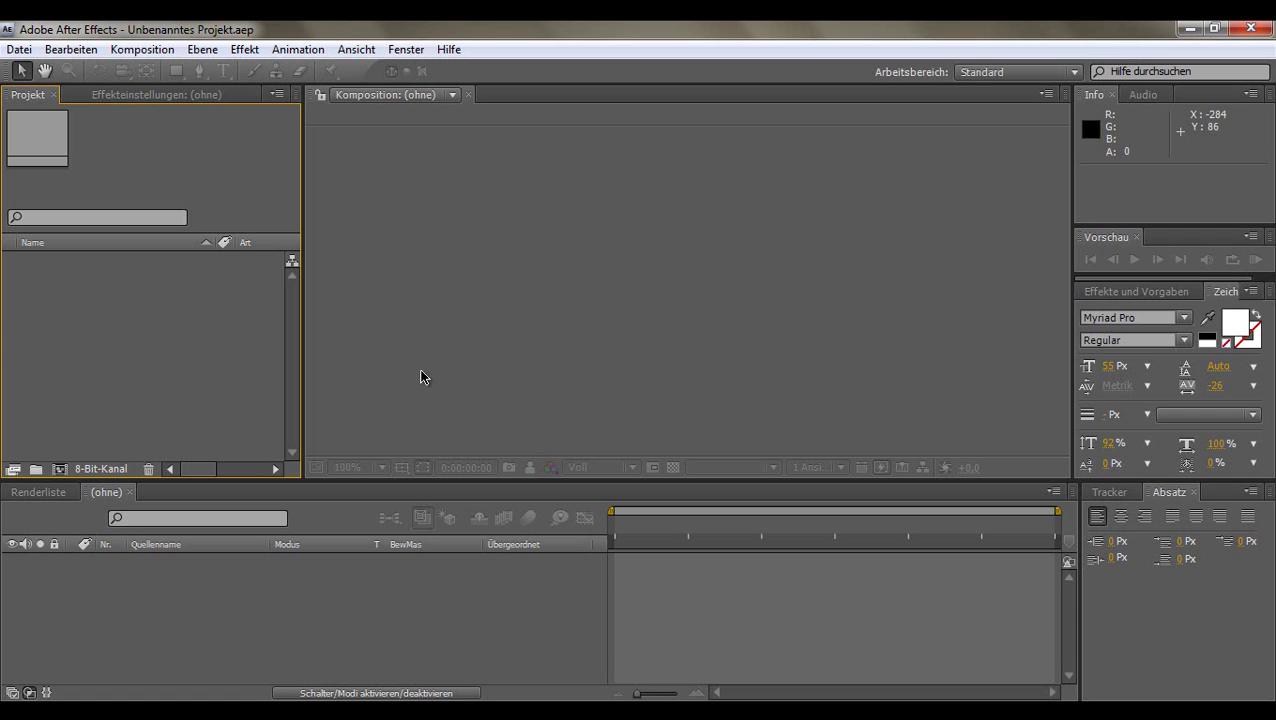
# - Drag Morph02 Rebecca.wmv and Morph02 Tatjana.wmv from the footage folder into the Project panel
pyautogui.moveTo(122, 712)
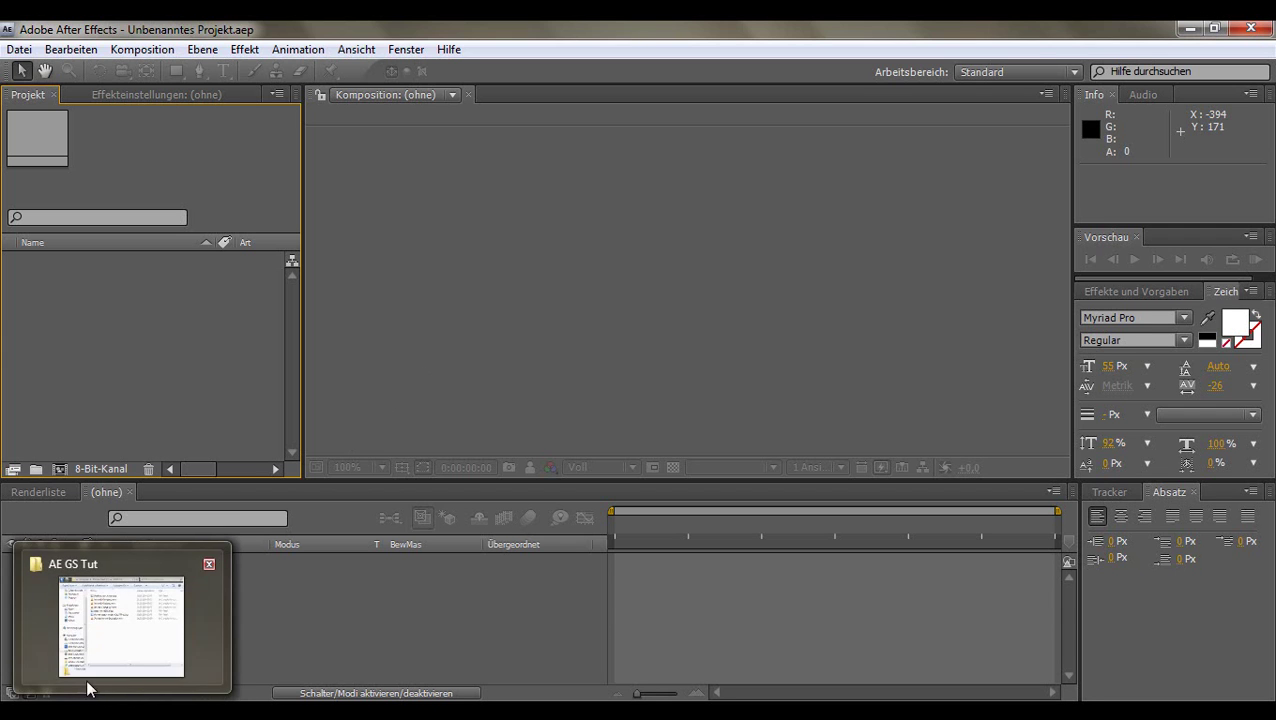
pyautogui.click(88, 683)
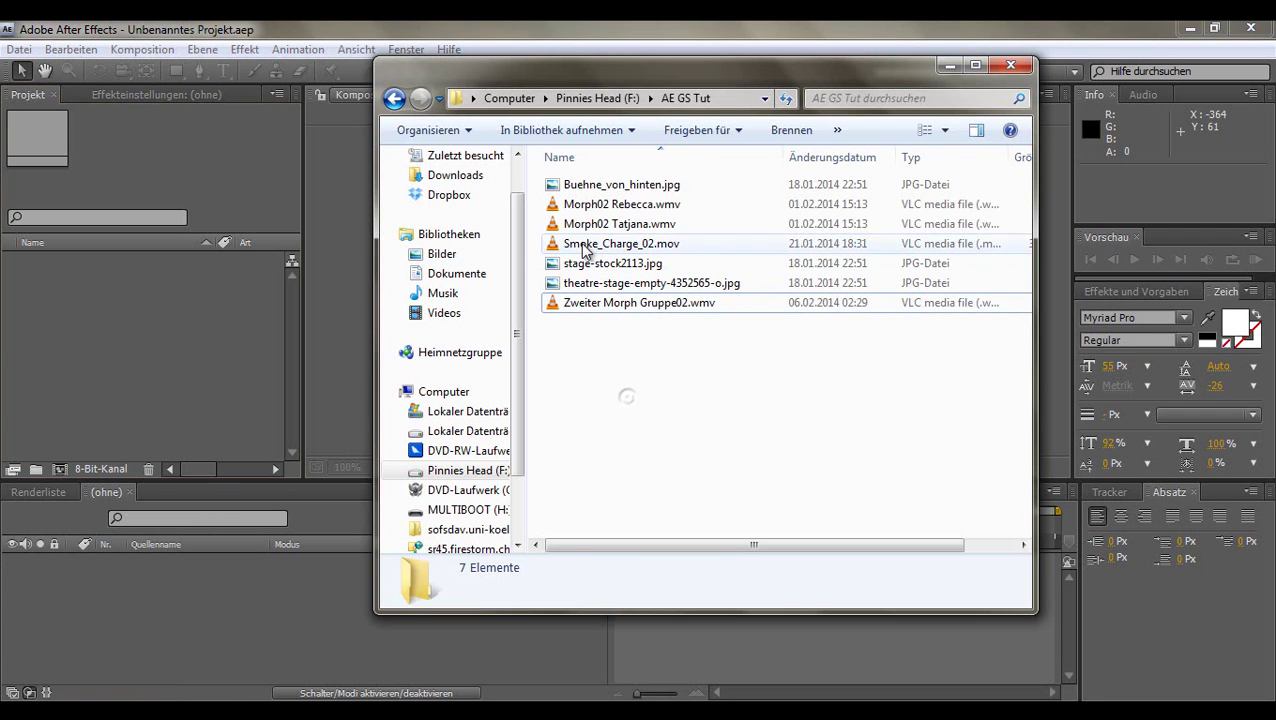
pyautogui.click(570, 206)
pyautogui.click(572, 226)
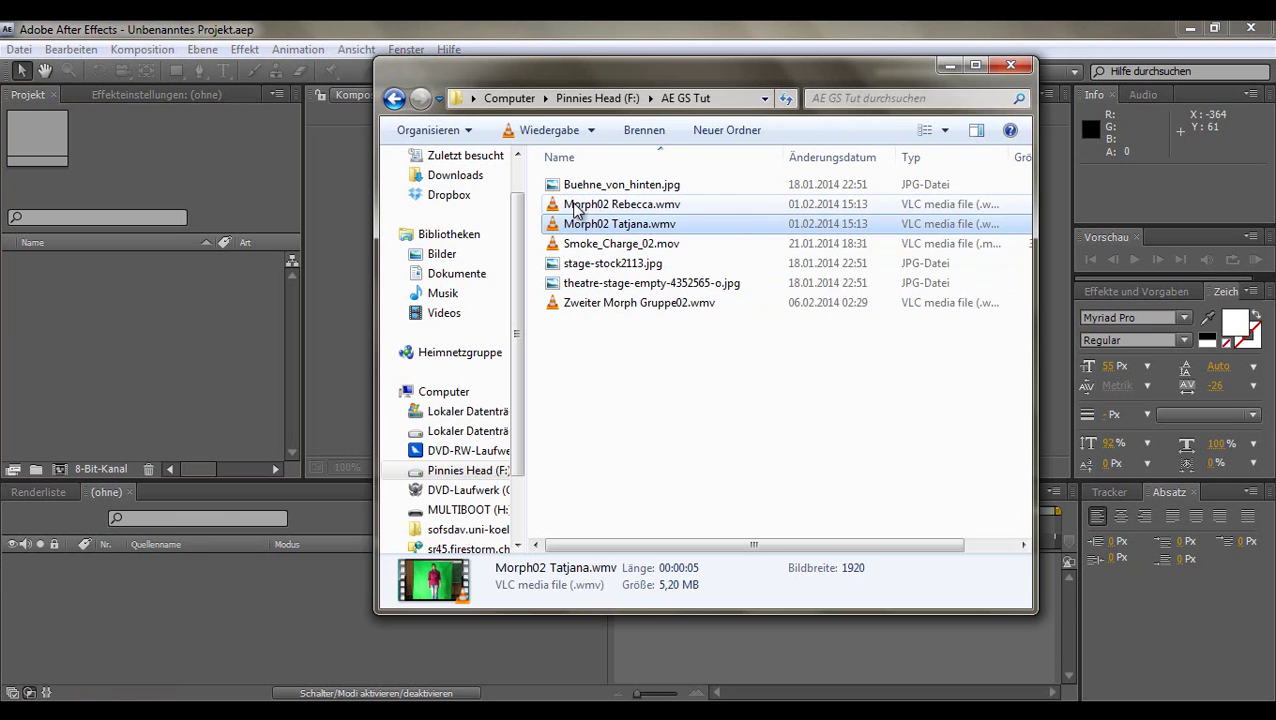
pyautogui.keyDown('ctrl'); pyautogui.click(598, 207); pyautogui.keyUp('ctrl')
pyautogui.moveTo(598, 210); pyautogui.dragTo(77, 357)
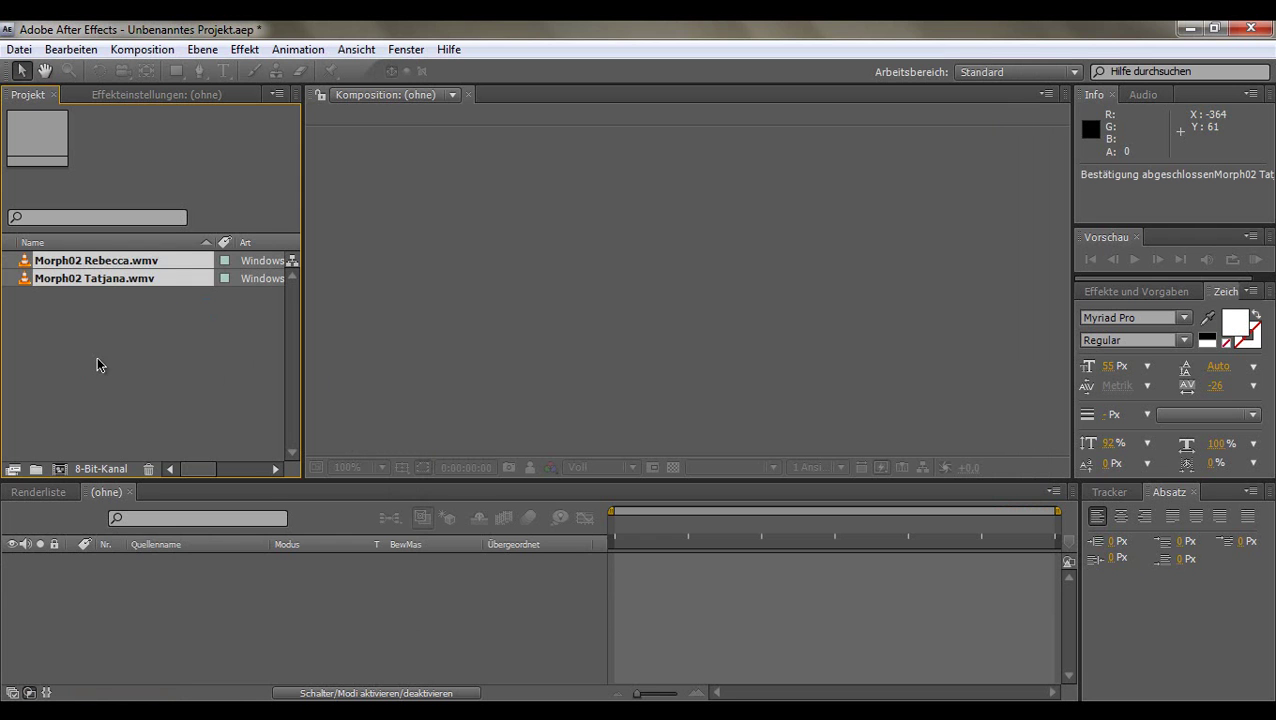
pyautogui.click(97, 357)
# - Import Smoke_Charge_02.mov into the project and select it to check its details
pyautogui.hotkey('alt', 'Tab')
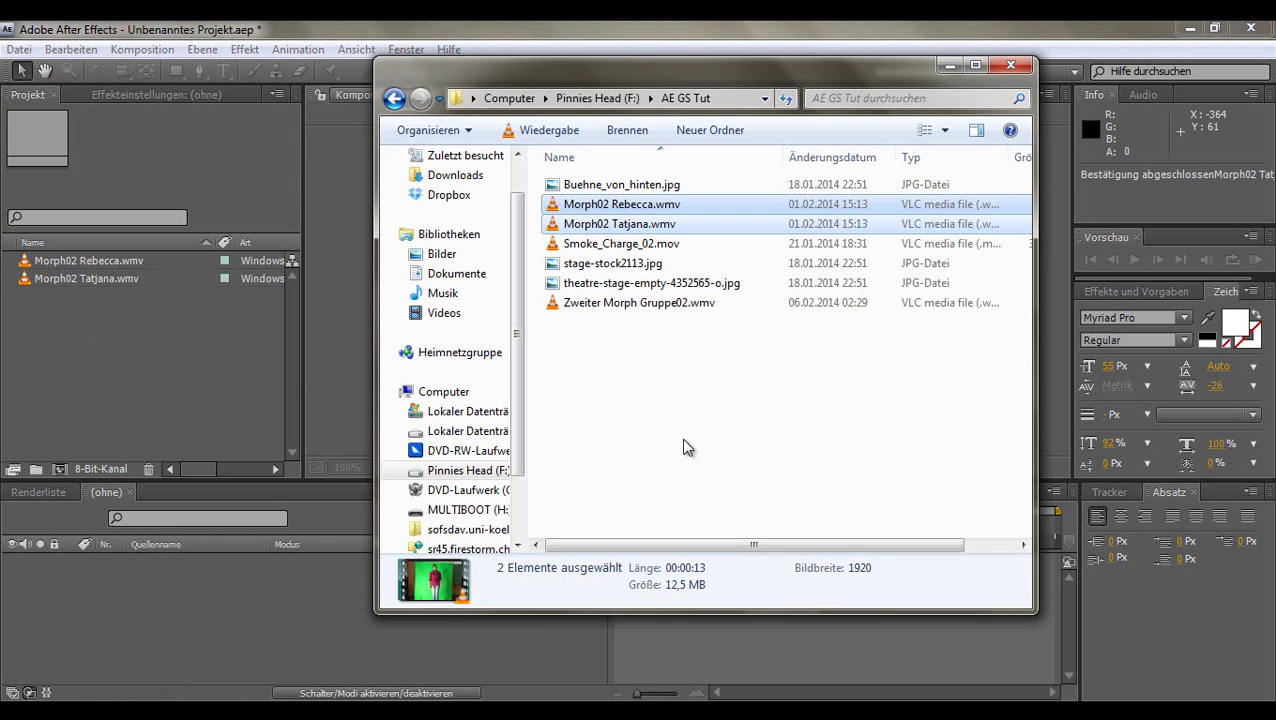
pyautogui.click(557, 249)
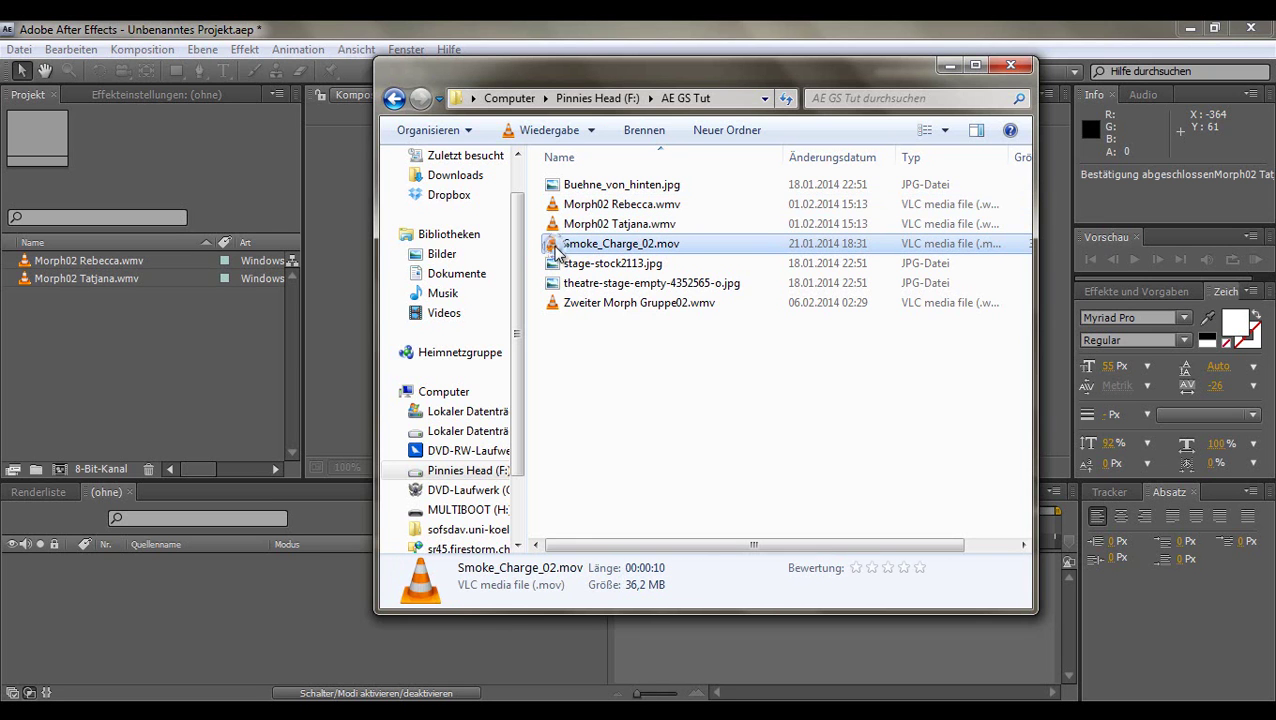
pyautogui.moveTo(555, 249); pyautogui.dragTo(154, 322)
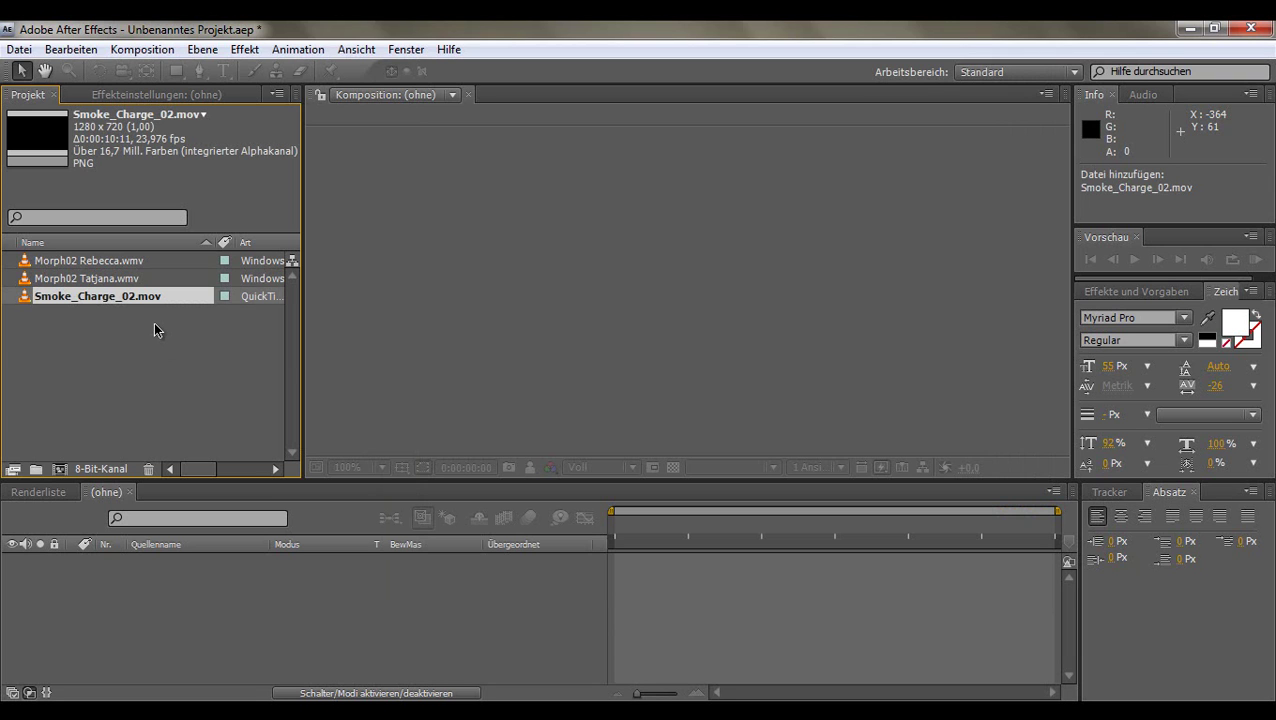
pyautogui.click(154, 323)
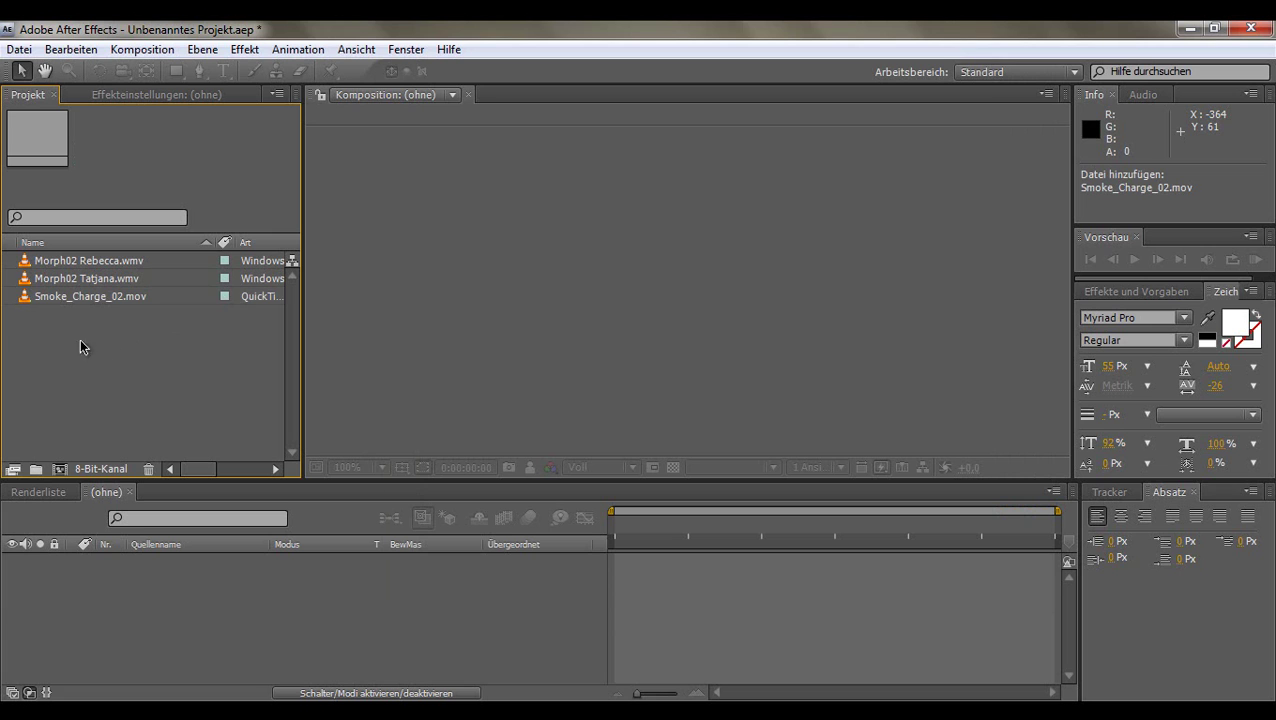
pyautogui.click(32, 298)
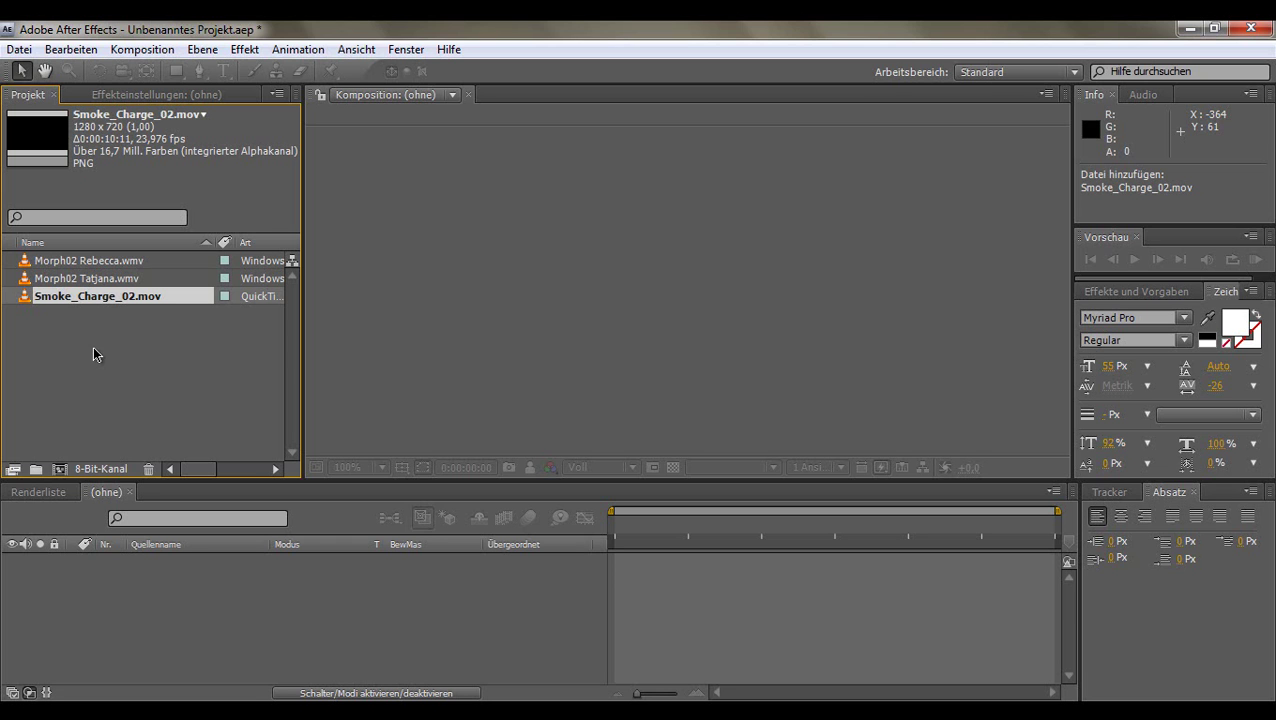
# - Drag Buehne_von_hinten.jpg, stage-stock2113.jpg and theatre-stage-empty-4352565-o.jpg into the Project panel
pyautogui.doubleClick(91, 343)
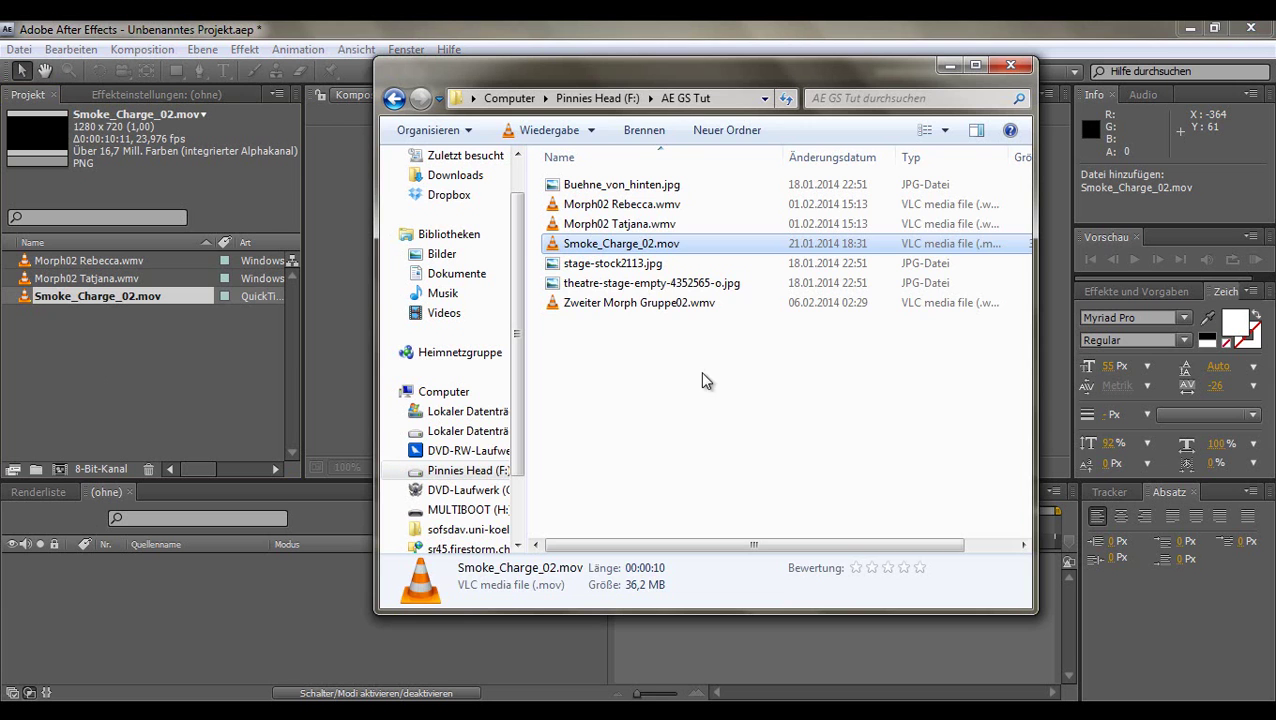
pyautogui.click(700, 371)
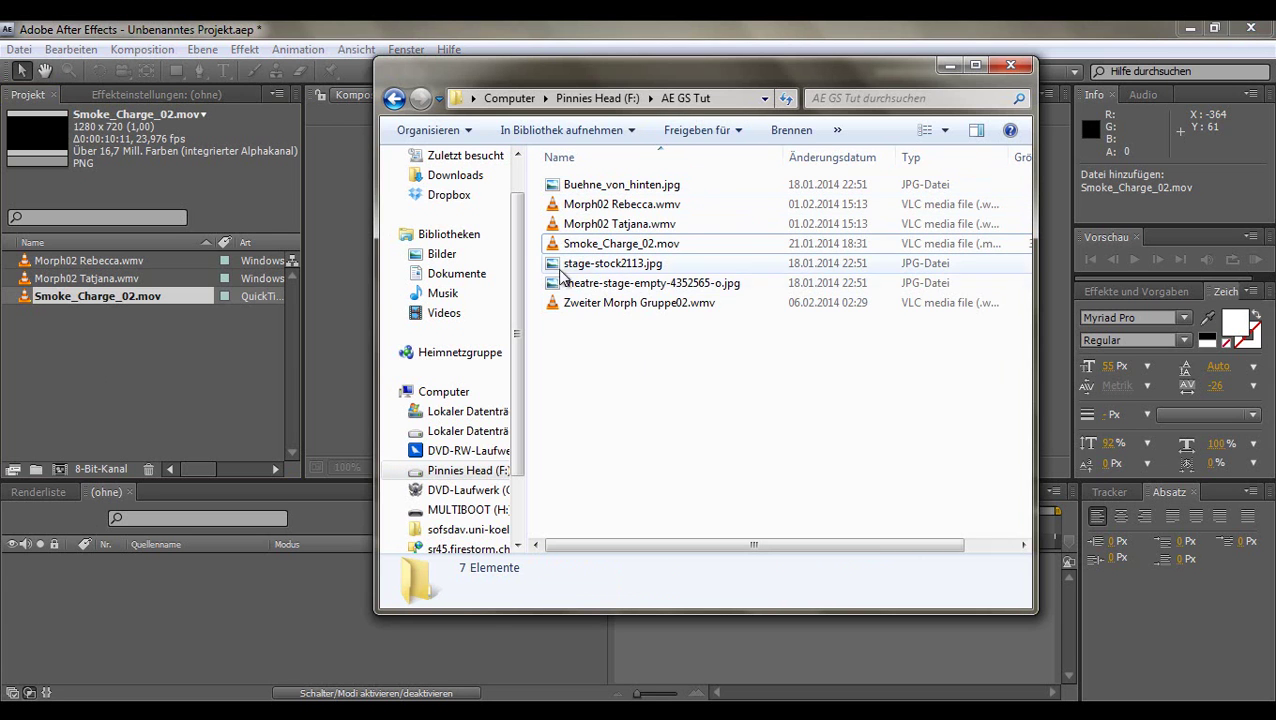
pyautogui.click(560, 282)
pyautogui.click(556, 264)
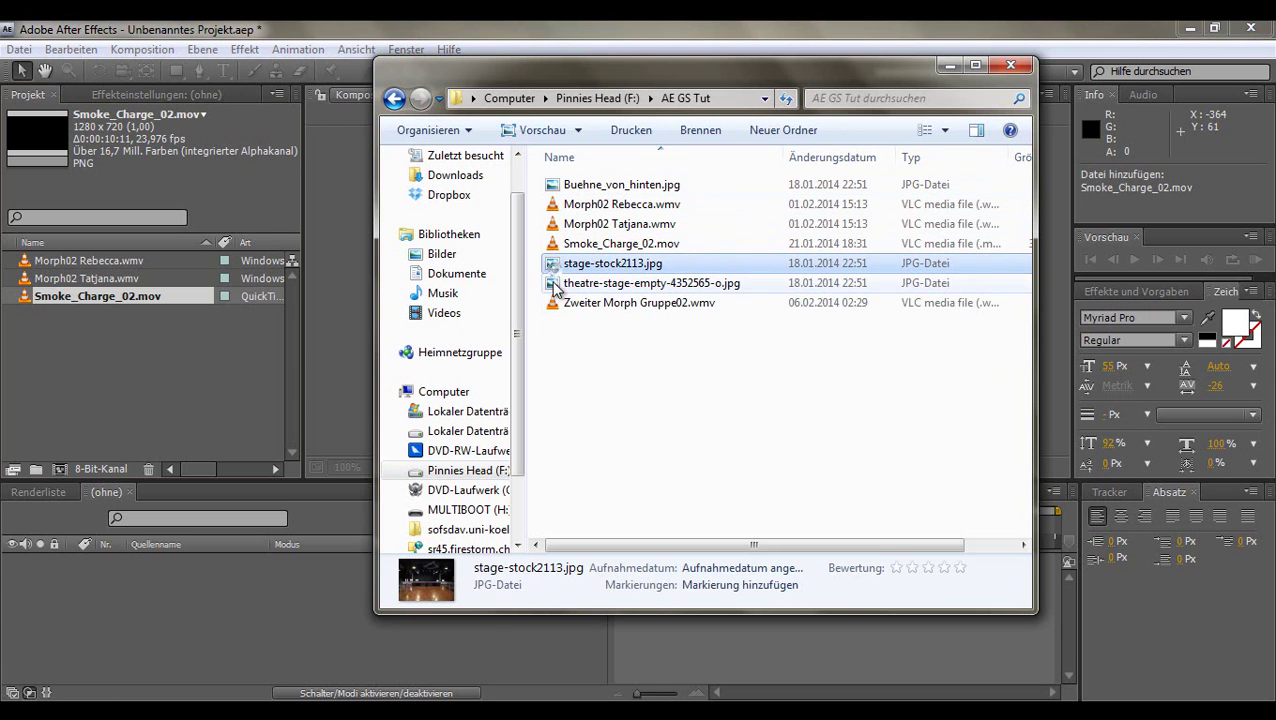
pyautogui.click(553, 186)
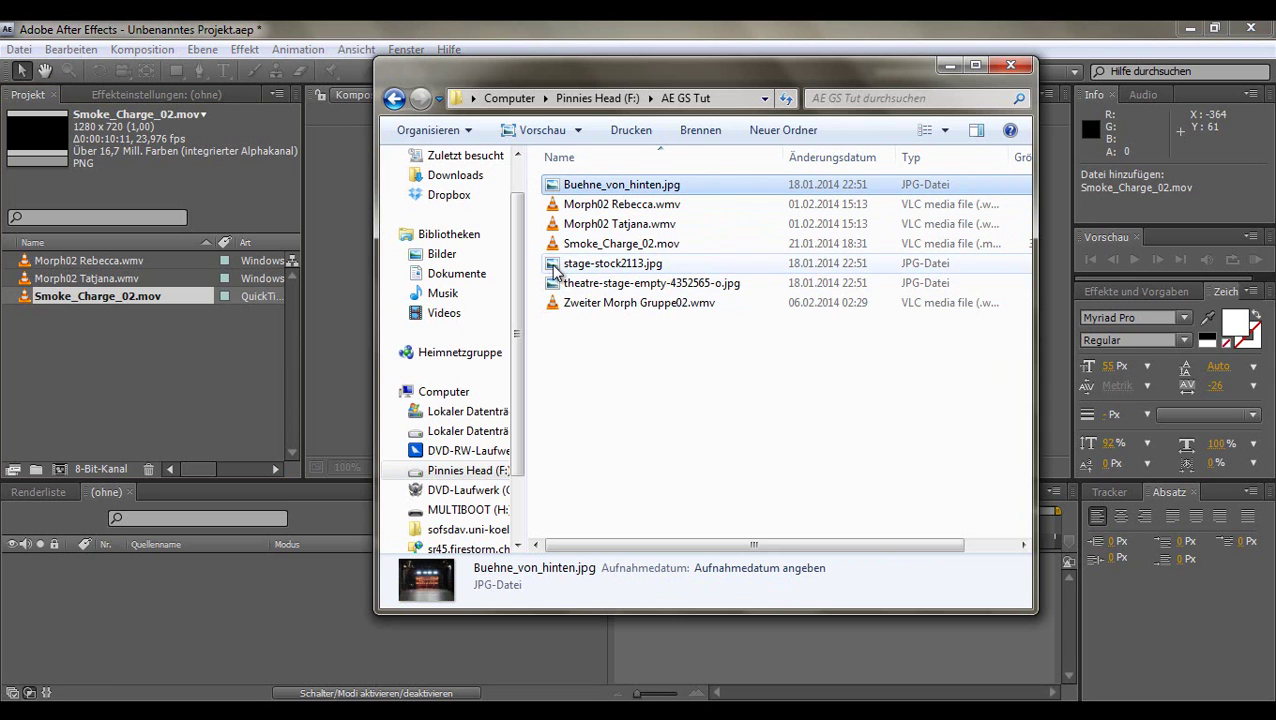
pyautogui.keyDown('ctrl'); pyautogui.click(556, 263); pyautogui.keyUp('ctrl')
pyautogui.keyDown('ctrl'); pyautogui.click(556, 283); pyautogui.keyUp('ctrl')
pyautogui.moveTo(553, 188); pyautogui.dragTo(172, 387)
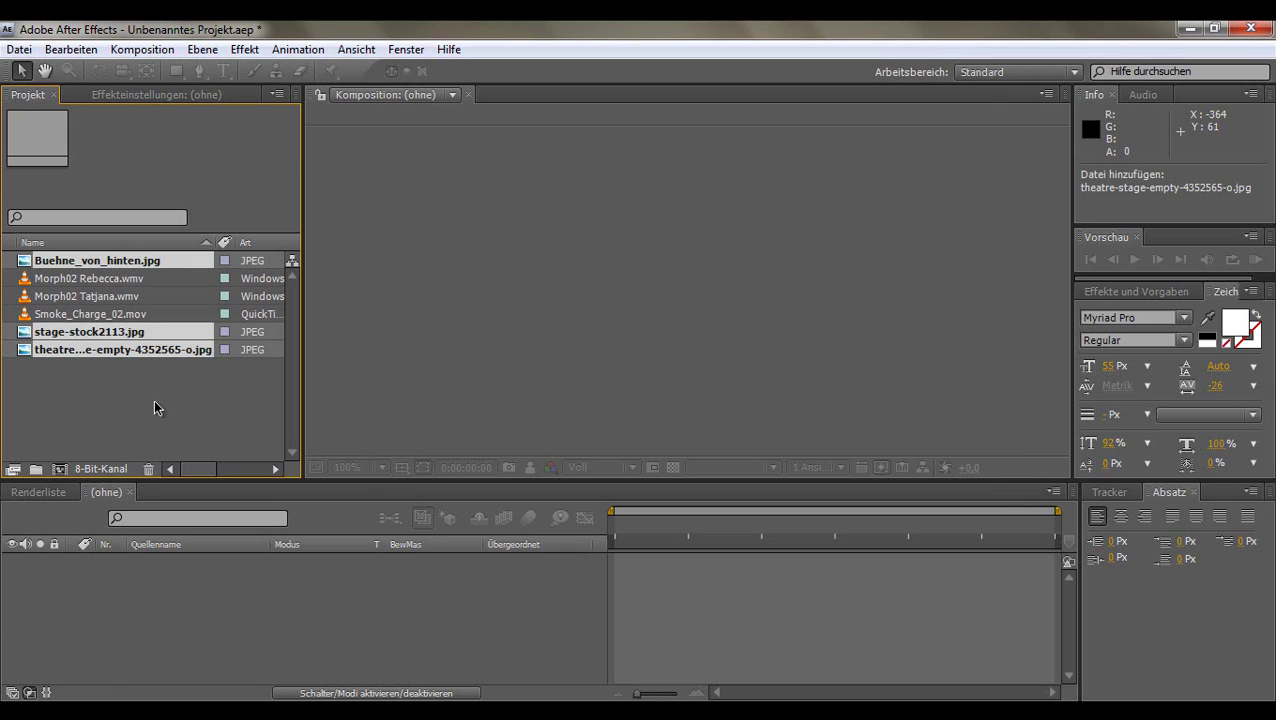
pyautogui.click(154, 402)
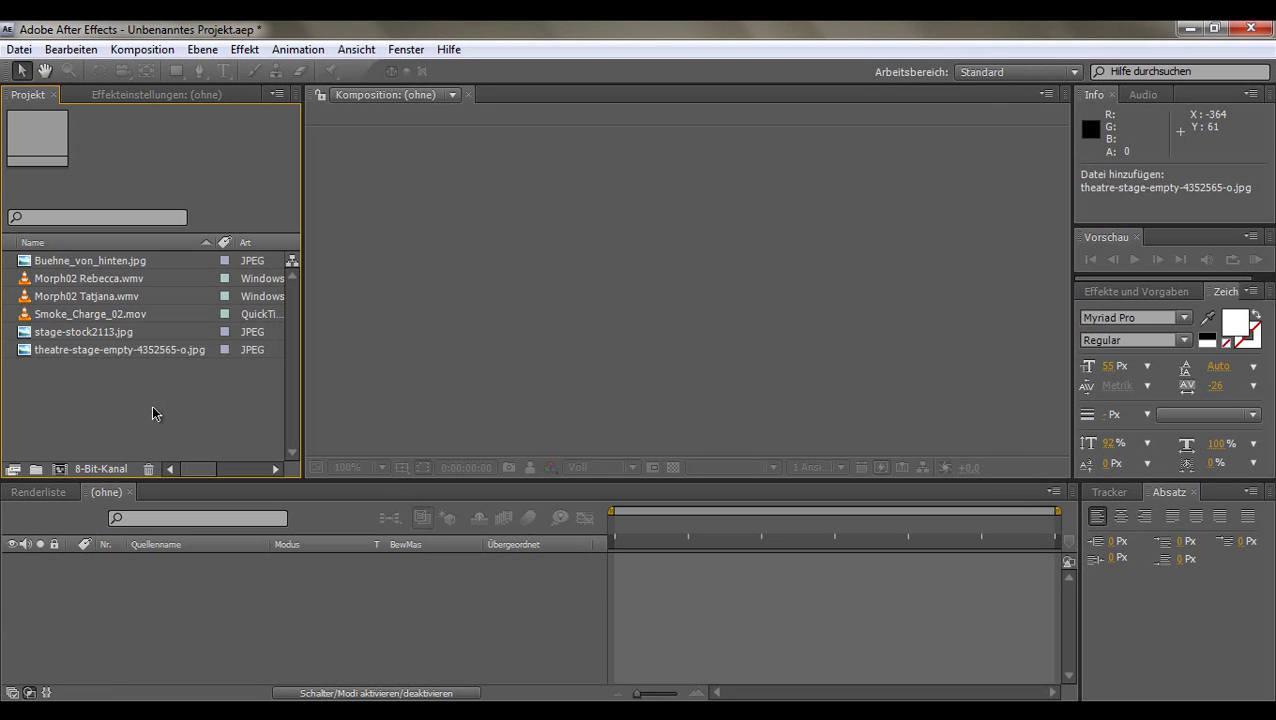
pyautogui.click(29, 279)
pyautogui.keyDown('ctrl'); pyautogui.click(29, 279); pyautogui.keyUp('ctrl')
pyautogui.click(59, 470)
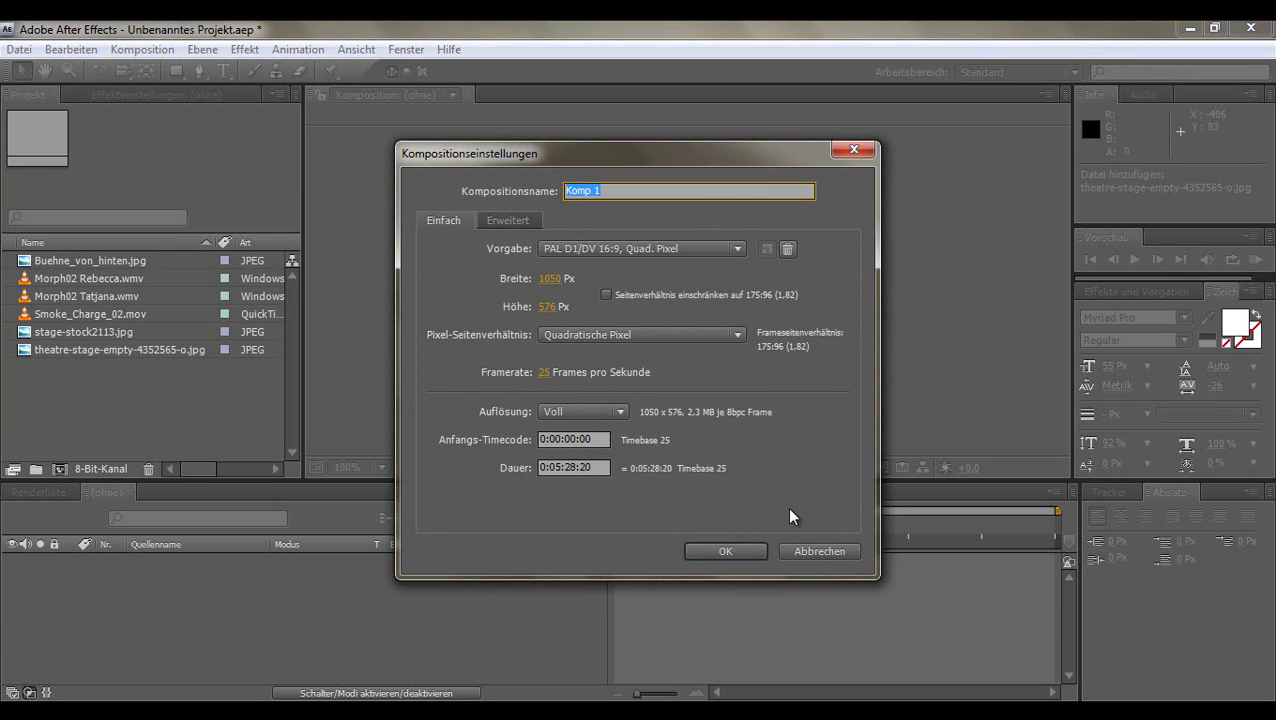
pyautogui.click(800, 548)
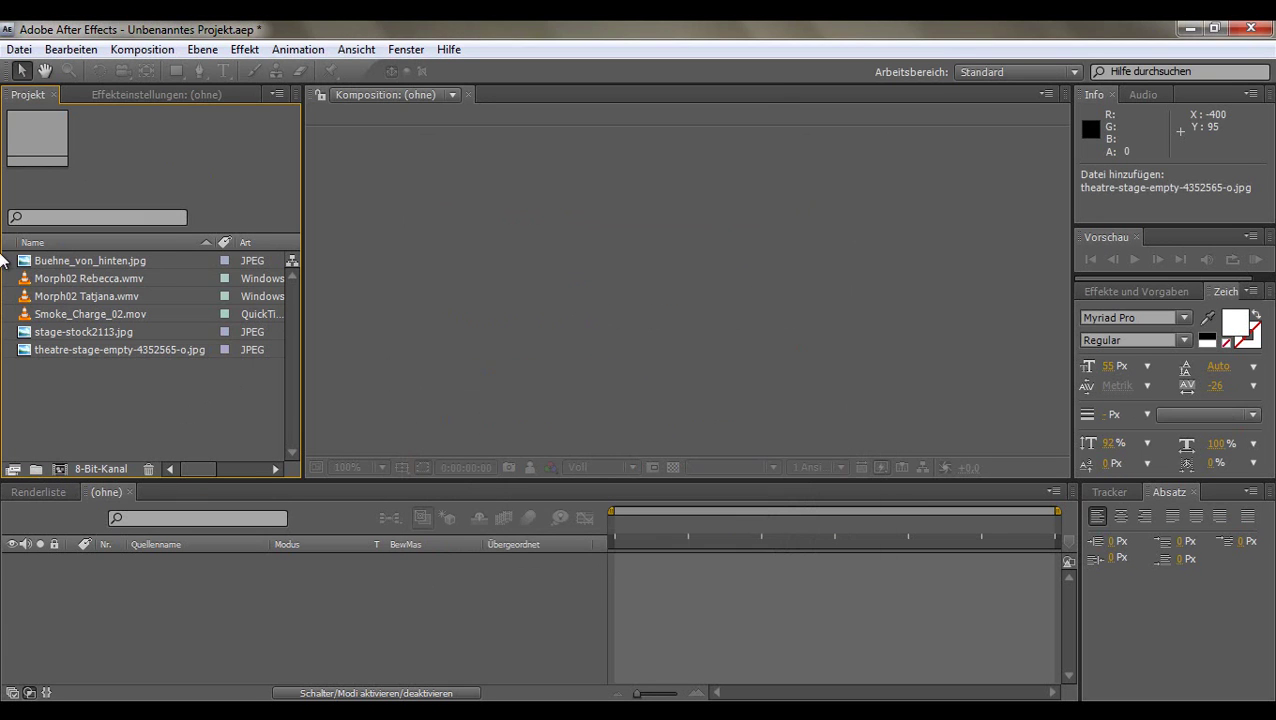
pyautogui.click(30, 280)
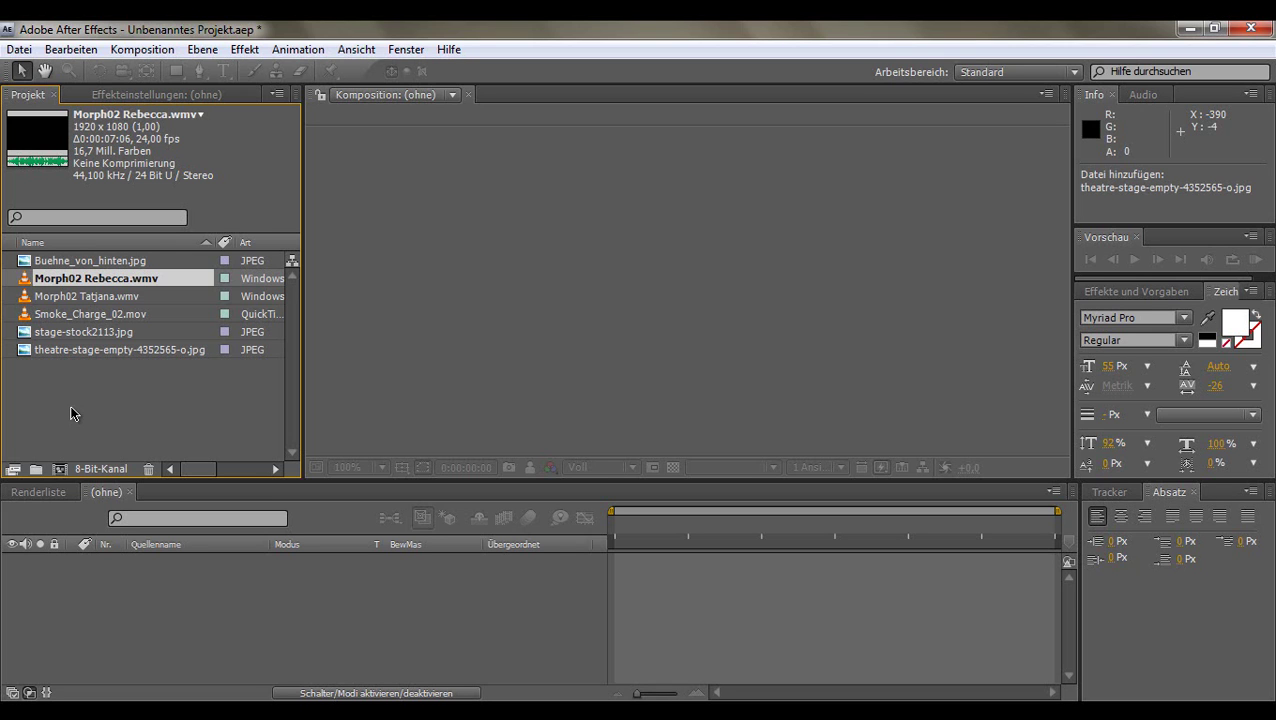
pyautogui.click(70, 407)
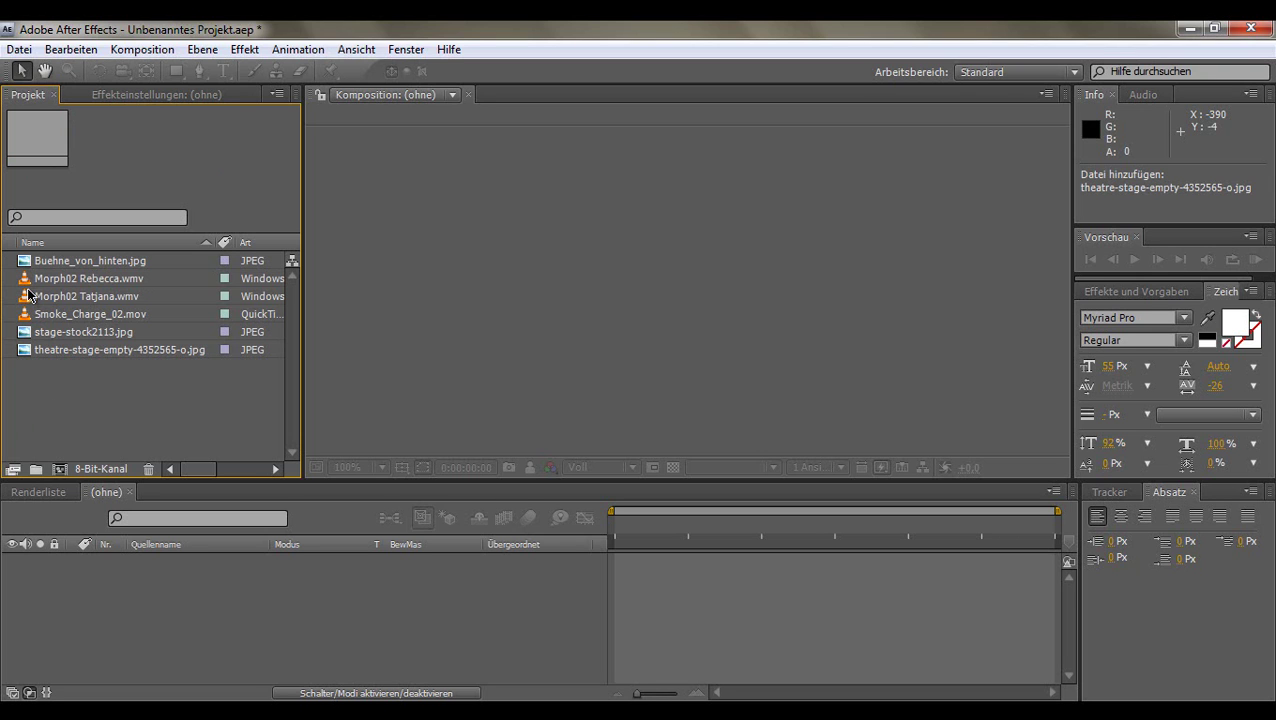
# - Build the Morph02 Rebecca composition, view it at 25%, and trim its in point to 0:00:00:01
pyautogui.moveTo(30, 284)
pyautogui.mouseDown()
pyautogui.moveTo(910, 296)
pyautogui.moveTo(625, 274)
pyautogui.mouseUp()
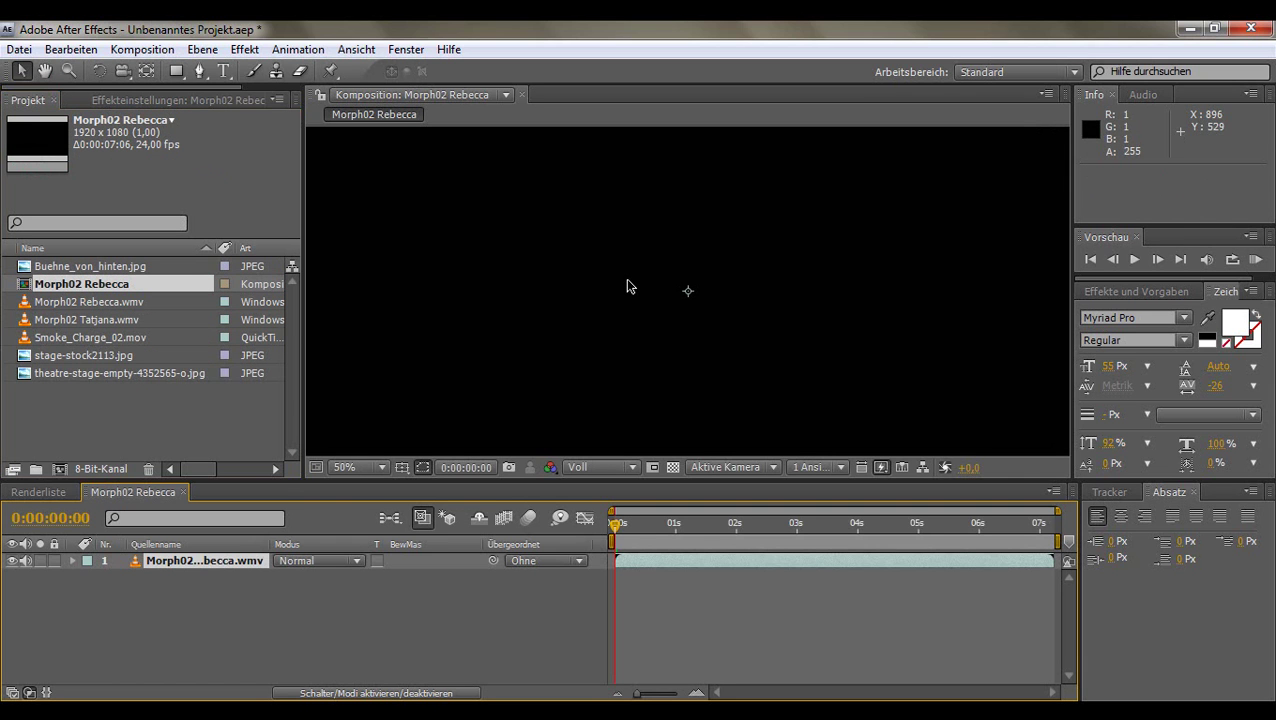
pyautogui.press(',')
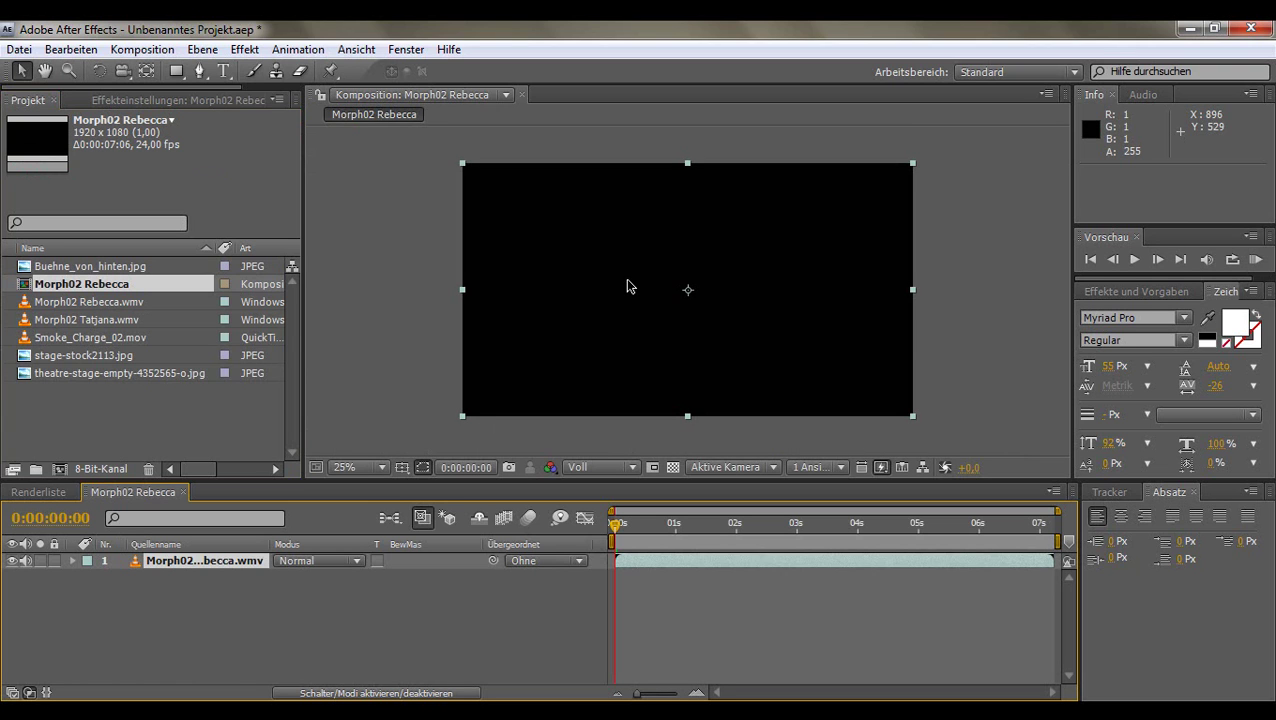
pyautogui.press('.')
pyautogui.press(',')
pyautogui.press(',')
pyautogui.press(',')
pyautogui.press('.')
pyautogui.press('.')
pyautogui.press('.')
pyautogui.press(',')
pyautogui.click(1157, 260)
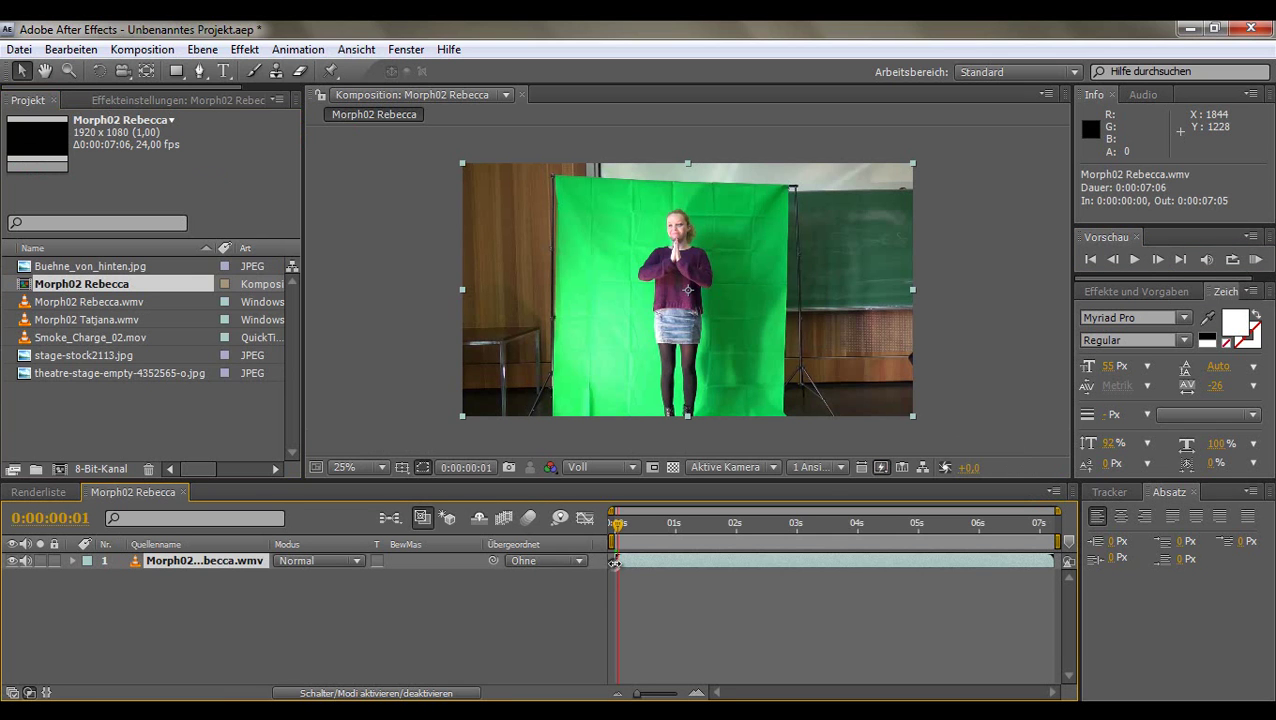
pyautogui.moveTo(616, 562); pyautogui.dragTo(619, 562)
# - Preview the finished Zweiter Morph Gruppe02.wmv in VLC, then return to the Morph02 Rebecca composition
pyautogui.hotkey('ctrl', 'i')
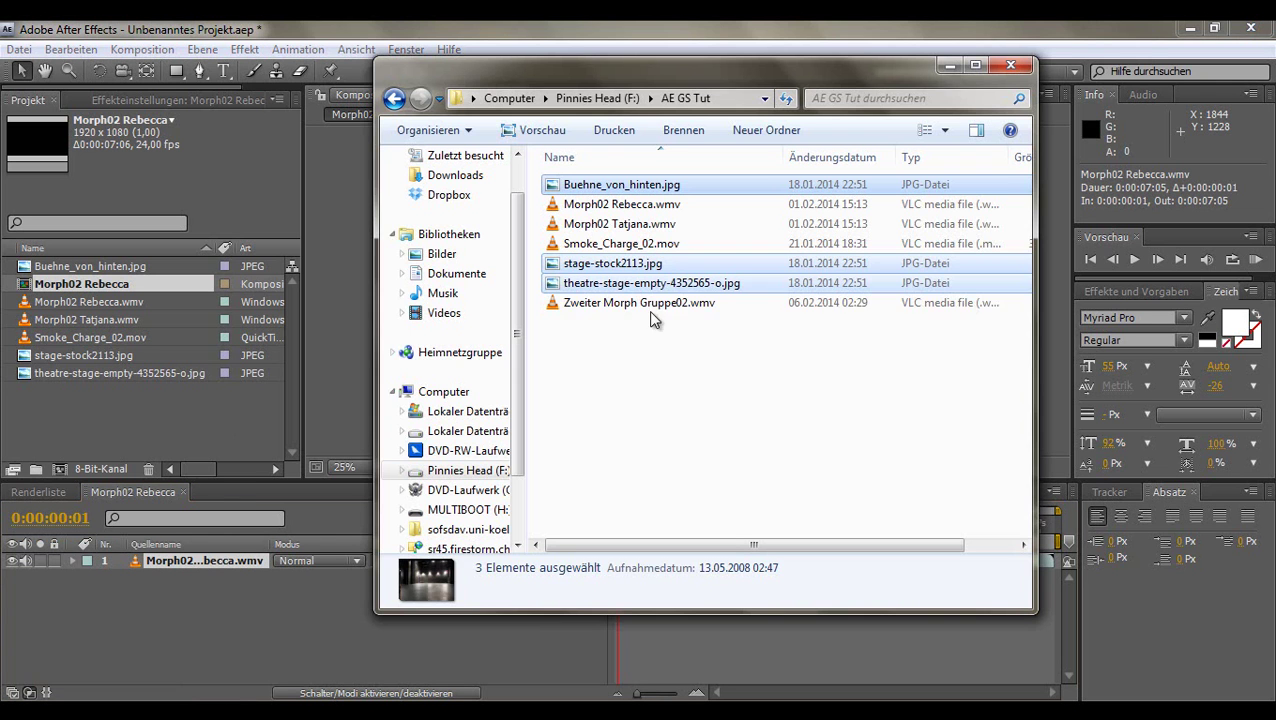
pyautogui.doubleClick(557, 310)
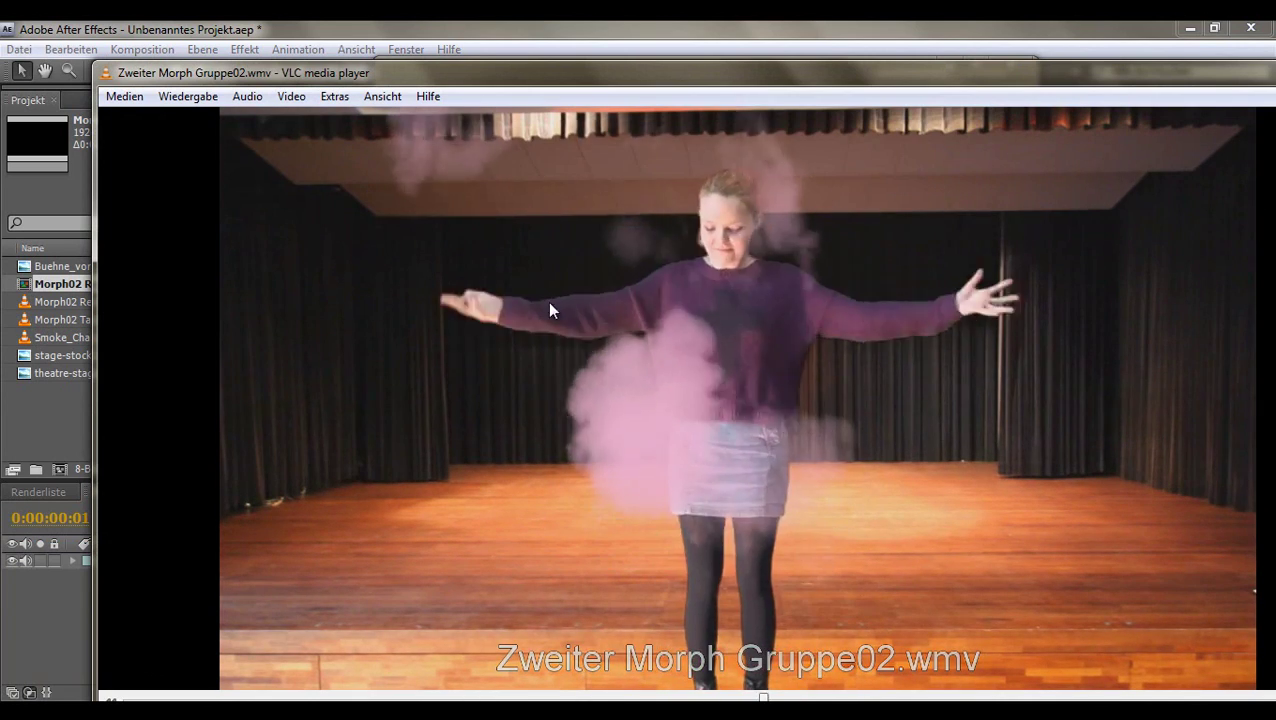
pyautogui.click(1252, 76)
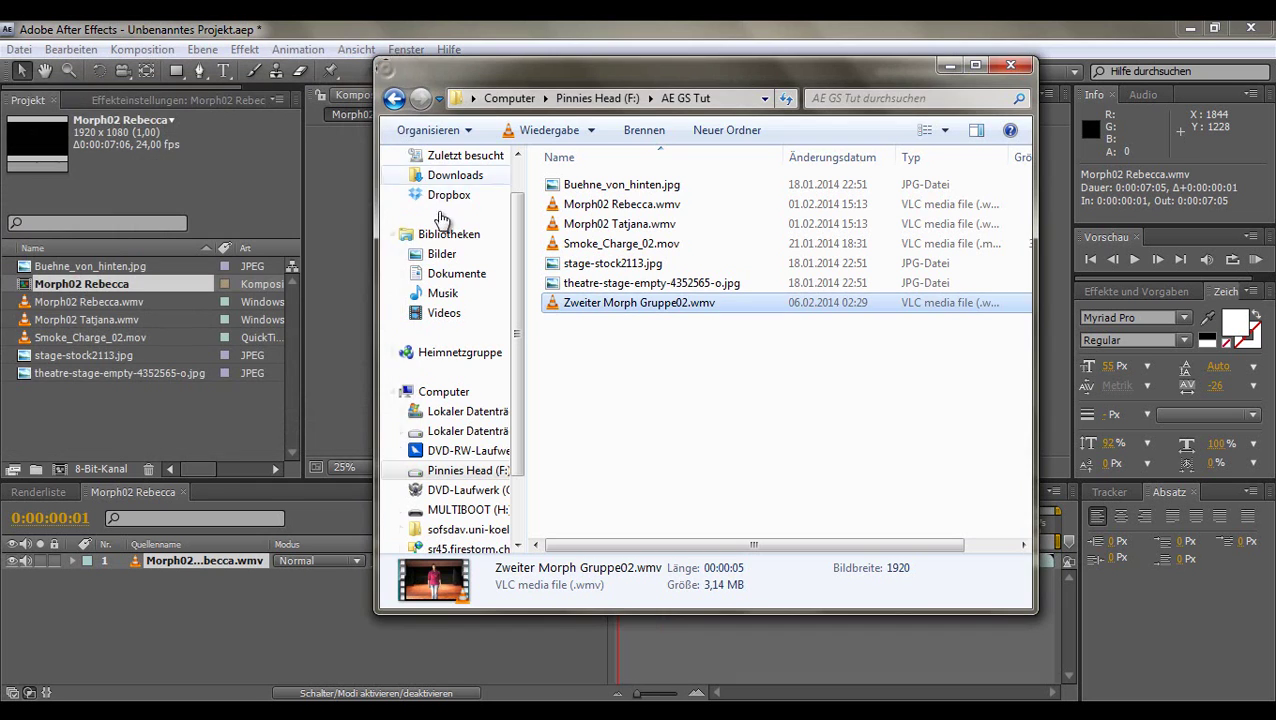
pyautogui.click(194, 410)
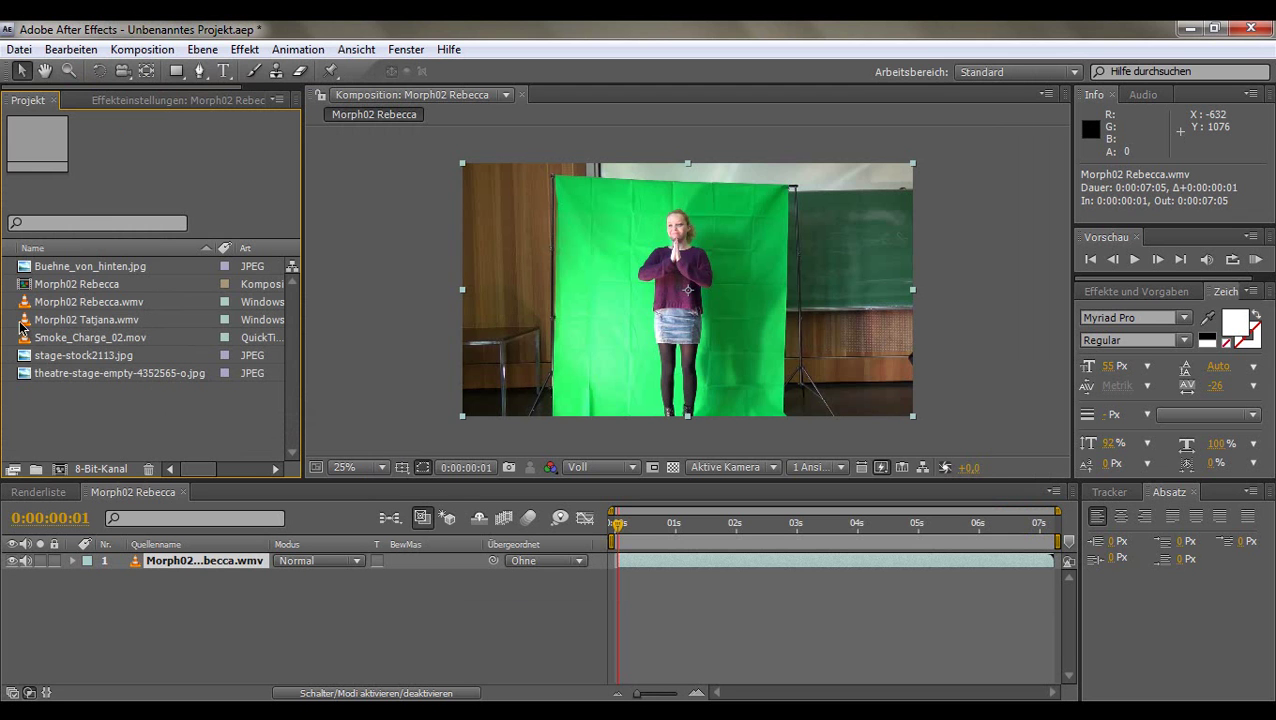
# - Add Morph02 Tatjana.wmv as the top layer and widen the source name column
pyautogui.moveTo(28, 323); pyautogui.dragTo(684, 289)
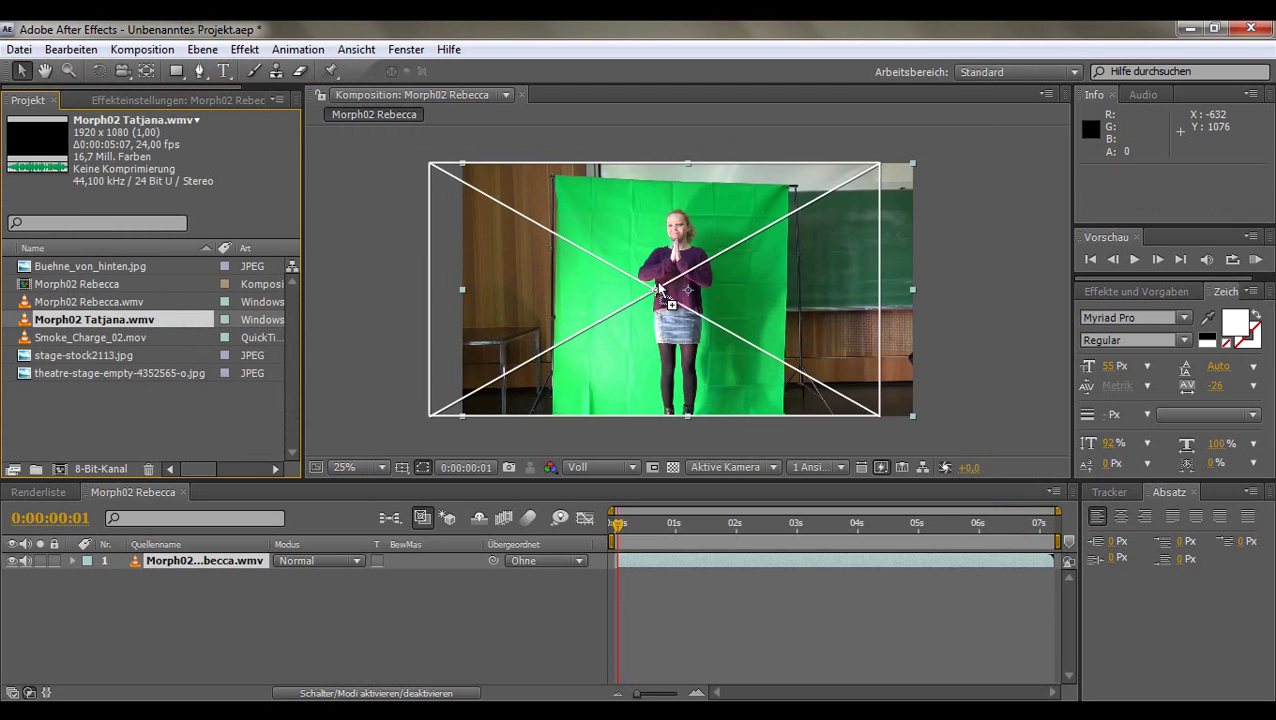
pyautogui.click(184, 607)
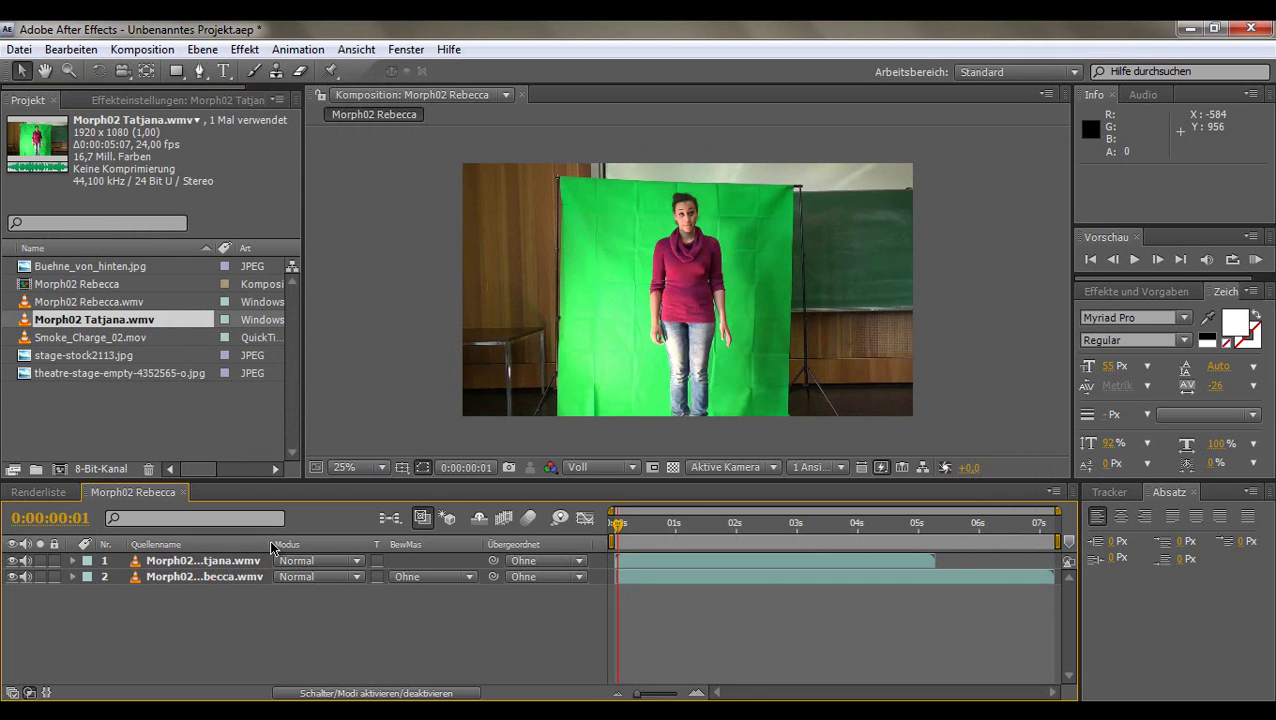
pyautogui.moveTo(272, 544); pyautogui.dragTo(336, 543)
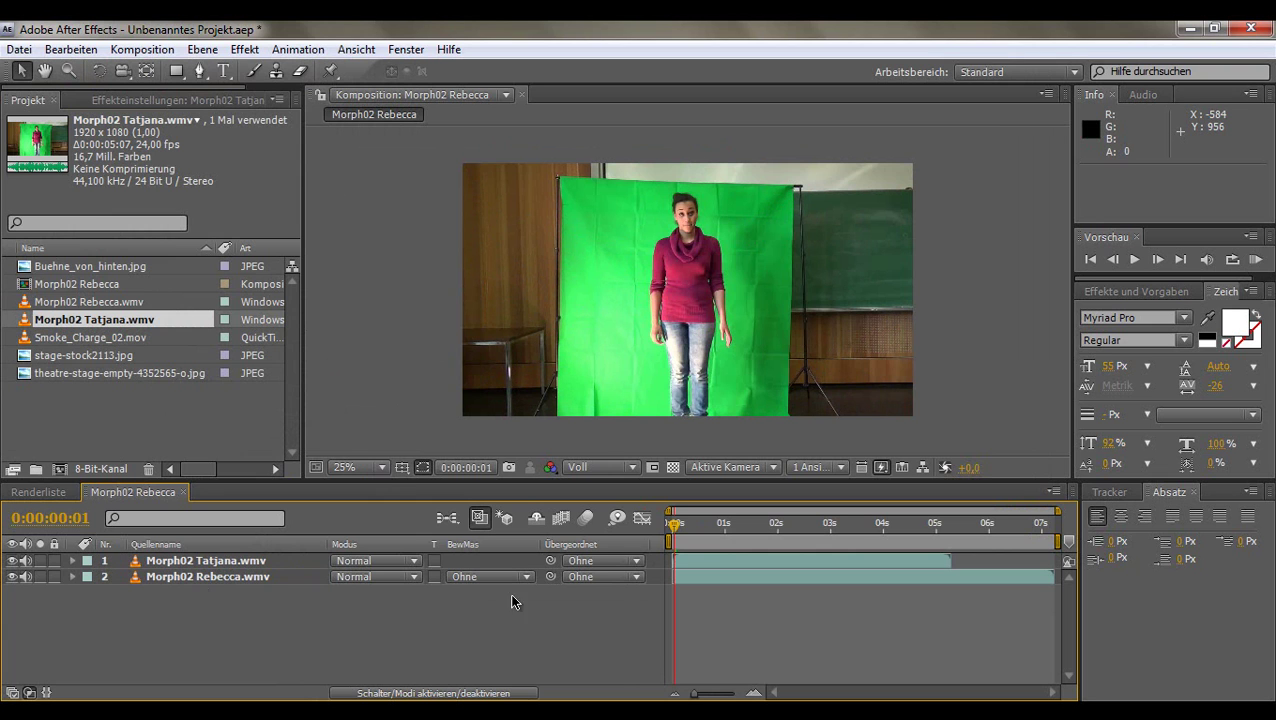
# - Toggle the Tatjana and Rebecca layers' visibility on and off to compare the clips
pyautogui.click(13, 561)
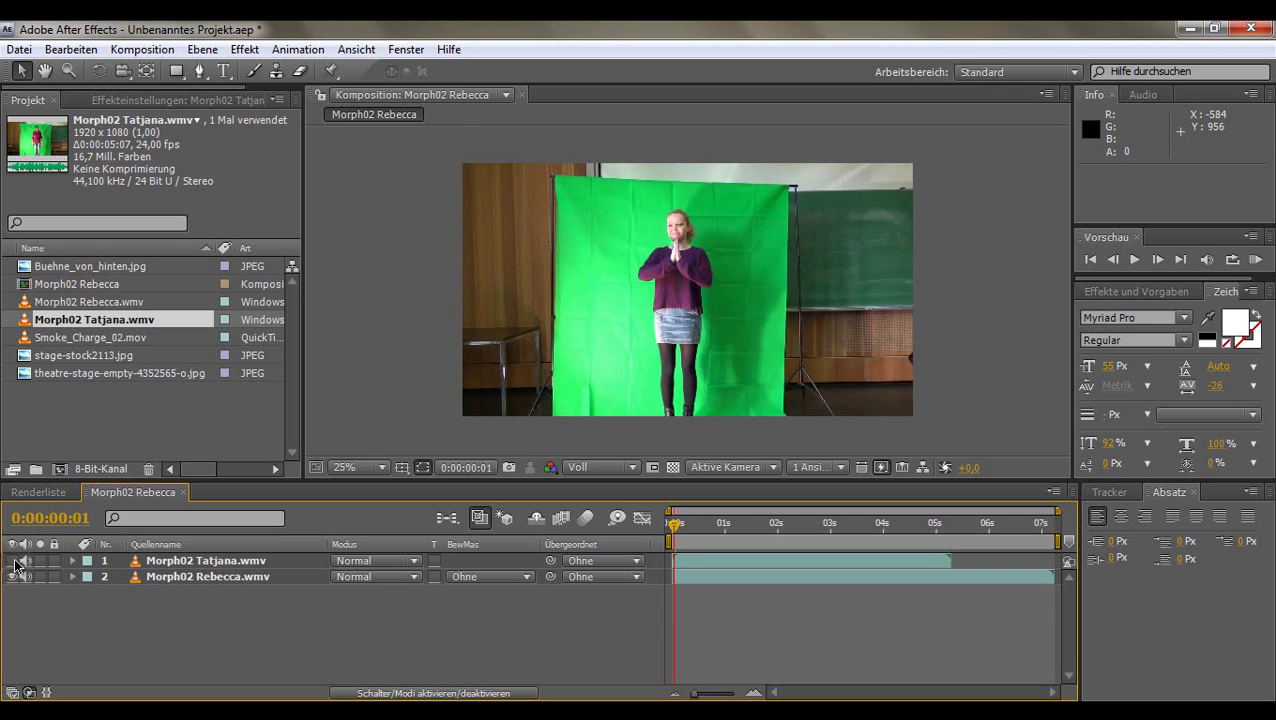
pyautogui.click(13, 561)
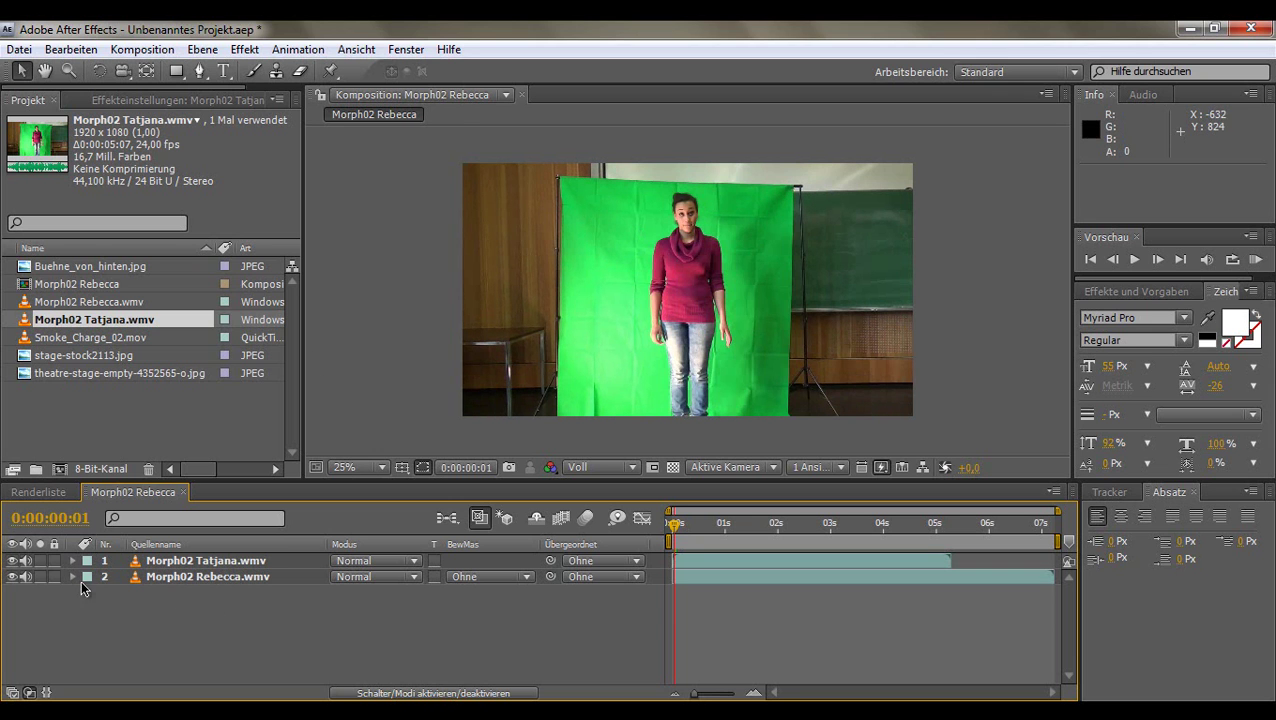
pyautogui.click(12, 563)
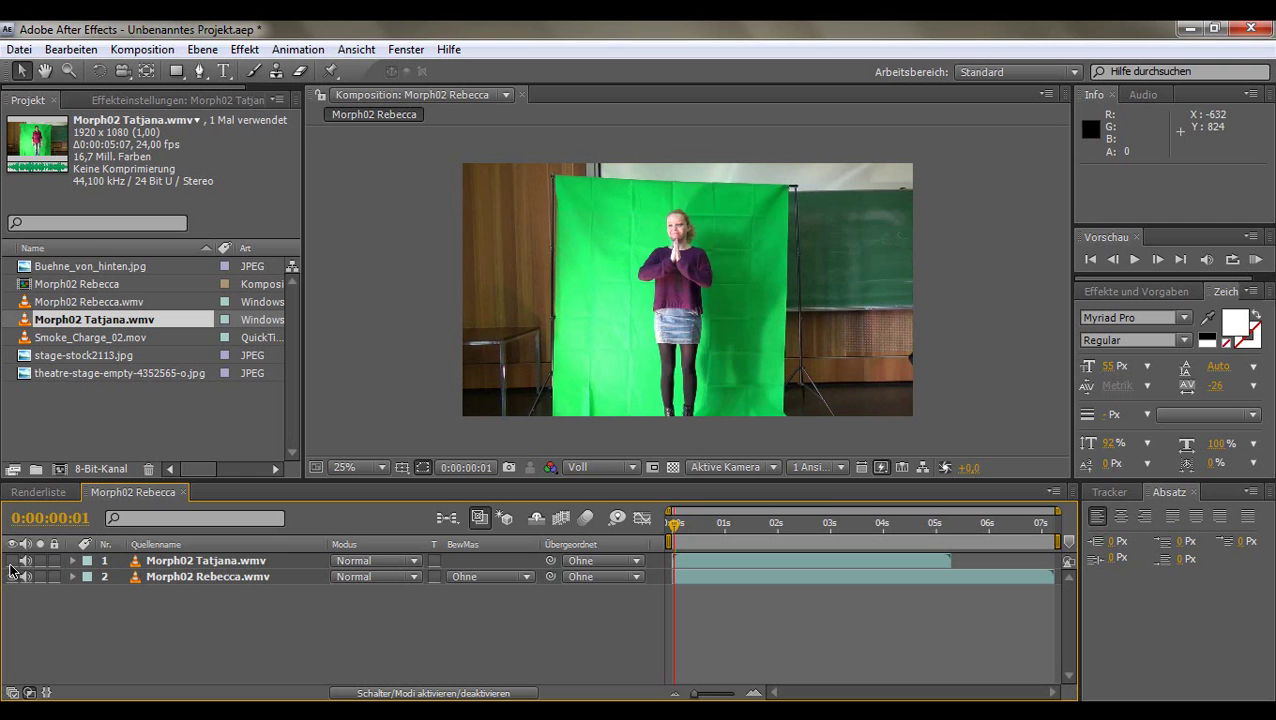
pyautogui.click(12, 564)
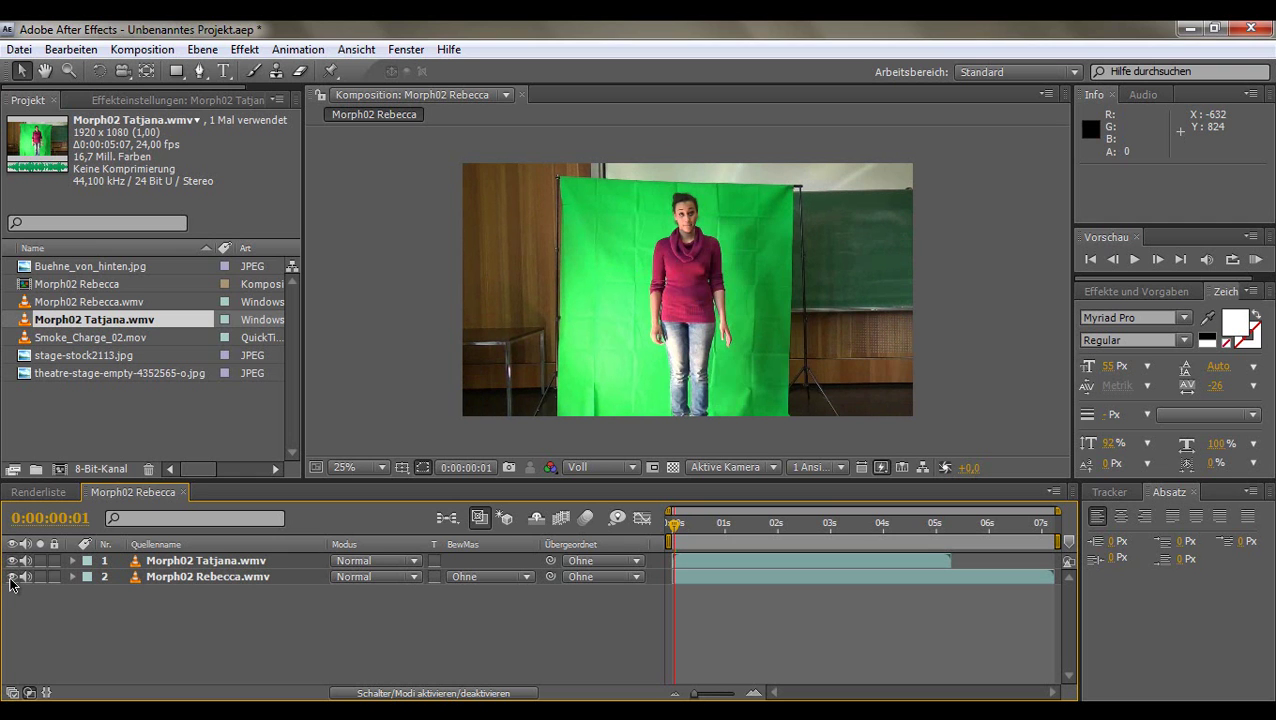
pyautogui.click(11, 578)
pyautogui.click(13, 577)
# - Scrub to match the two poses and trim Tatjana's out point to 0:00:01:19
pyautogui.moveTo(677, 532); pyautogui.dragTo(767, 530)
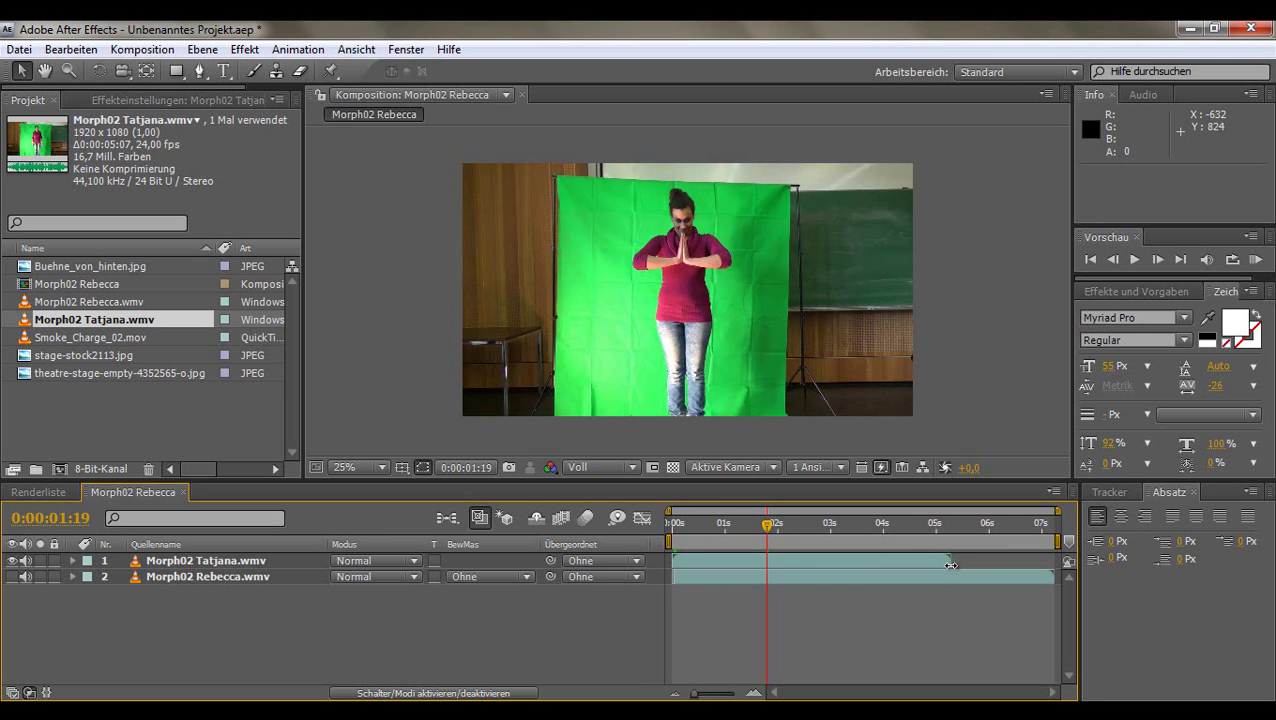
pyautogui.moveTo(952, 562); pyautogui.dragTo(768, 562)
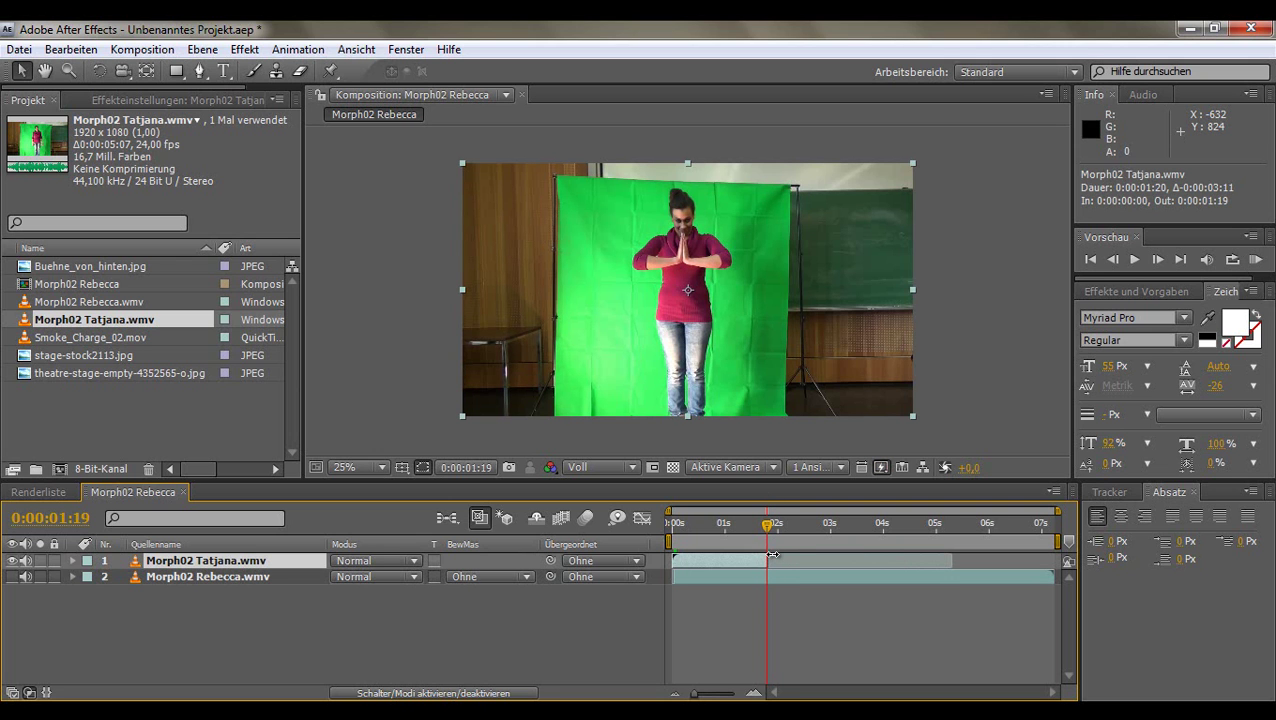
pyautogui.moveTo(767, 523)
pyautogui.mouseDown()
pyautogui.moveTo(724, 530)
pyautogui.moveTo(776, 533)
pyautogui.moveTo(763, 538)
pyautogui.mouseUp()
pyautogui.moveTo(765, 537); pyautogui.dragTo(763, 539)
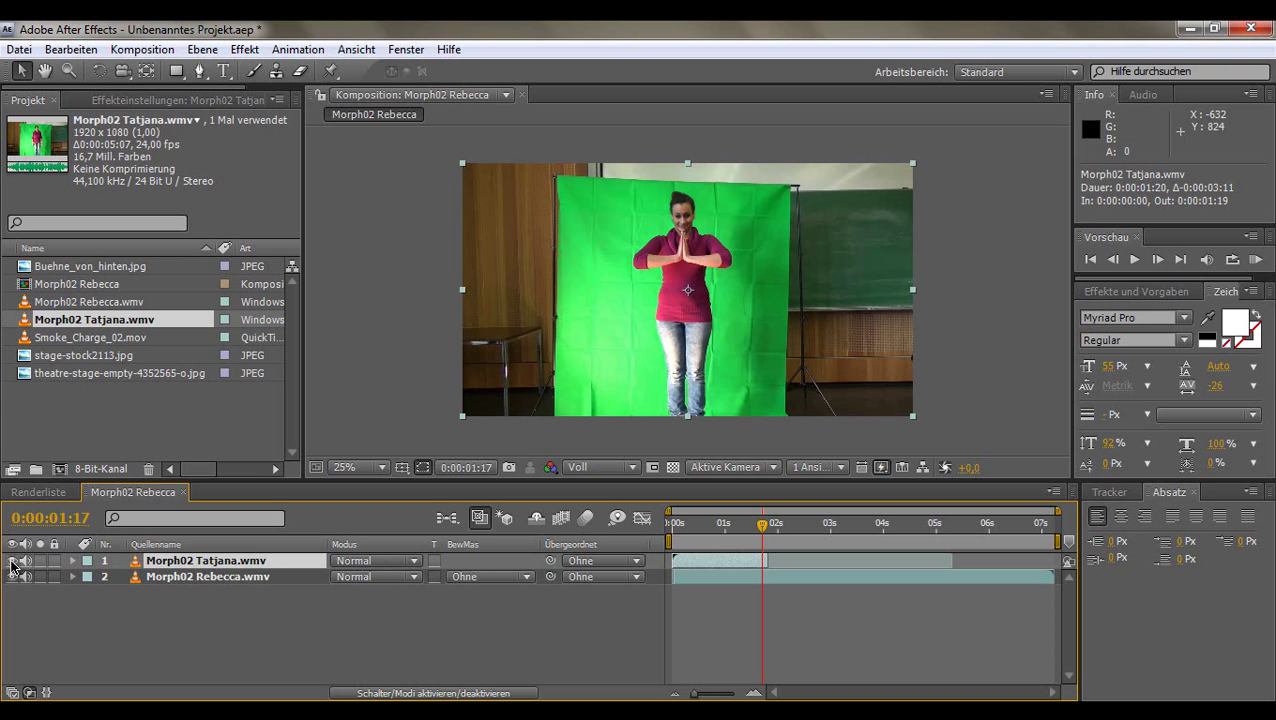
pyautogui.click(12, 562)
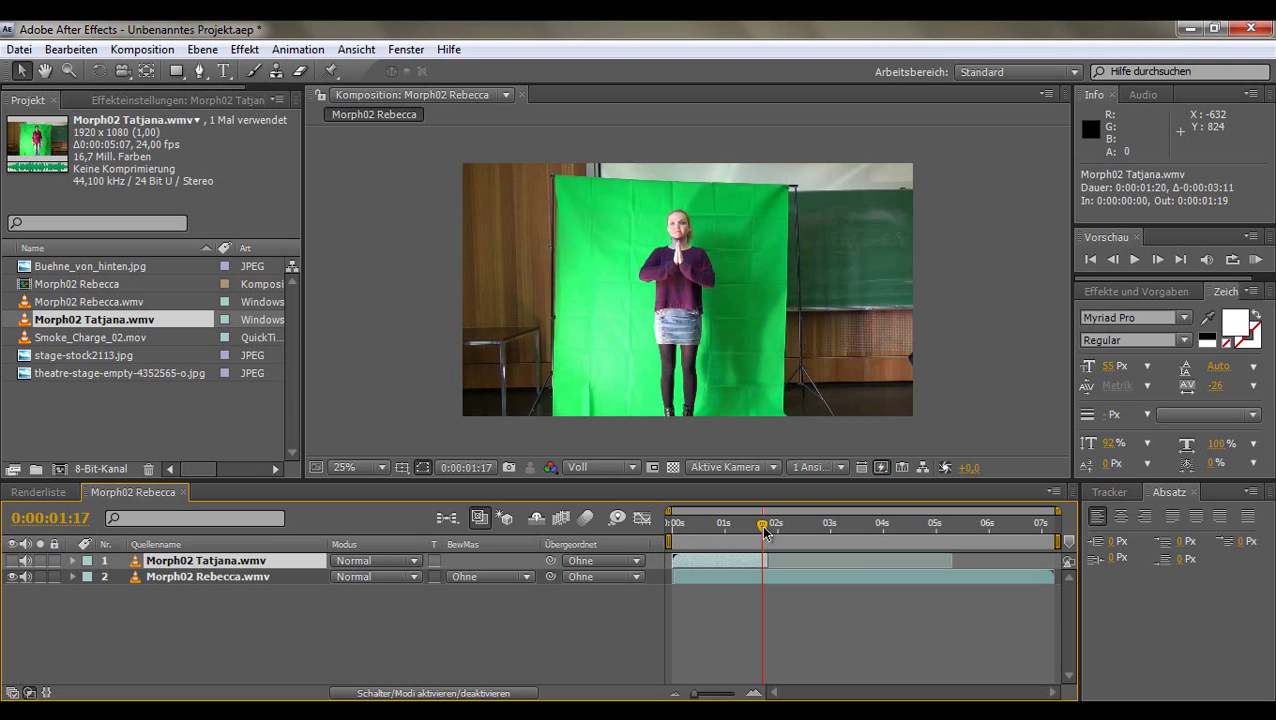
pyautogui.moveTo(765, 531)
pyautogui.mouseDown()
pyautogui.moveTo(716, 531)
pyautogui.moveTo(817, 531)
pyautogui.moveTo(778, 534)
pyautogui.moveTo(797, 535)
pyautogui.mouseUp()
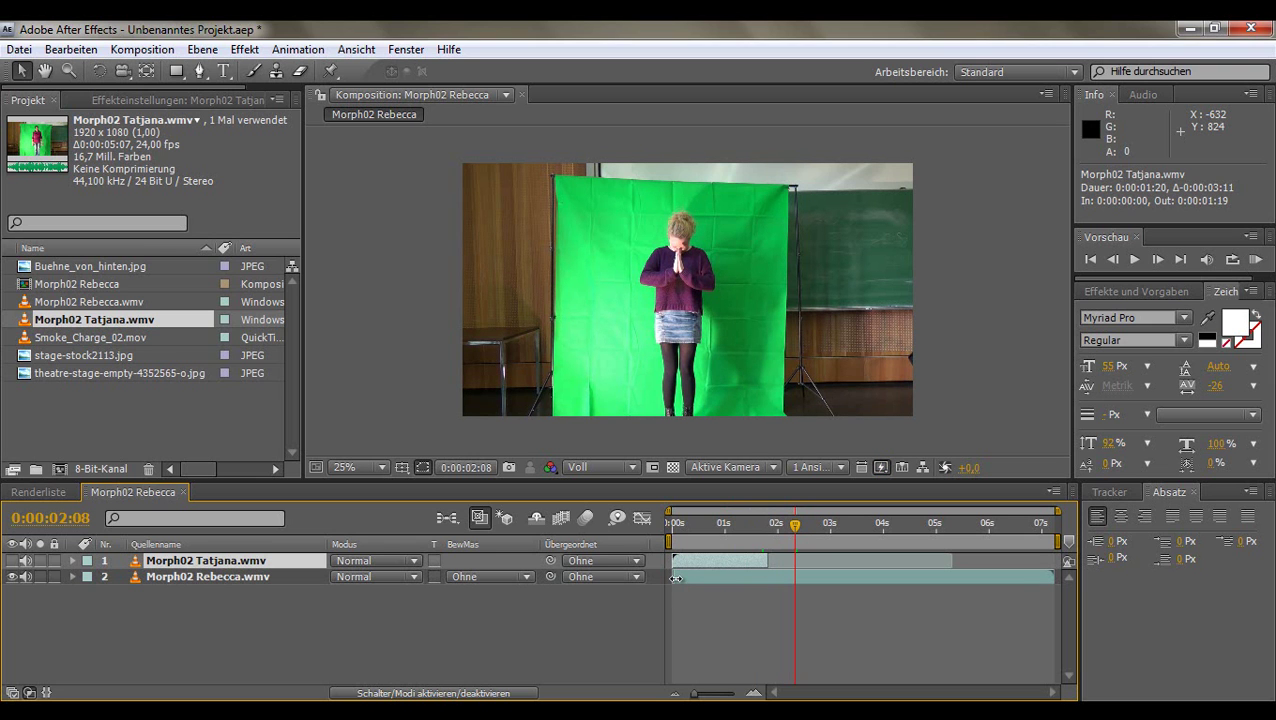
# - Trim Rebecca's in point to 0:00:02:08, then slide the layer to start at 0:00:01:20
pyautogui.moveTo(676, 579); pyautogui.dragTo(792, 583)
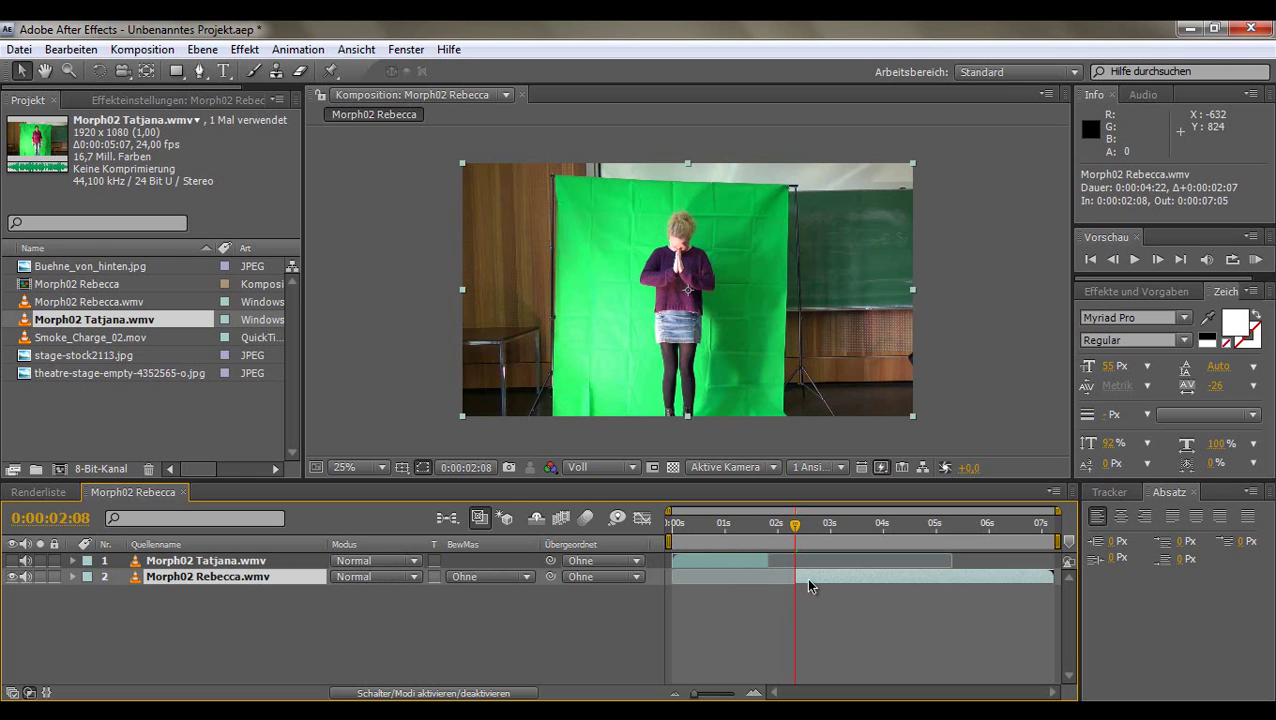
pyautogui.moveTo(806, 578); pyautogui.dragTo(786, 580)
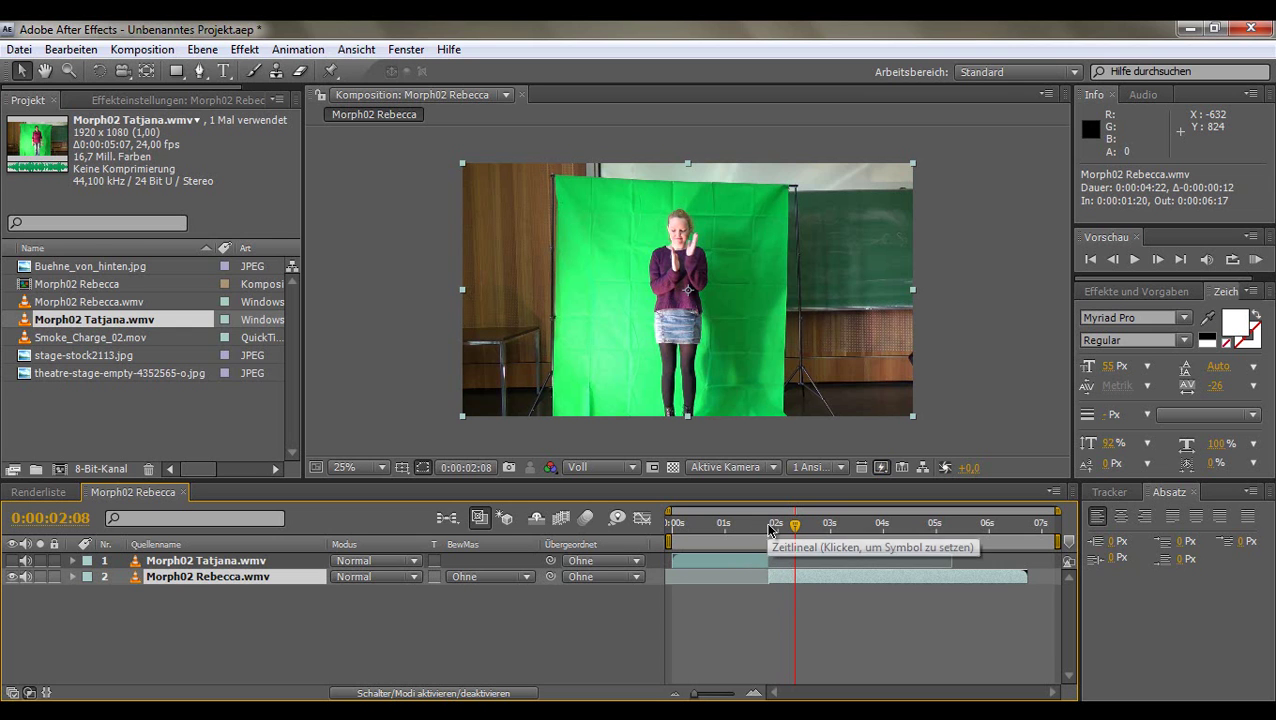
# - Set the work area to 0:00:01:01–0:00:02:17, show Tatjana again, and RAM-preview the cut
pyautogui.moveTo(676, 541); pyautogui.dragTo(752, 541)
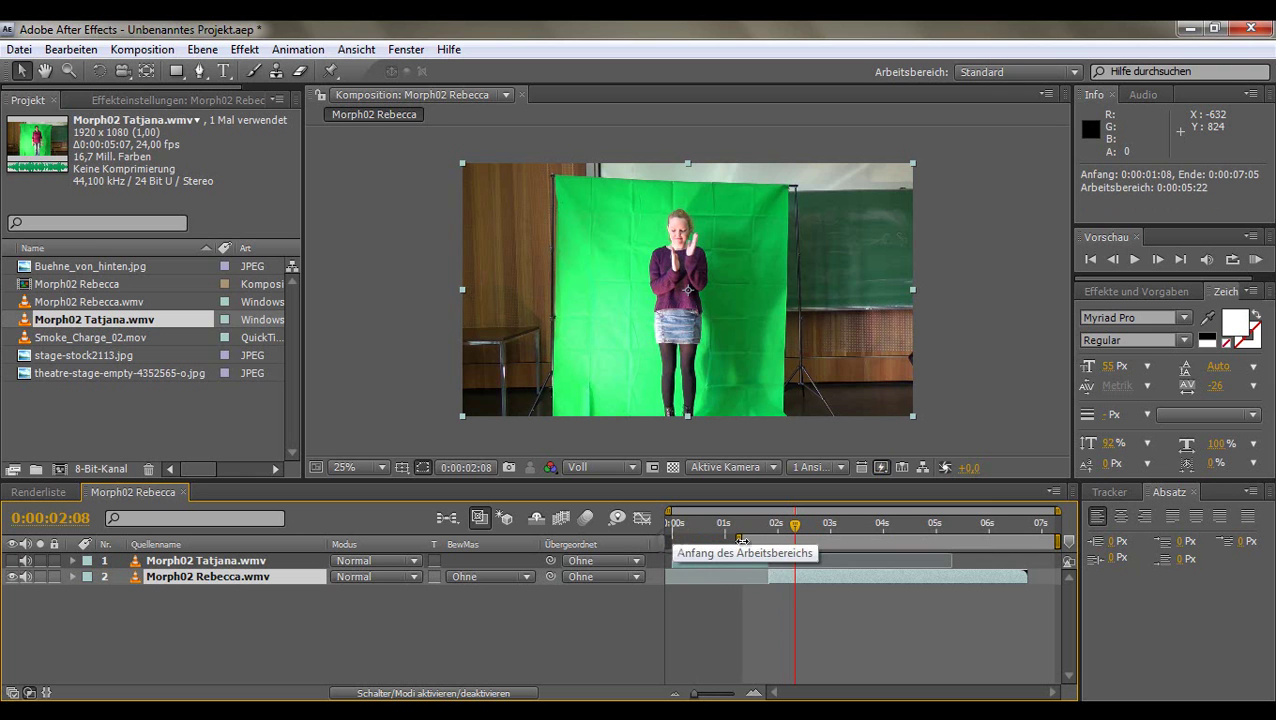
pyautogui.moveTo(1058, 541); pyautogui.dragTo(790, 541)
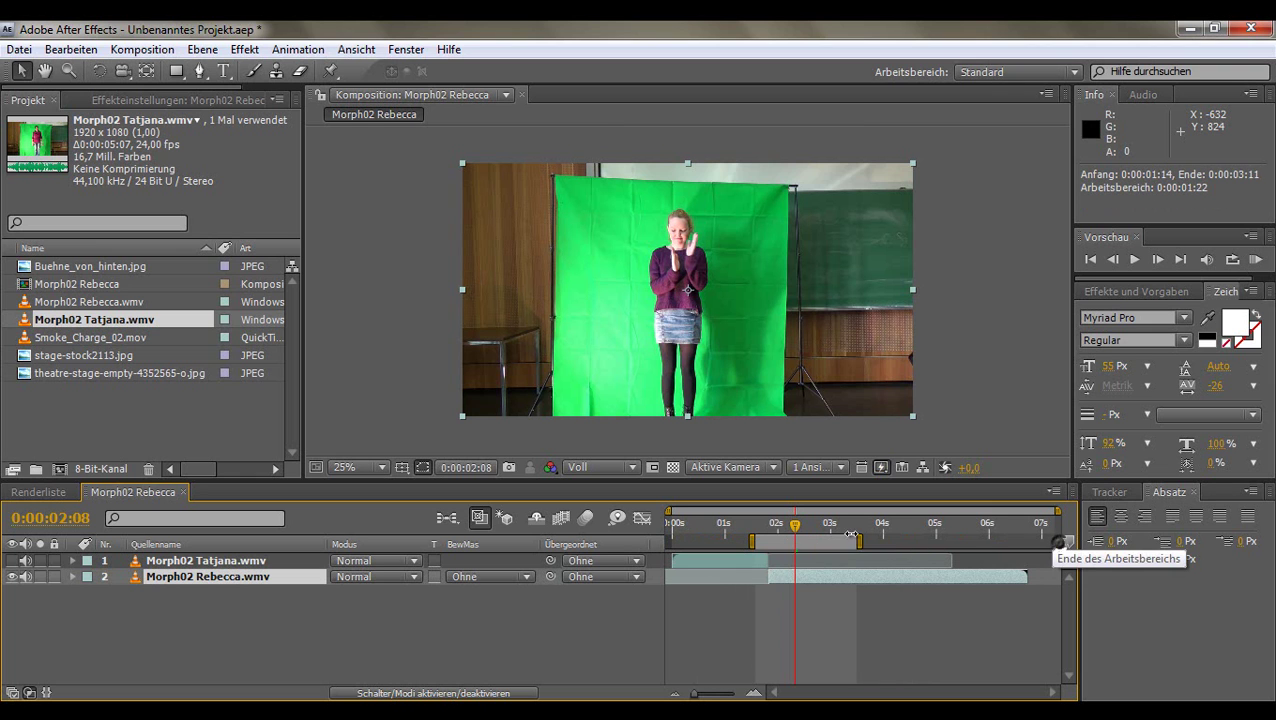
pyautogui.press('KP_0')
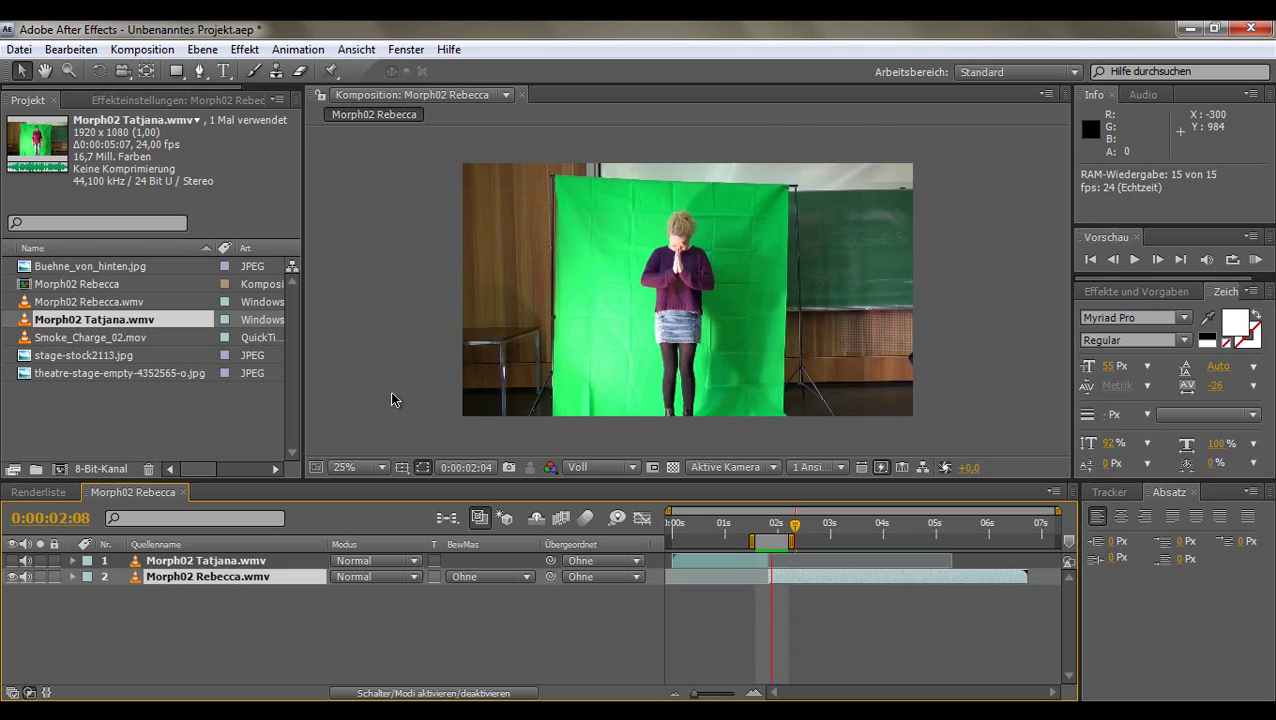
pyautogui.press('space')
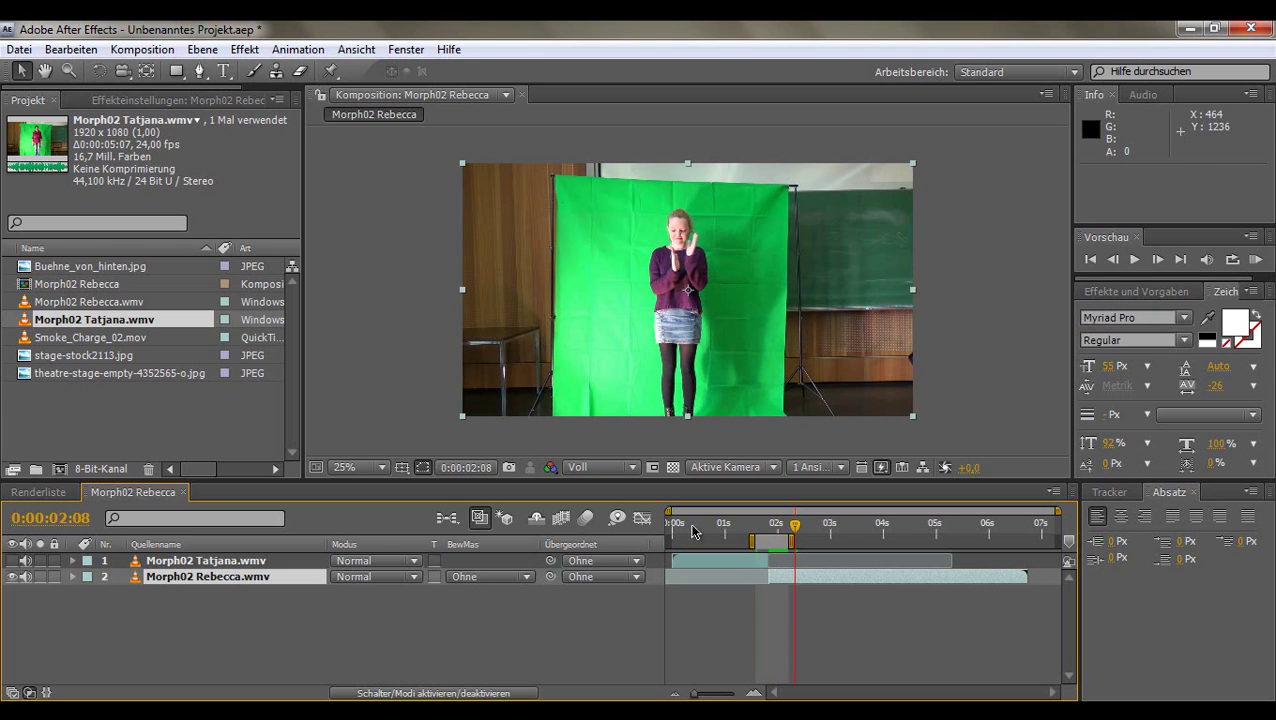
pyautogui.moveTo(750, 544)
pyautogui.mouseDown()
pyautogui.moveTo(720, 544)
pyautogui.moveTo(820, 546)
pyautogui.mouseUp()
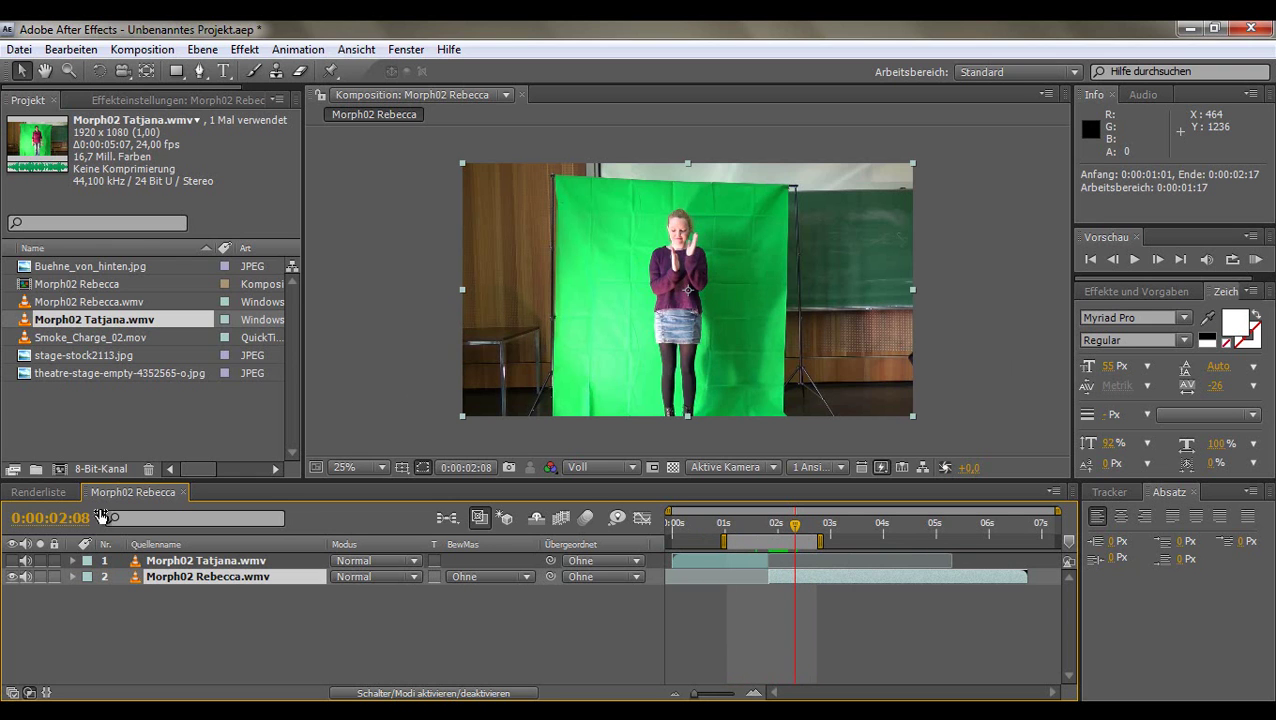
pyautogui.click(12, 561)
pyautogui.click(754, 525)
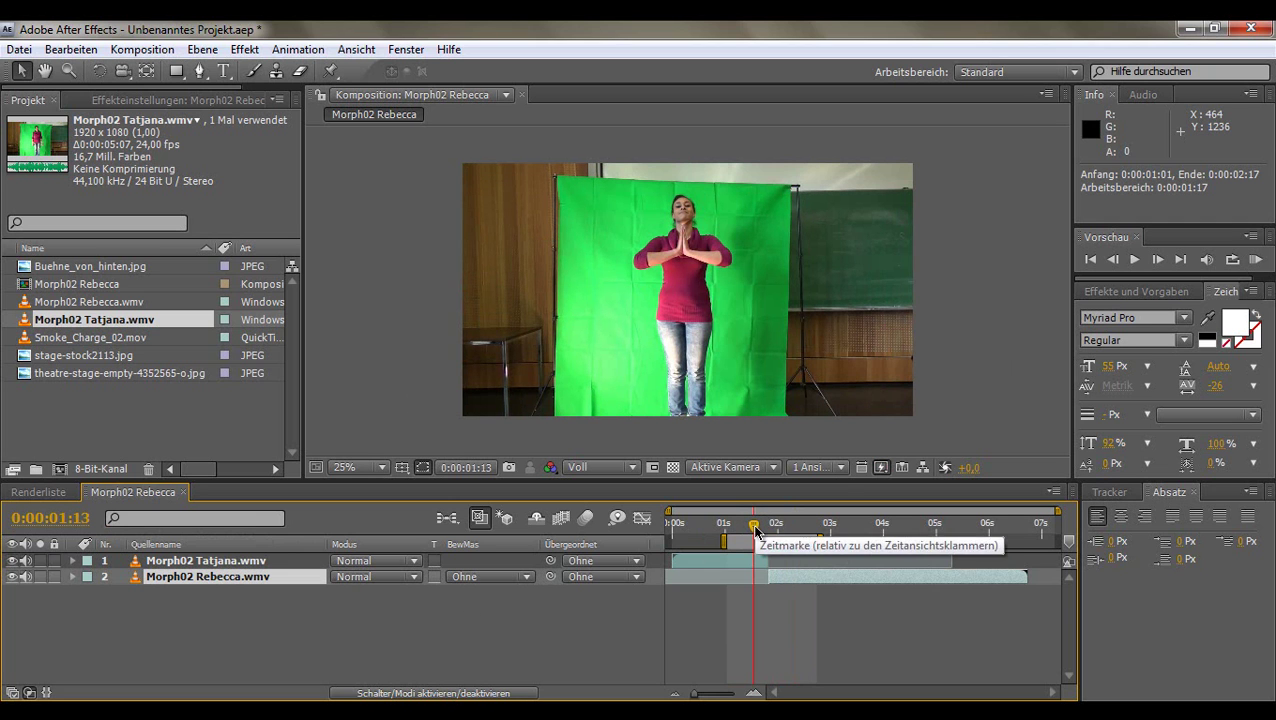
pyautogui.press('KP_0')
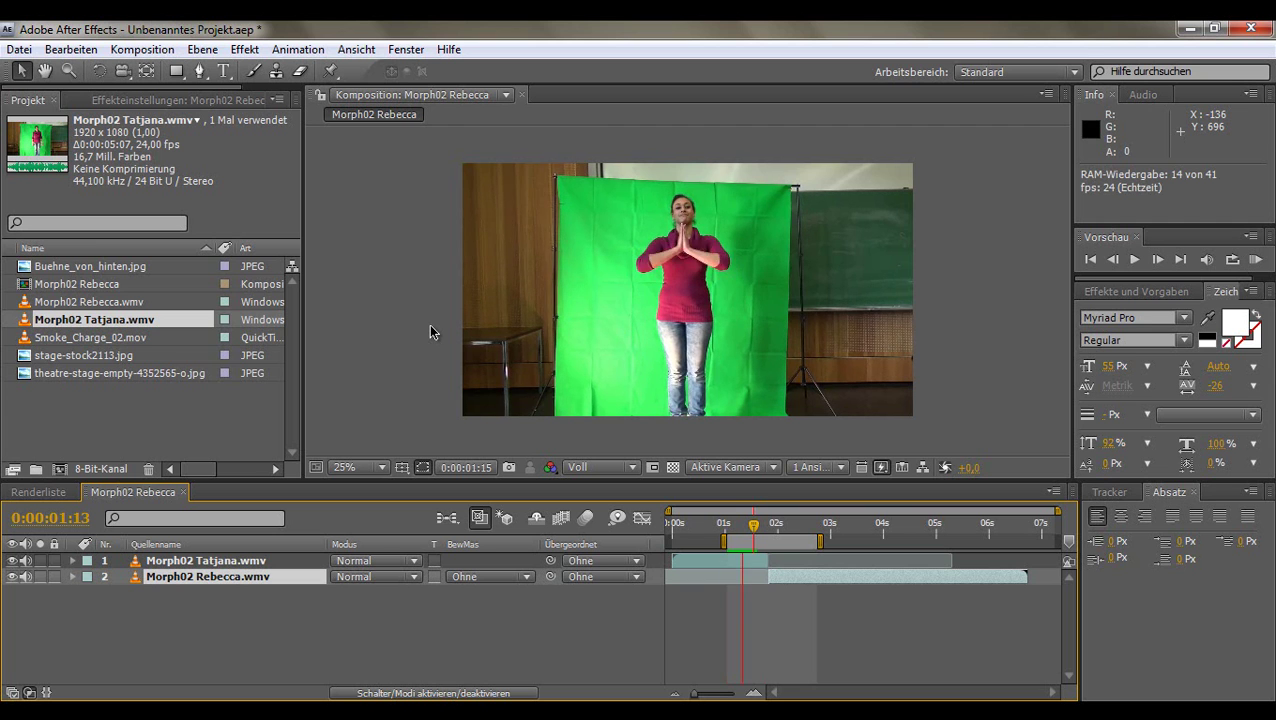
# - Set the viewer preview resolution to Half (Halb) and deselect the Rebecca layer
pyautogui.click(620, 467)
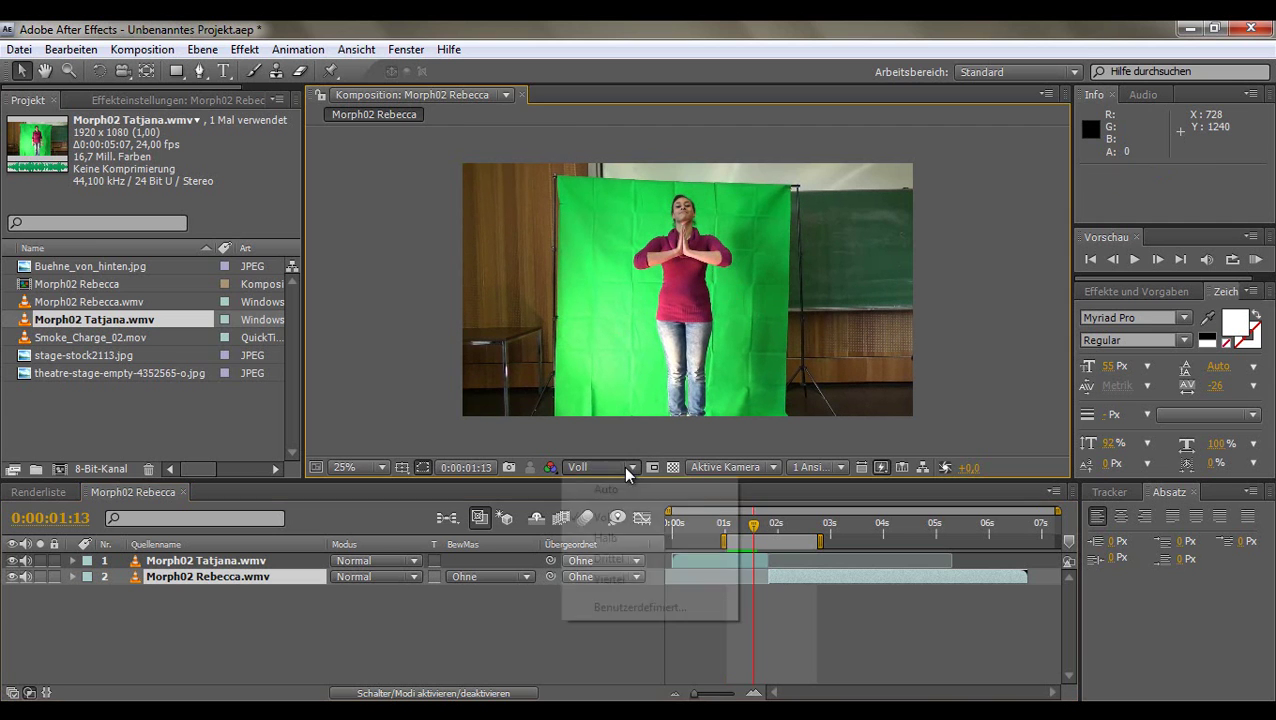
pyautogui.click(628, 539)
pyautogui.click(380, 341)
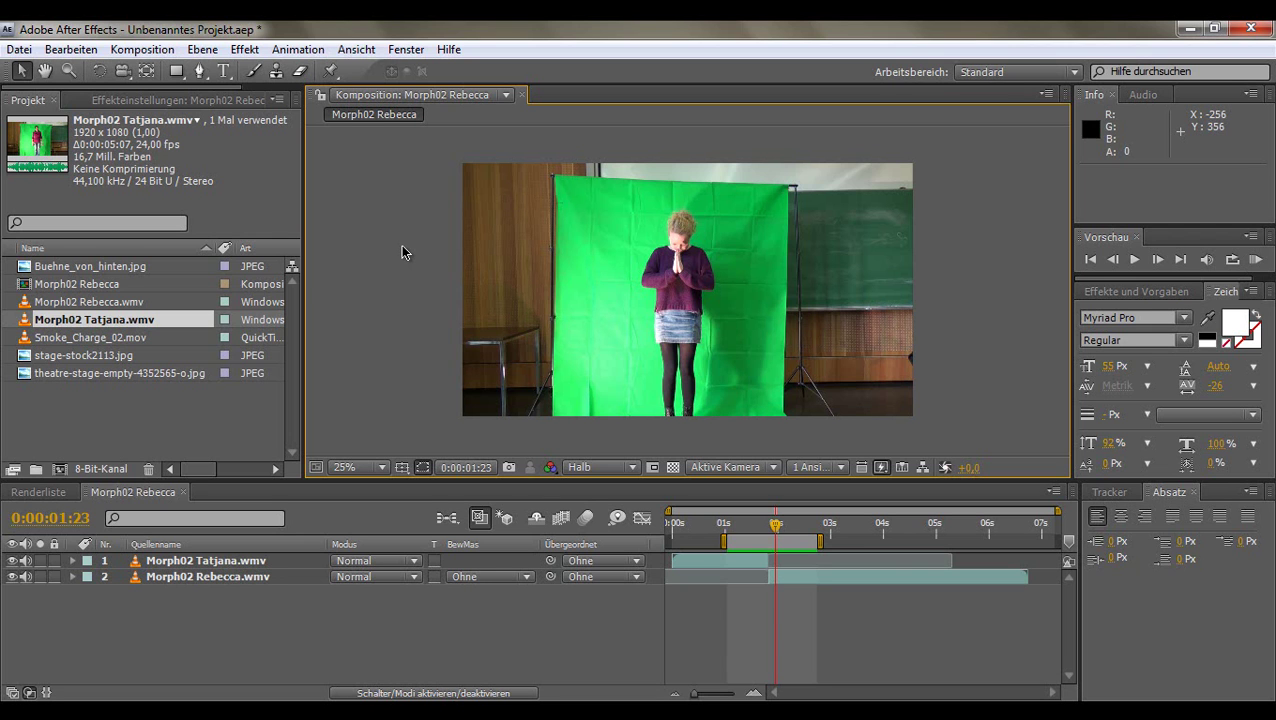
# - Scrub back and forth across the cut to compare Tatjana's and Rebecca's poses
pyautogui.click(747, 524)
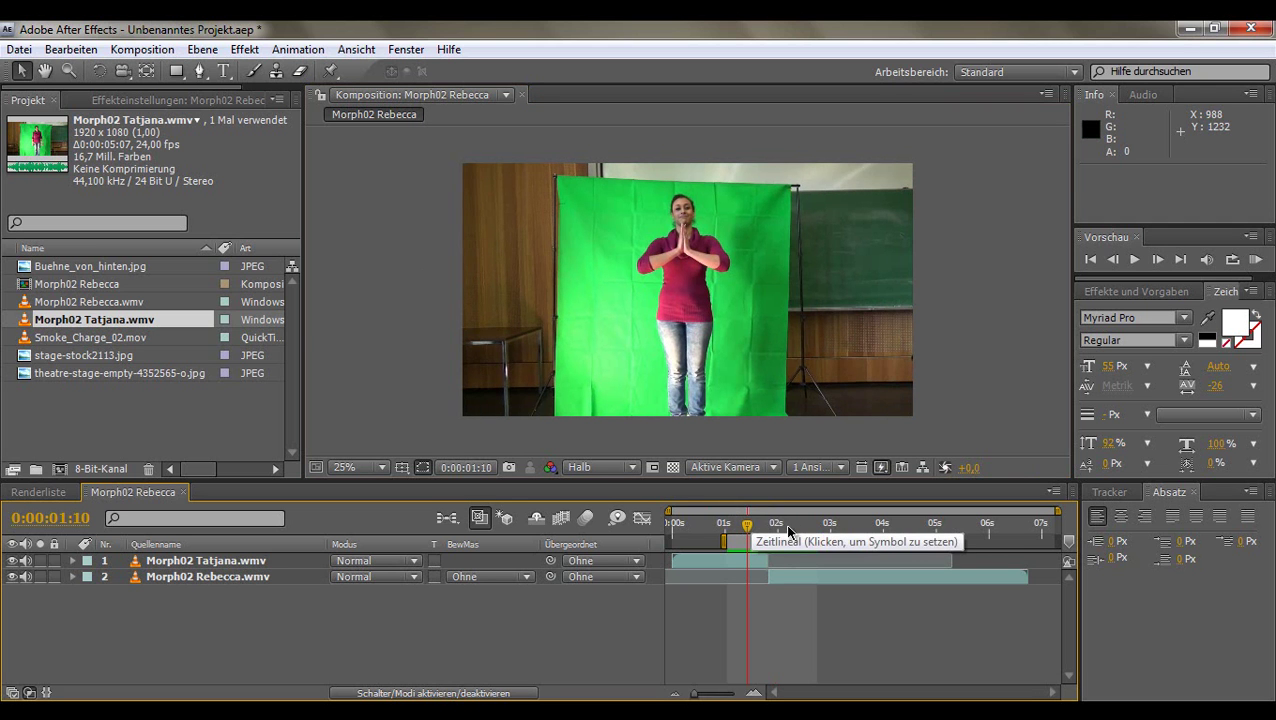
pyautogui.click(787, 531)
pyautogui.moveTo(787, 531); pyautogui.dragTo(803, 530)
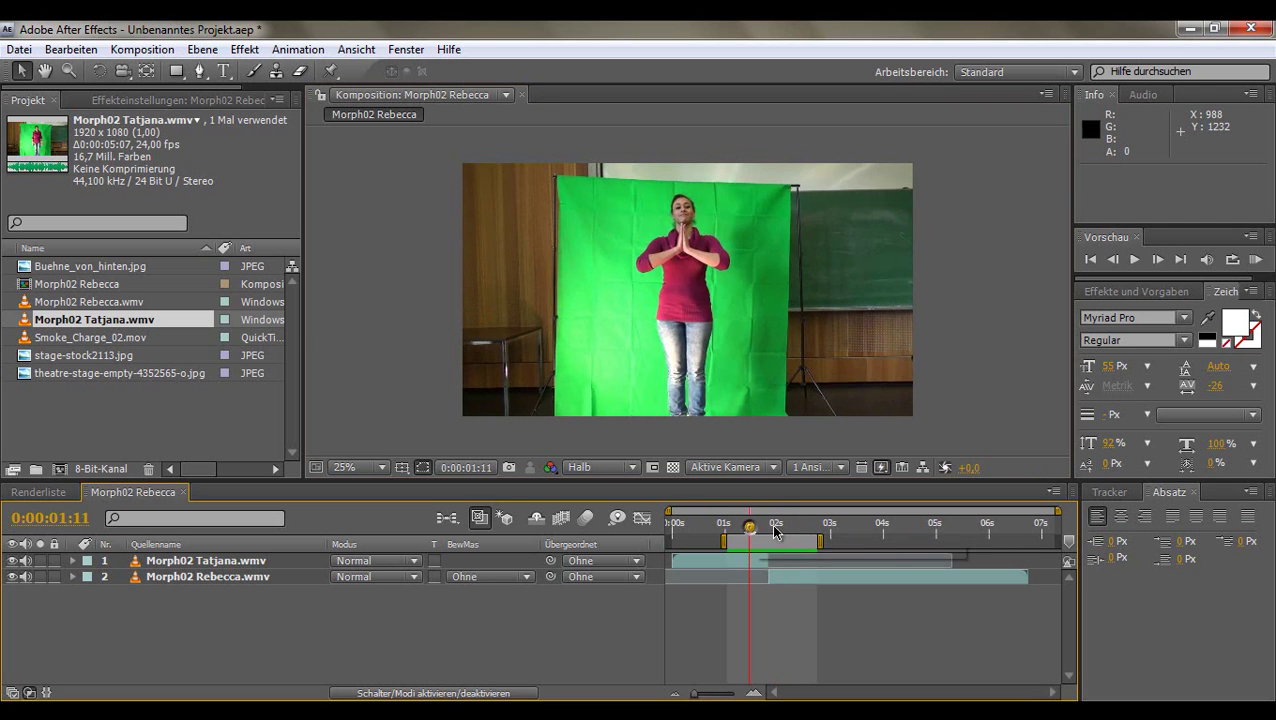
pyautogui.click(735, 524)
pyautogui.click(788, 524)
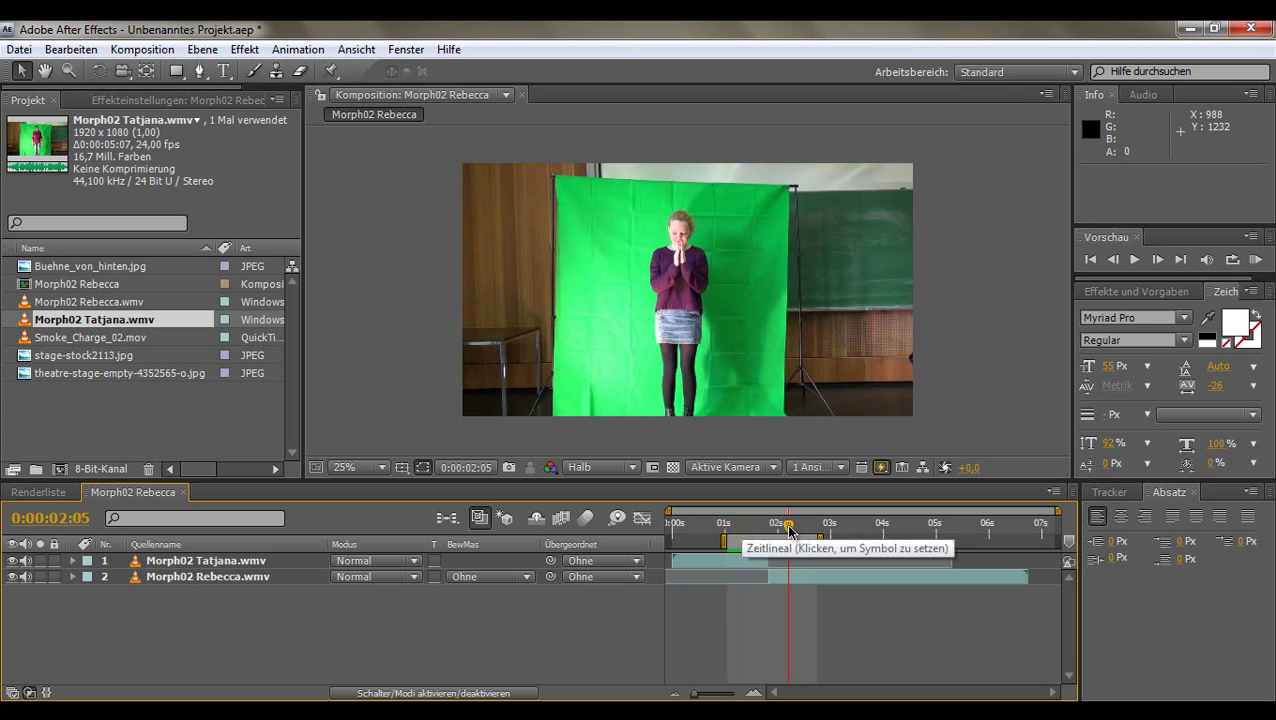
pyautogui.click(737, 524)
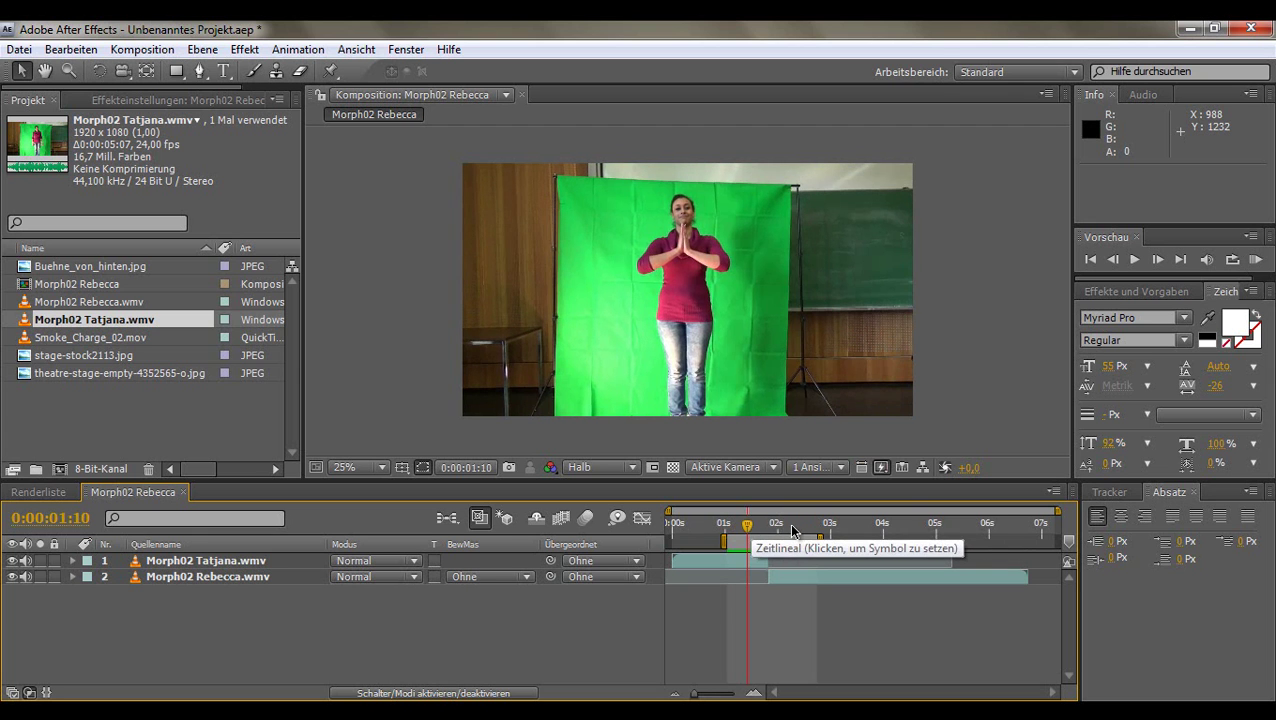
pyautogui.click(792, 526)
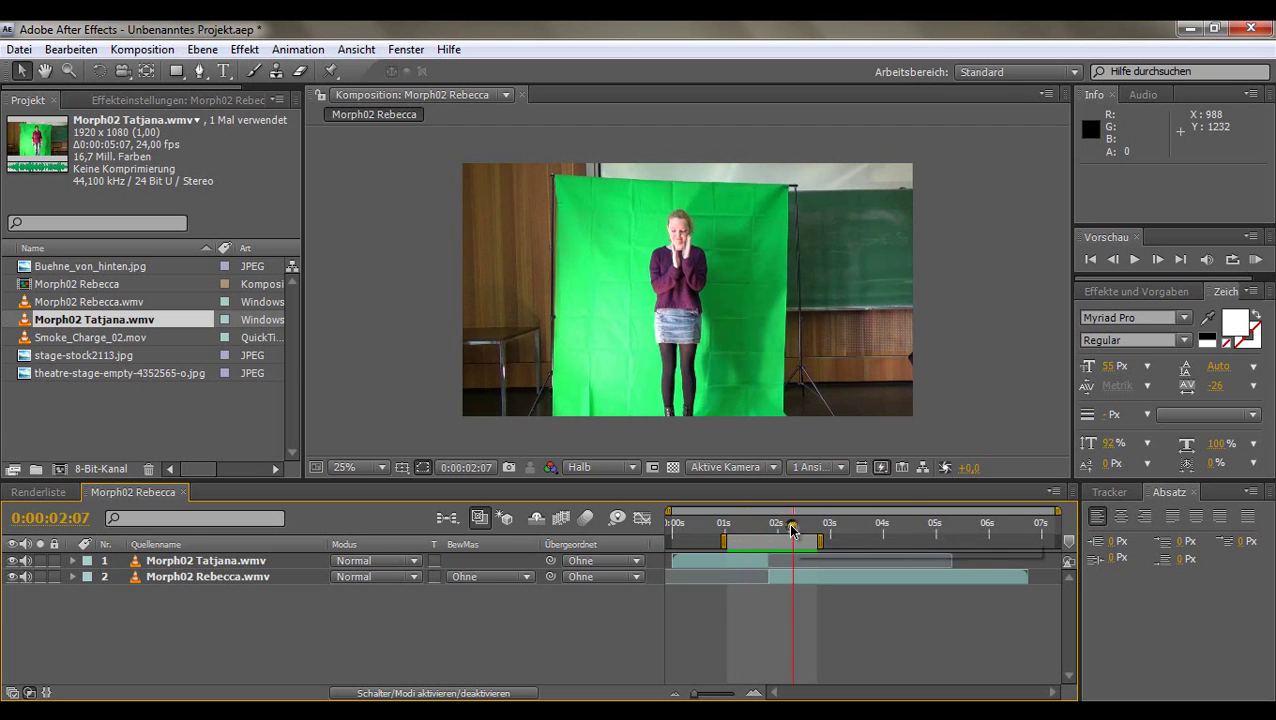
# - Enlarge the Rebecca layer to about 115% and nudge it upward to match Tatjana's framing
pyautogui.click(687, 269)
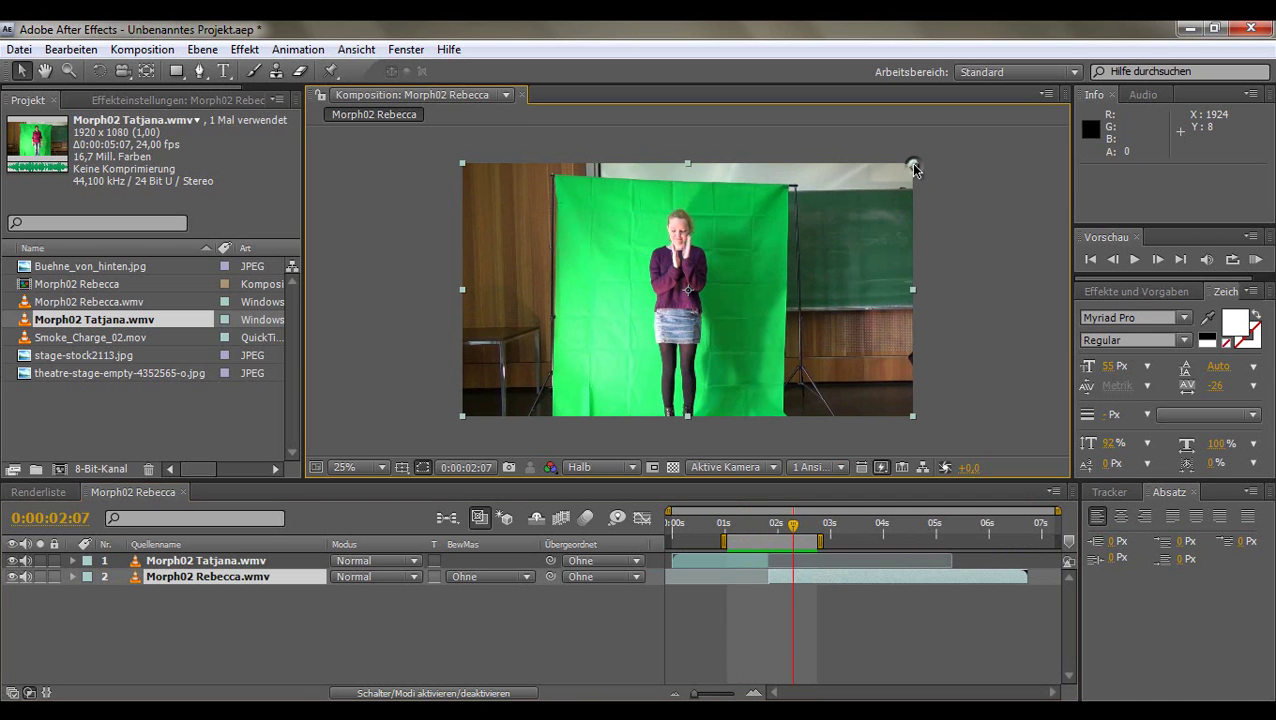
pyautogui.moveTo(913, 168)
pyautogui.mouseDown()
pyautogui.moveTo(941, 149)
pyautogui.moveTo(845, 196)
pyautogui.moveTo(917, 163)
pyautogui.moveTo(717, 201)
pyautogui.moveTo(903, 190)
pyautogui.moveTo(890, 184)
pyautogui.mouseUp()
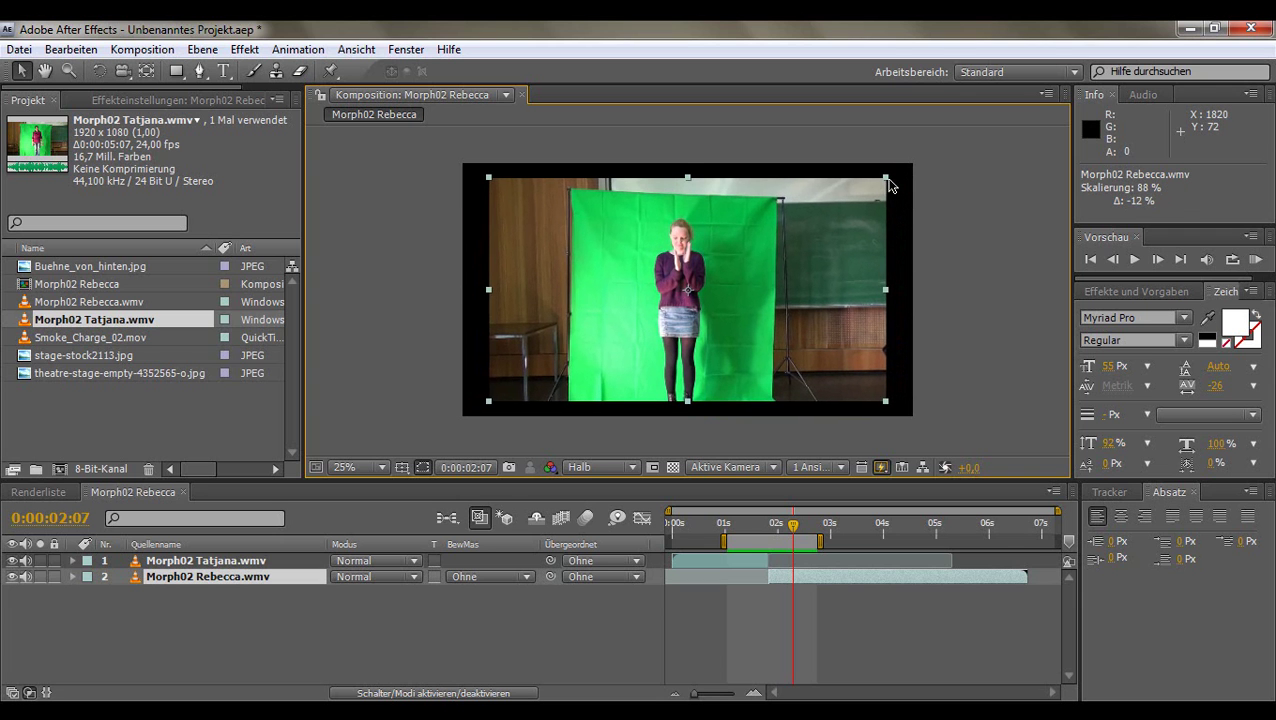
pyautogui.moveTo(890, 184)
pyautogui.mouseDown()
pyautogui.moveTo(832, 205)
pyautogui.moveTo(955, 133)
pyautogui.mouseUp()
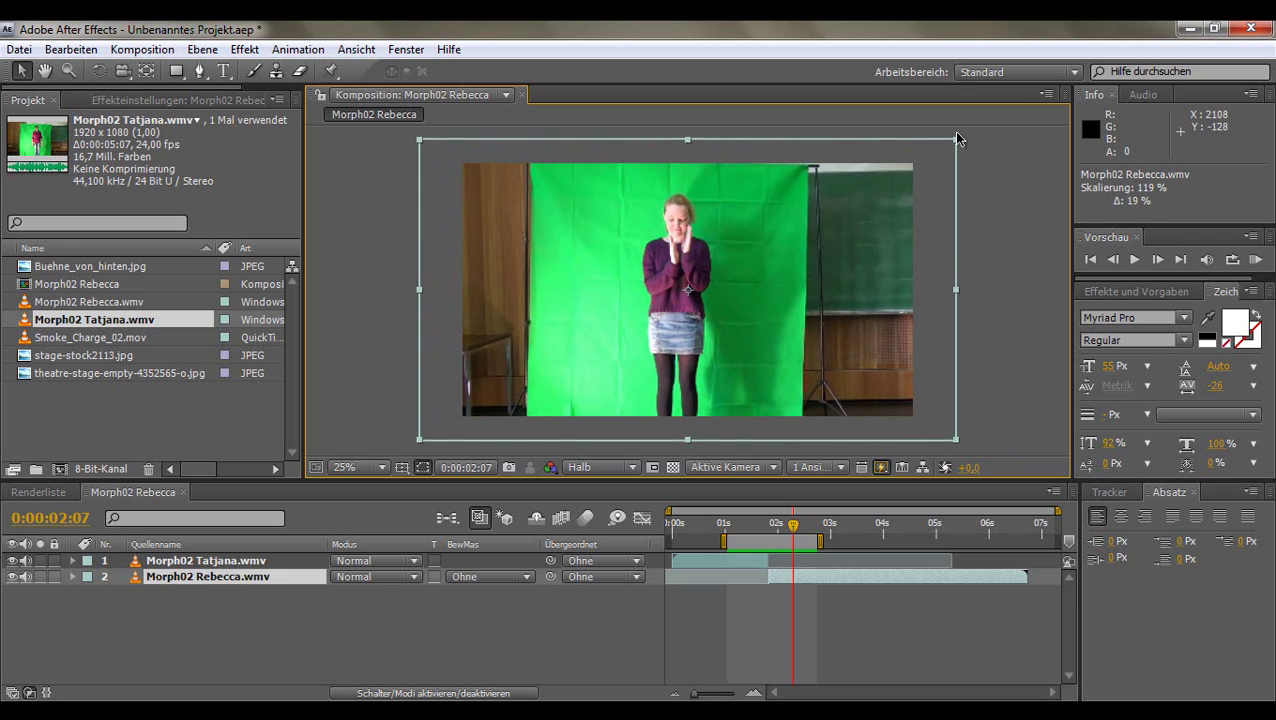
pyautogui.hotkey('shift', 'Up')
pyautogui.hotkey('shift', 'Up')
pyautogui.press('Up')
pyautogui.press('Up')
pyautogui.press('Up')
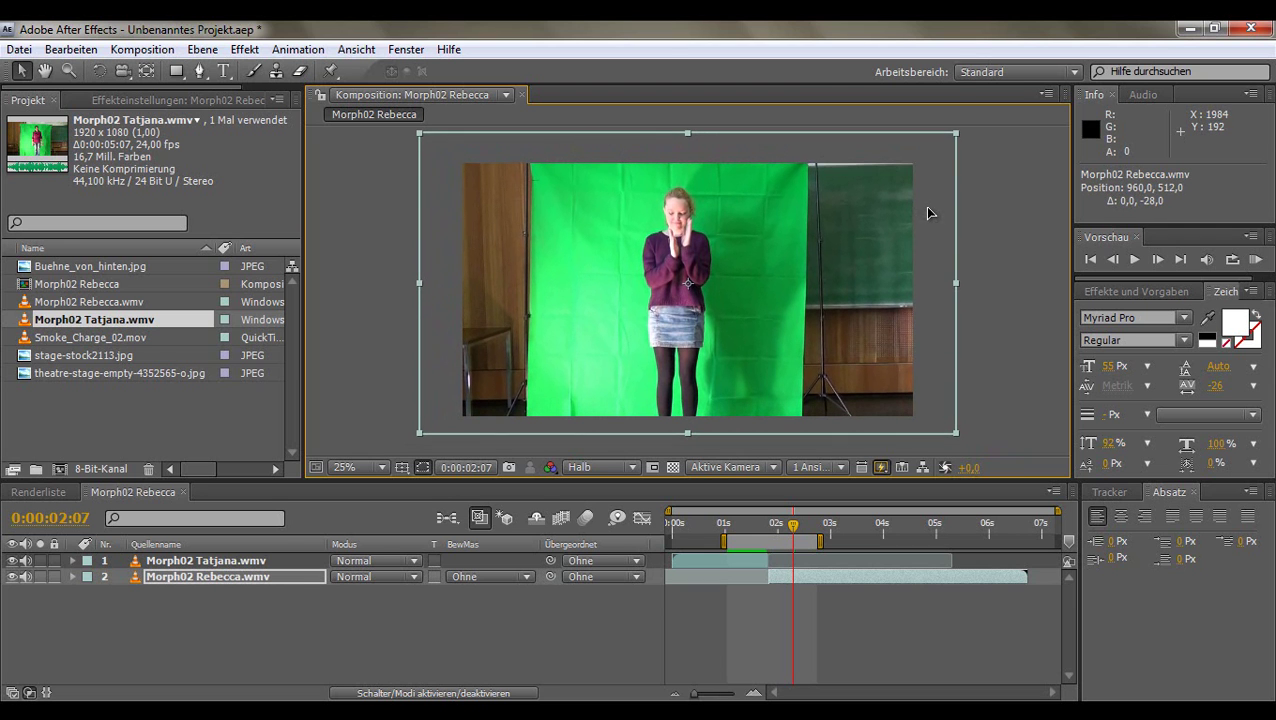
# - Check the cut and fine-tune Rebecca's position to about 956,488 and her scale
pyautogui.click(766, 530)
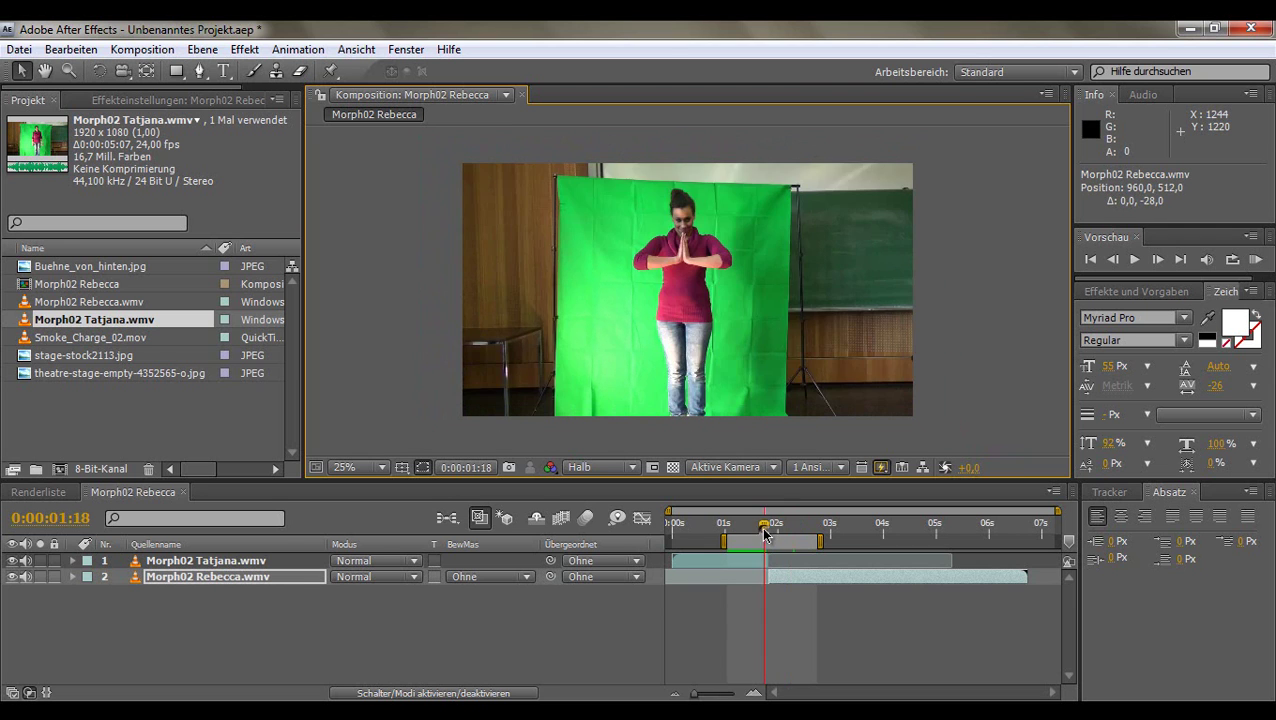
pyautogui.moveTo(766, 530); pyautogui.dragTo(768, 532)
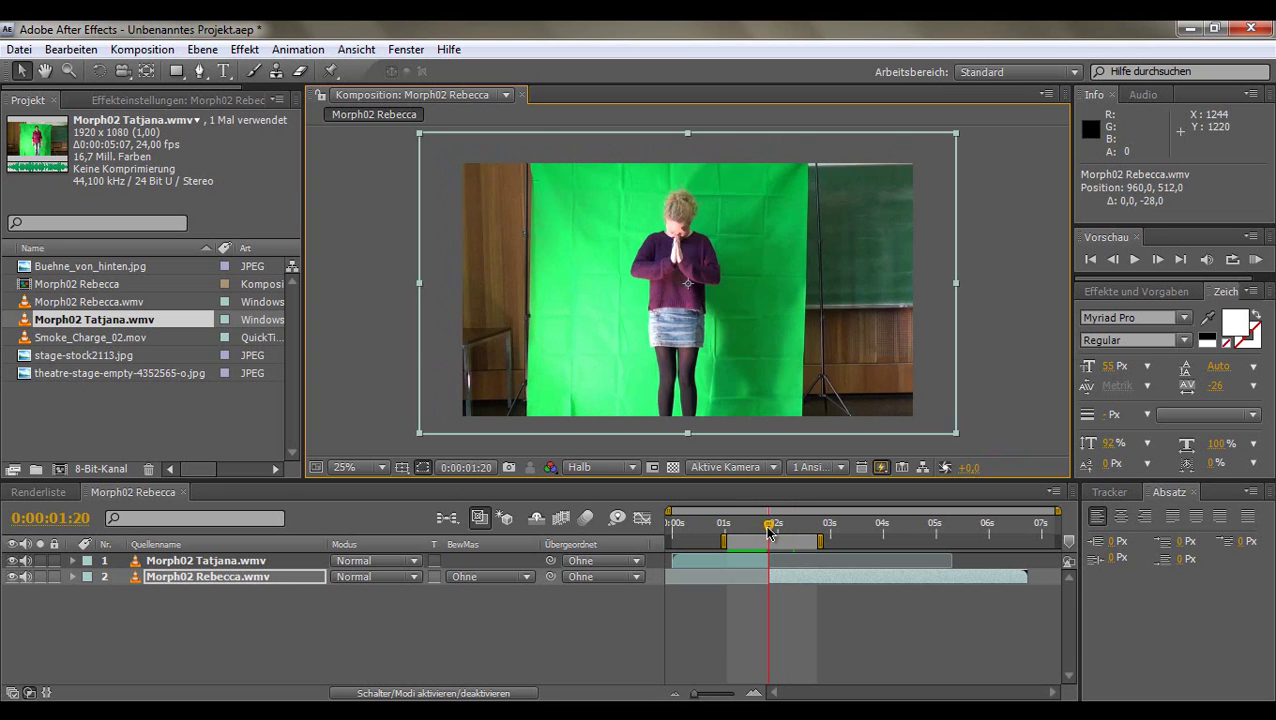
pyautogui.moveTo(770, 533); pyautogui.dragTo(772, 533)
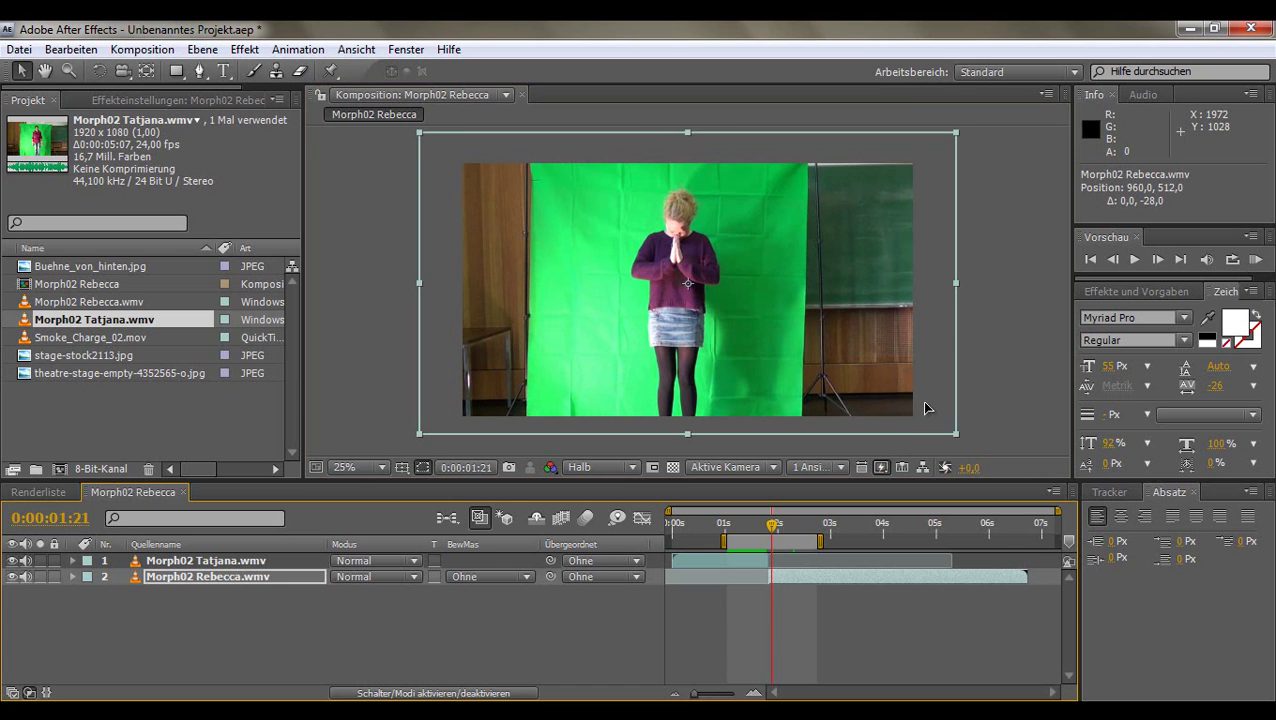
pyautogui.moveTo(926, 405); pyautogui.dragTo(925, 399)
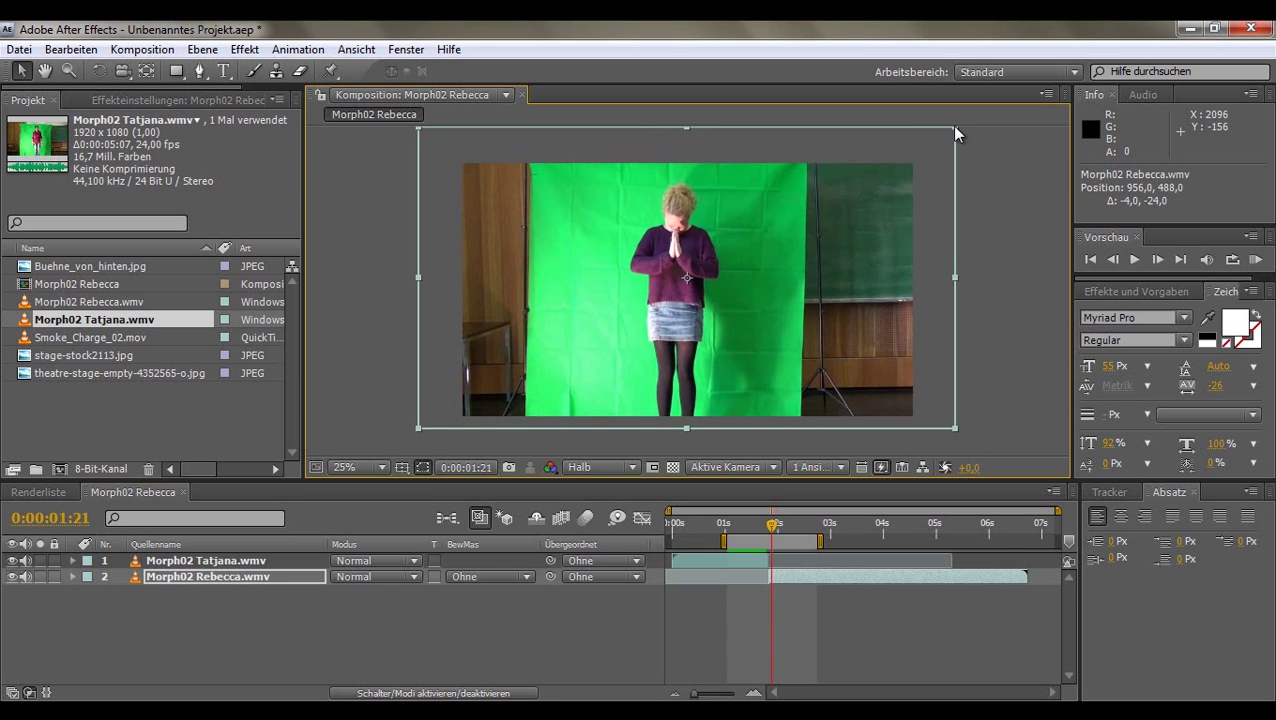
pyautogui.moveTo(954, 133); pyautogui.dragTo(954, 138)
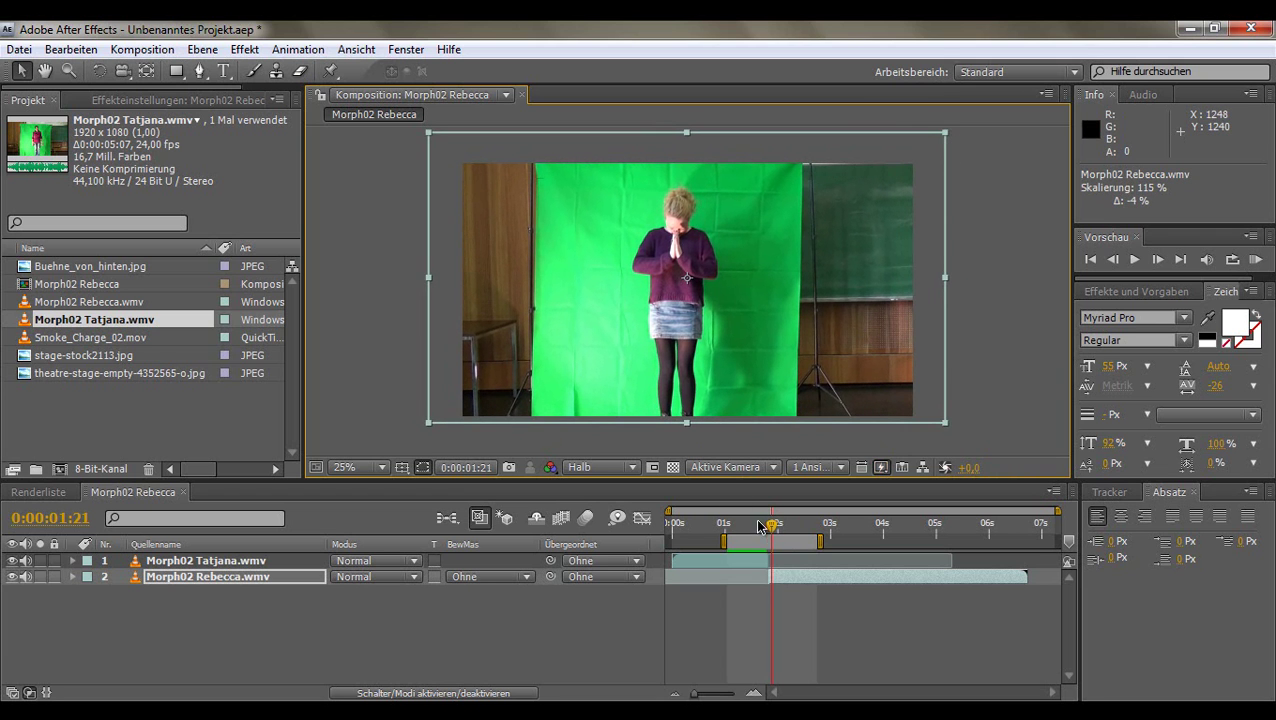
pyautogui.moveTo(772, 530); pyautogui.dragTo(772, 530)
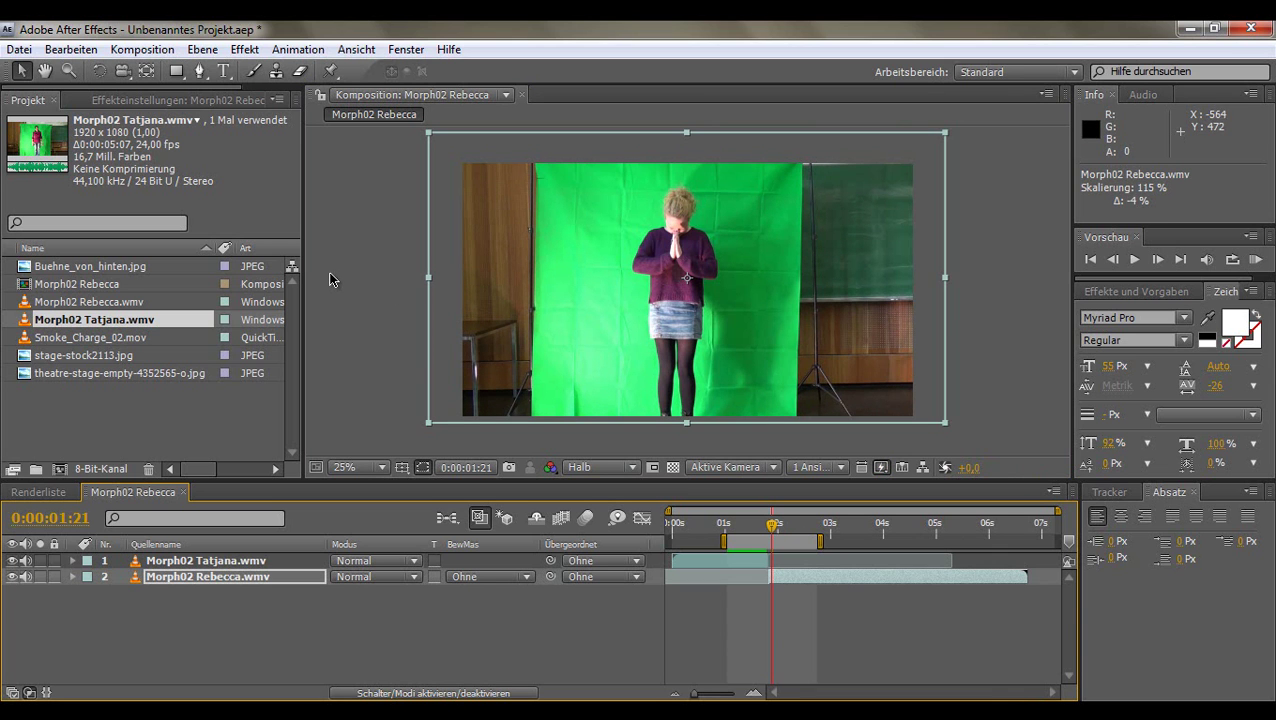
pyautogui.press('KP_0')
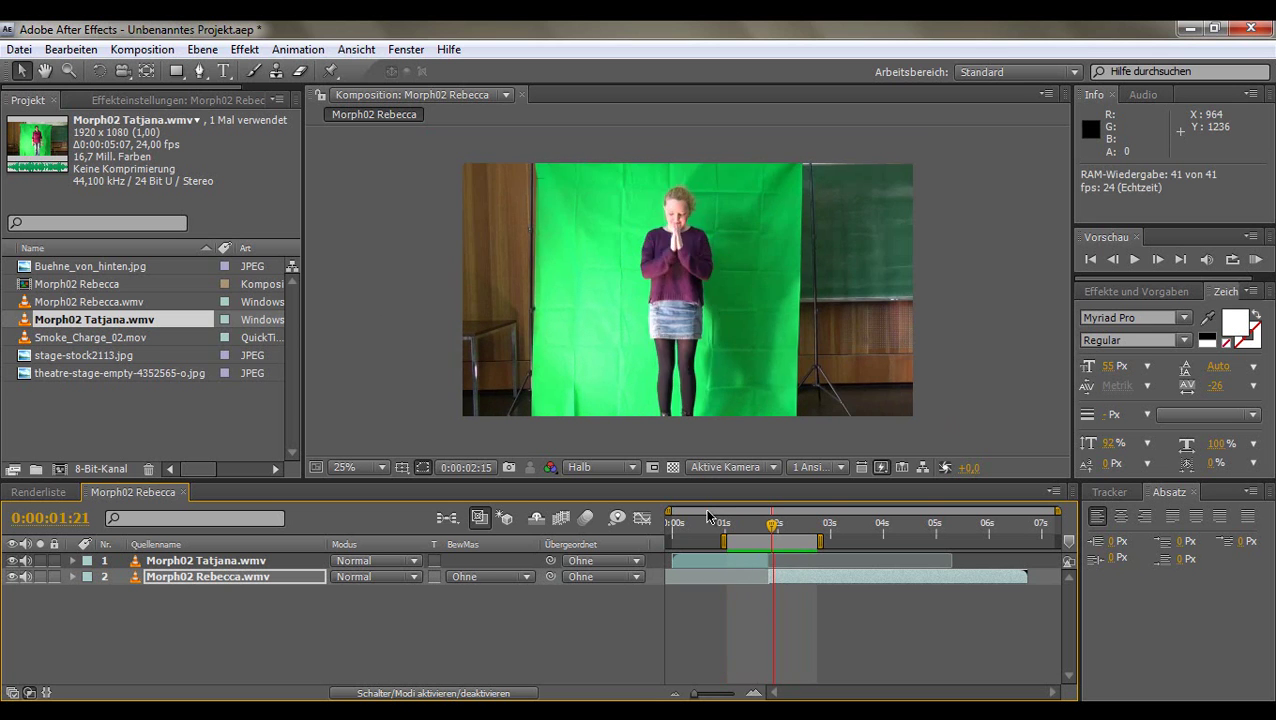
pyautogui.press('space')
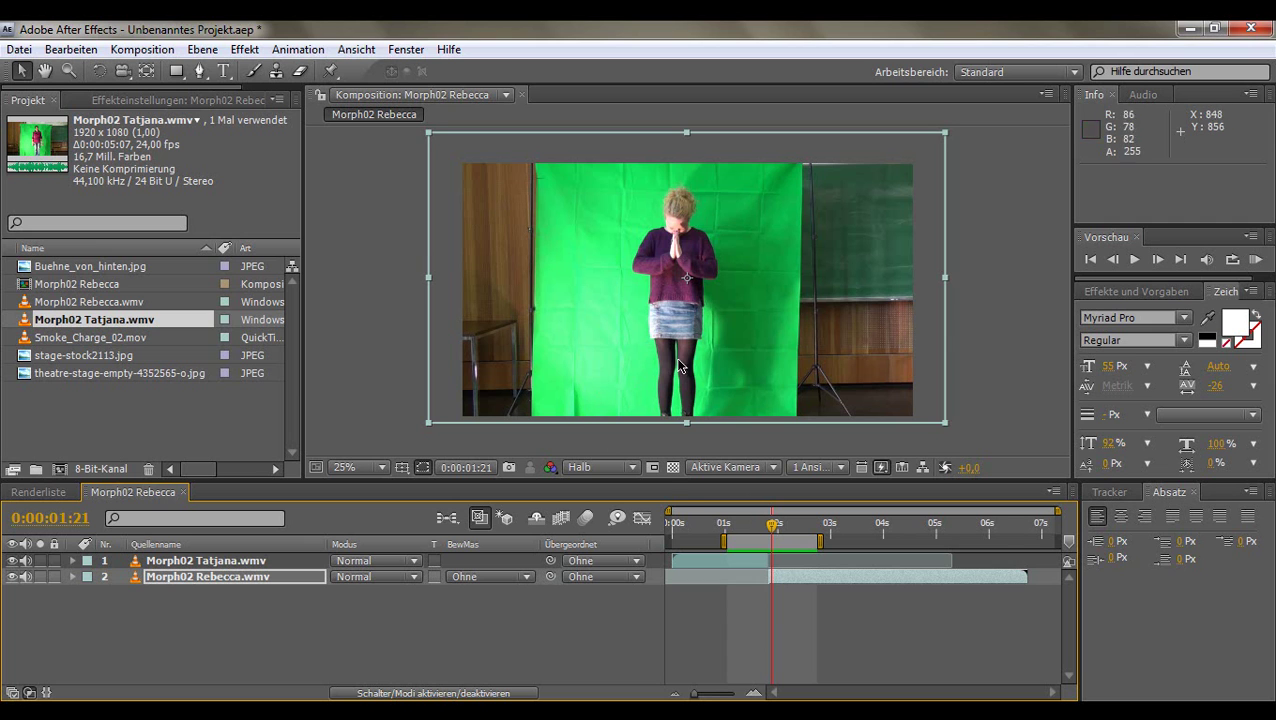
# - Jump to 0:00:01:08 on Tatjana's clip, then select layer 2 and layer 1
pyautogui.click(742, 524)
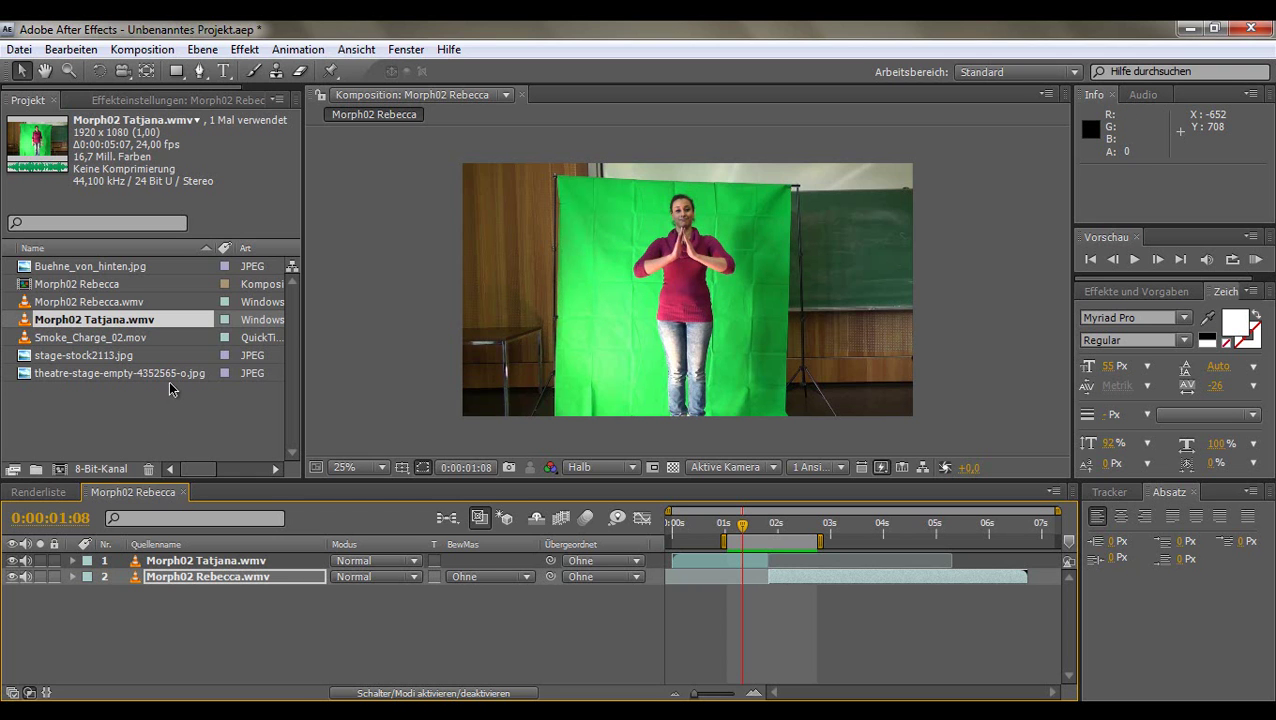
pyautogui.click(137, 579)
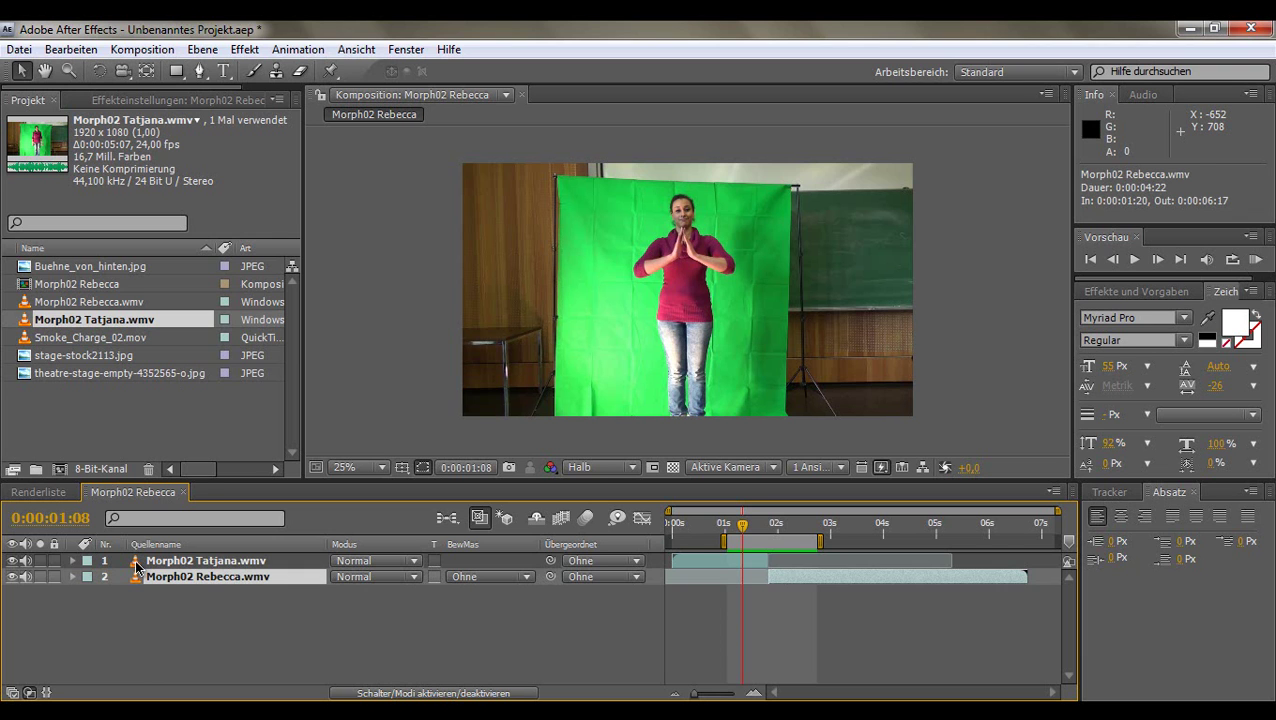
pyautogui.click(137, 564)
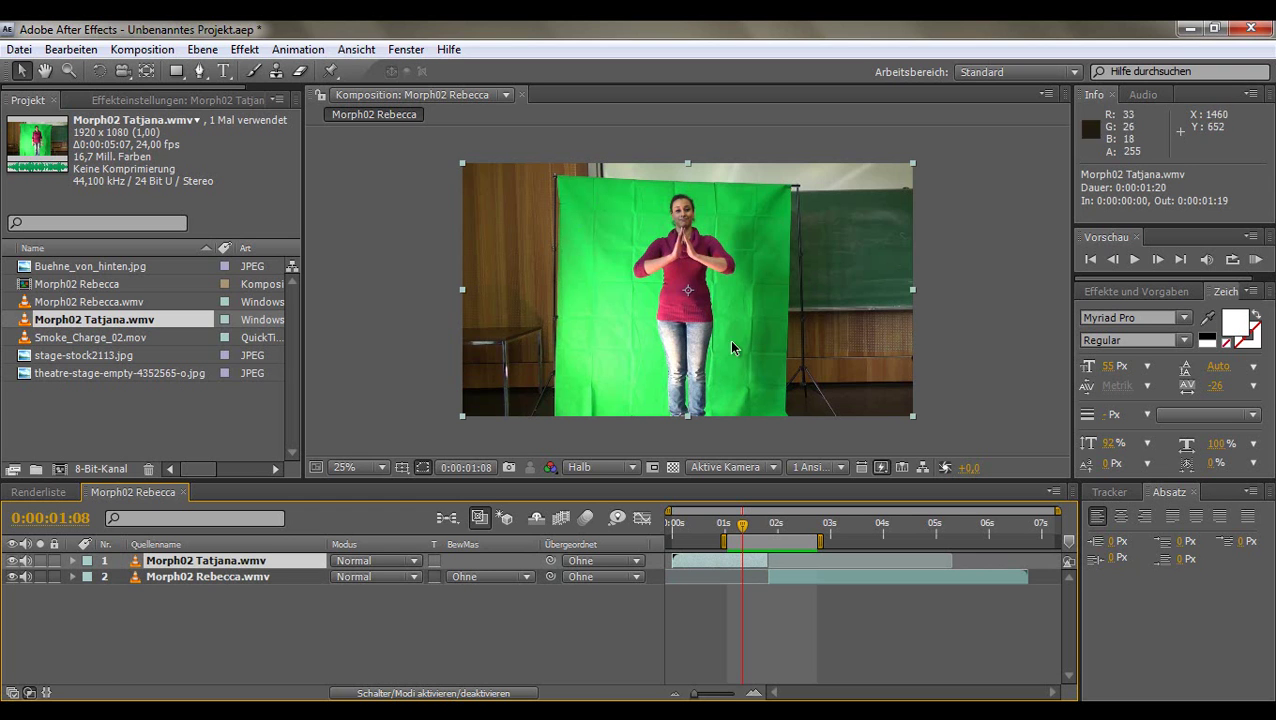
# - Add Keylight (1.2) from Effekt > Keying to Tatjana's layer
pyautogui.rightClick(150, 562)
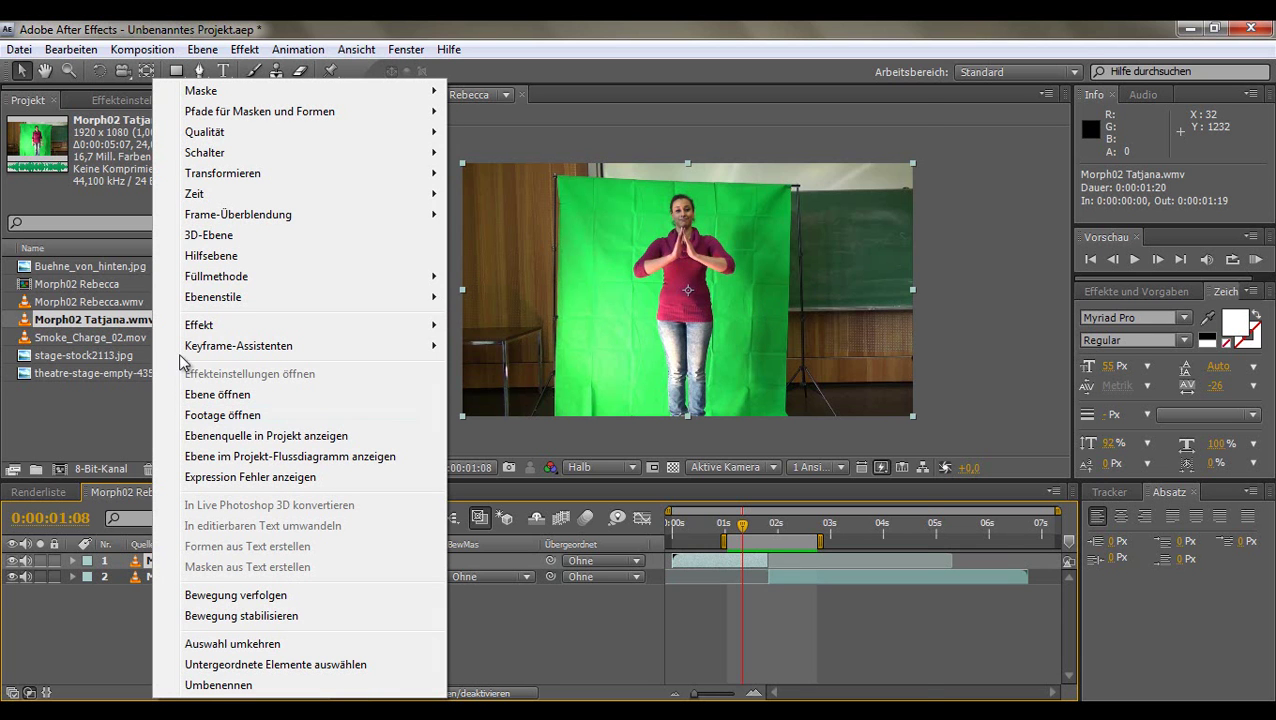
pyautogui.moveTo(200, 328)
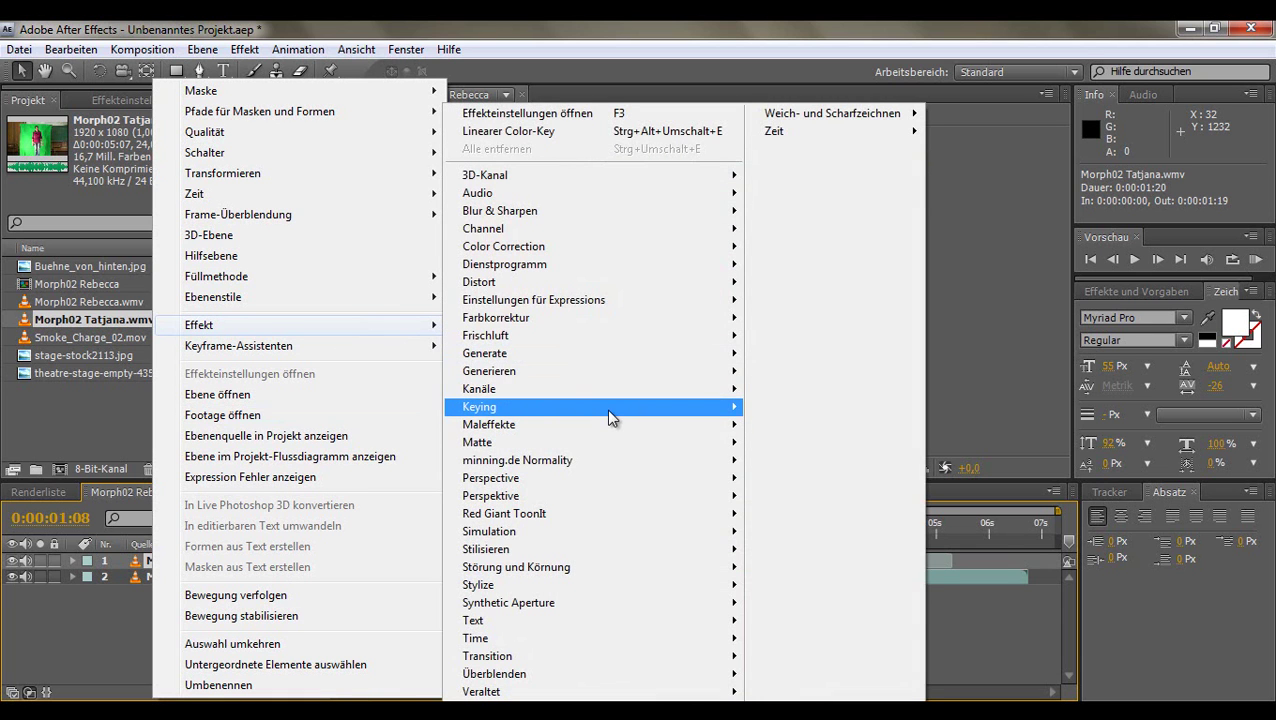
pyautogui.moveTo(607, 406)
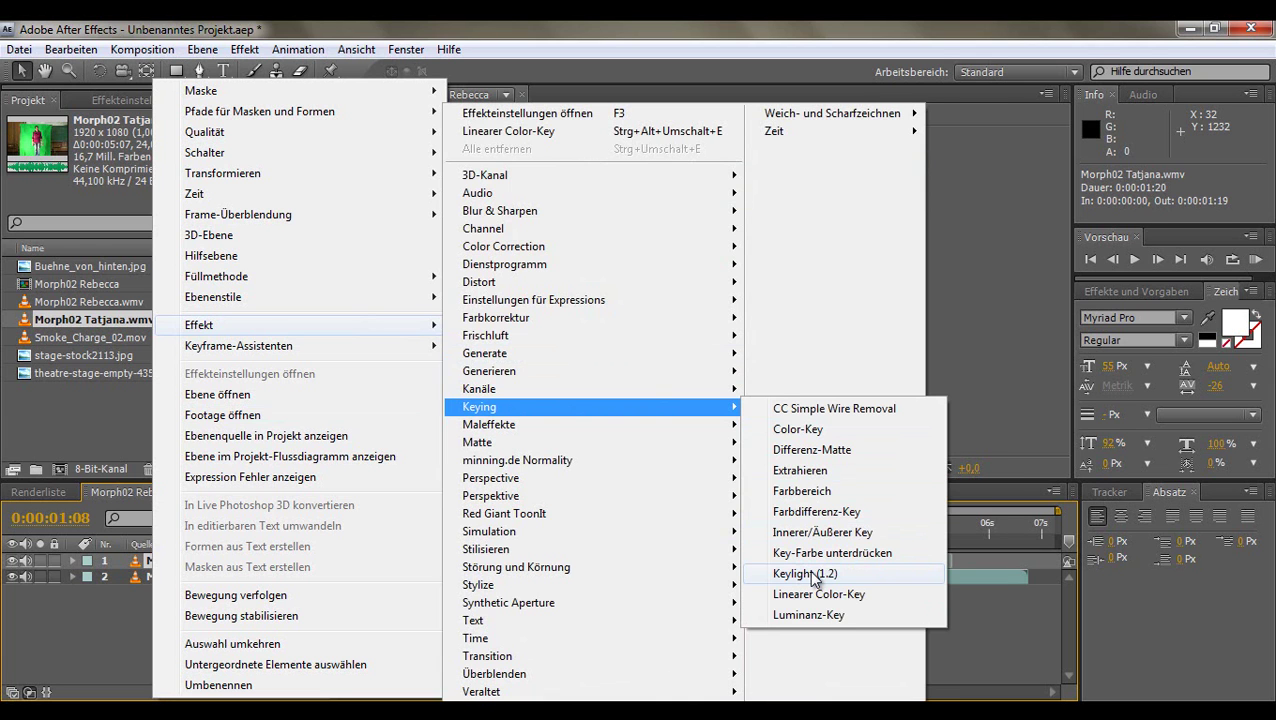
pyautogui.click(810, 575)
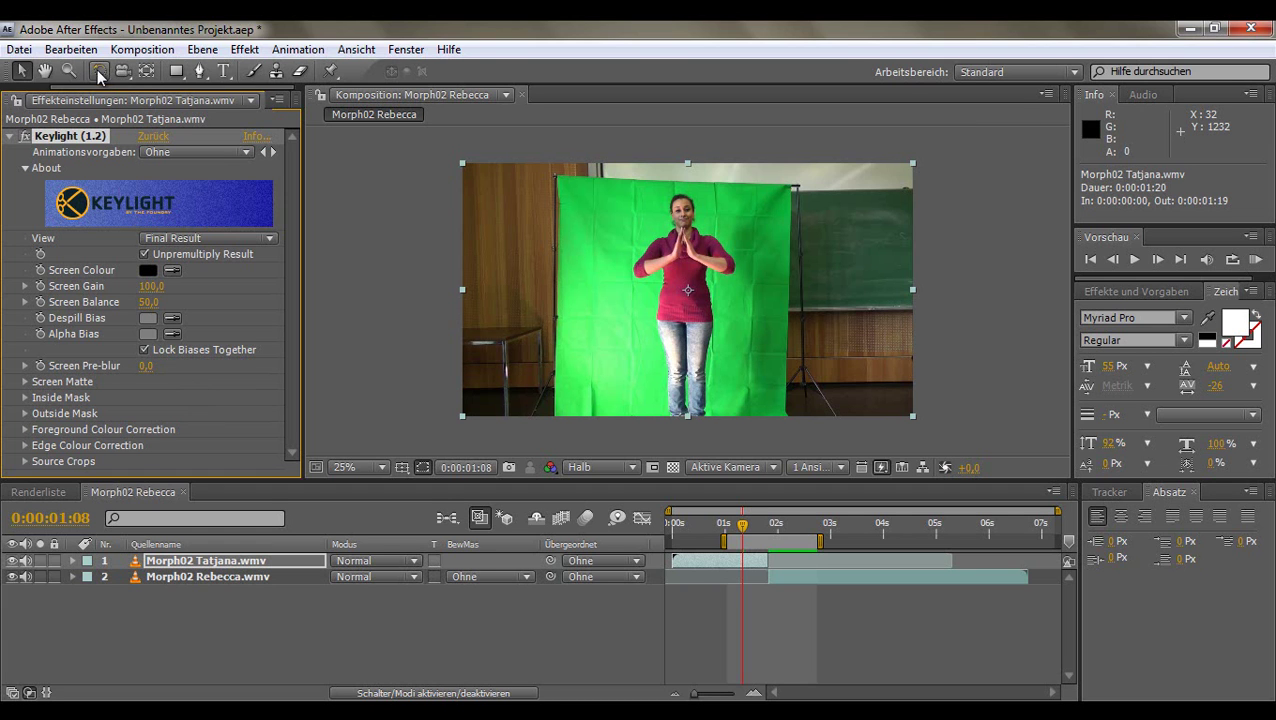
pyautogui.click(27, 104)
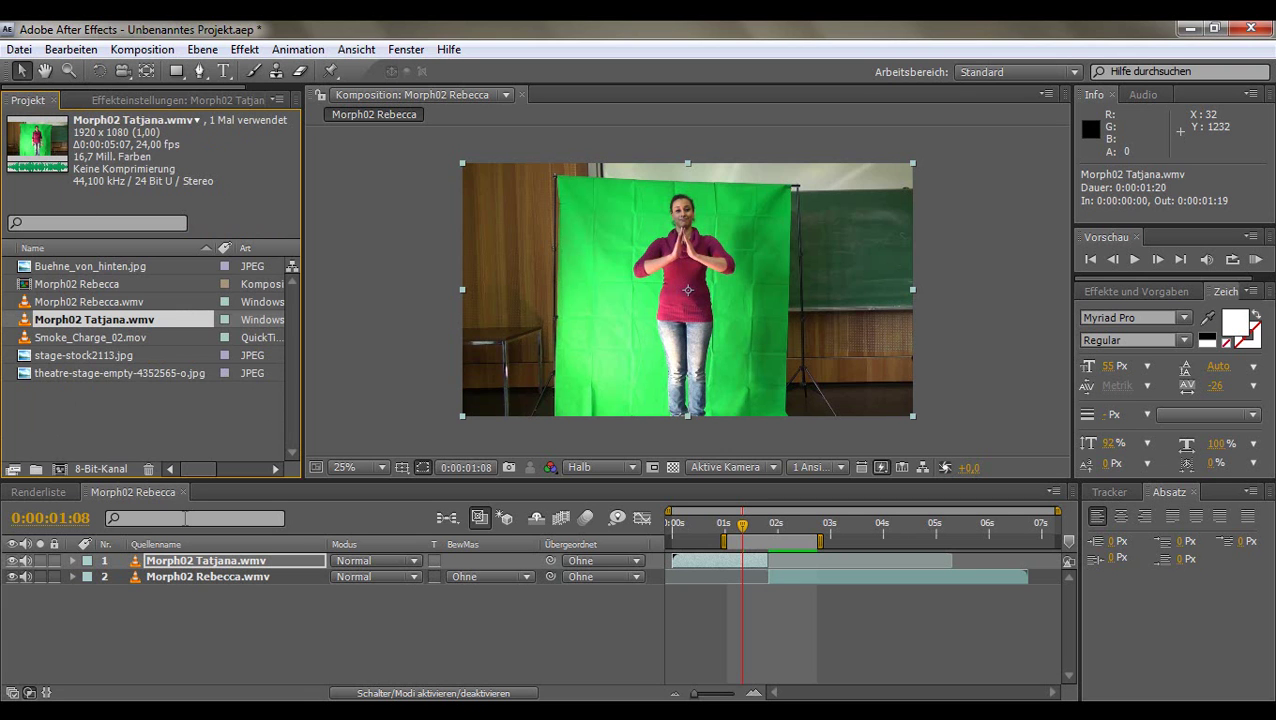
pyautogui.click(150, 100)
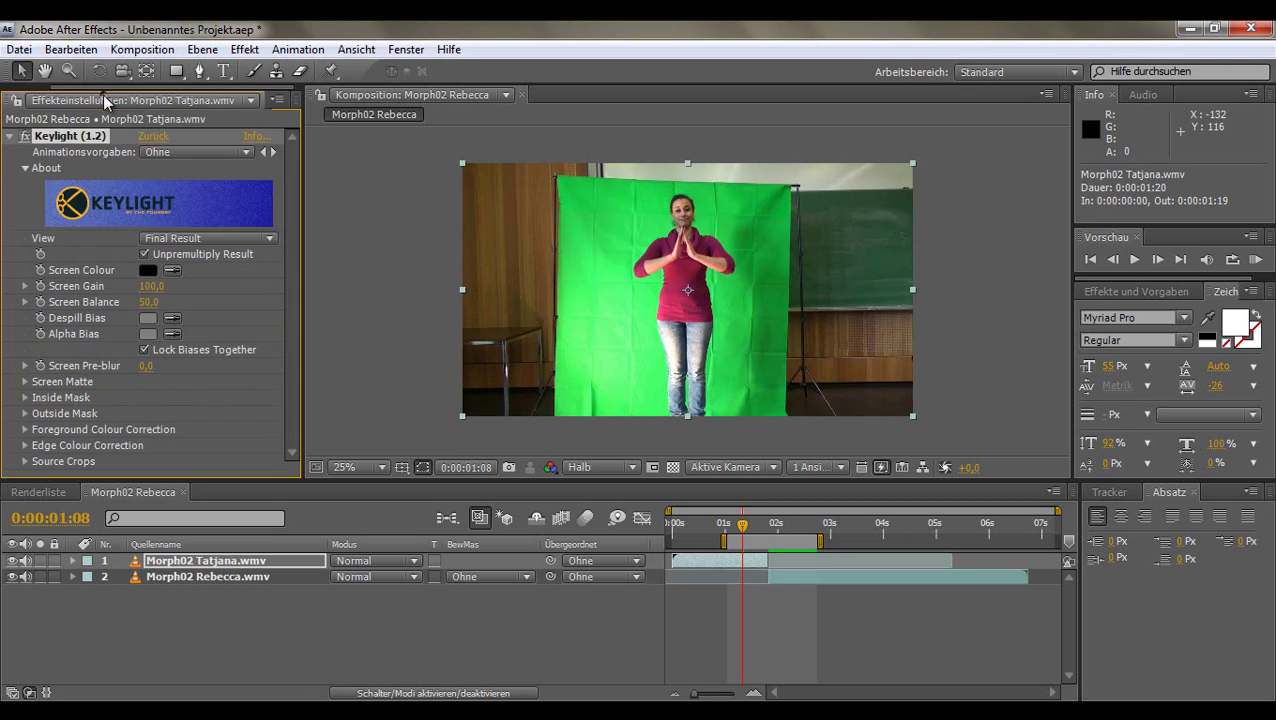
pyautogui.click(9, 136)
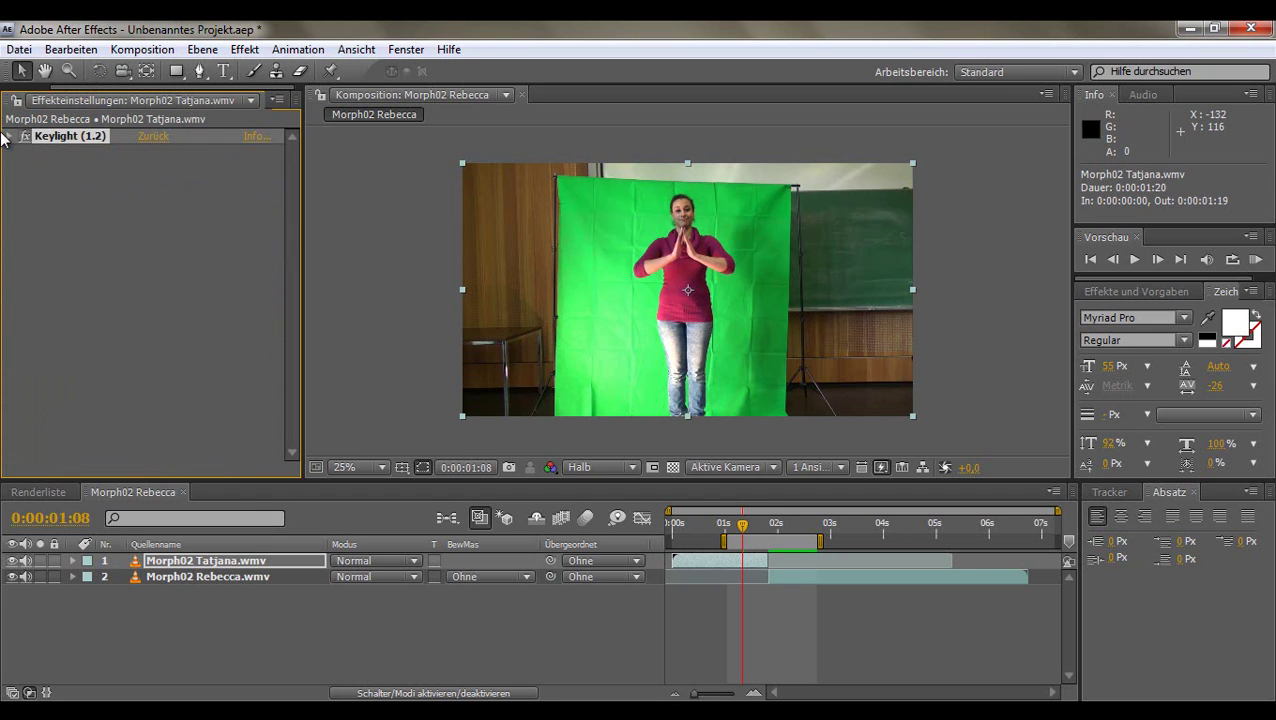
pyautogui.click(9, 136)
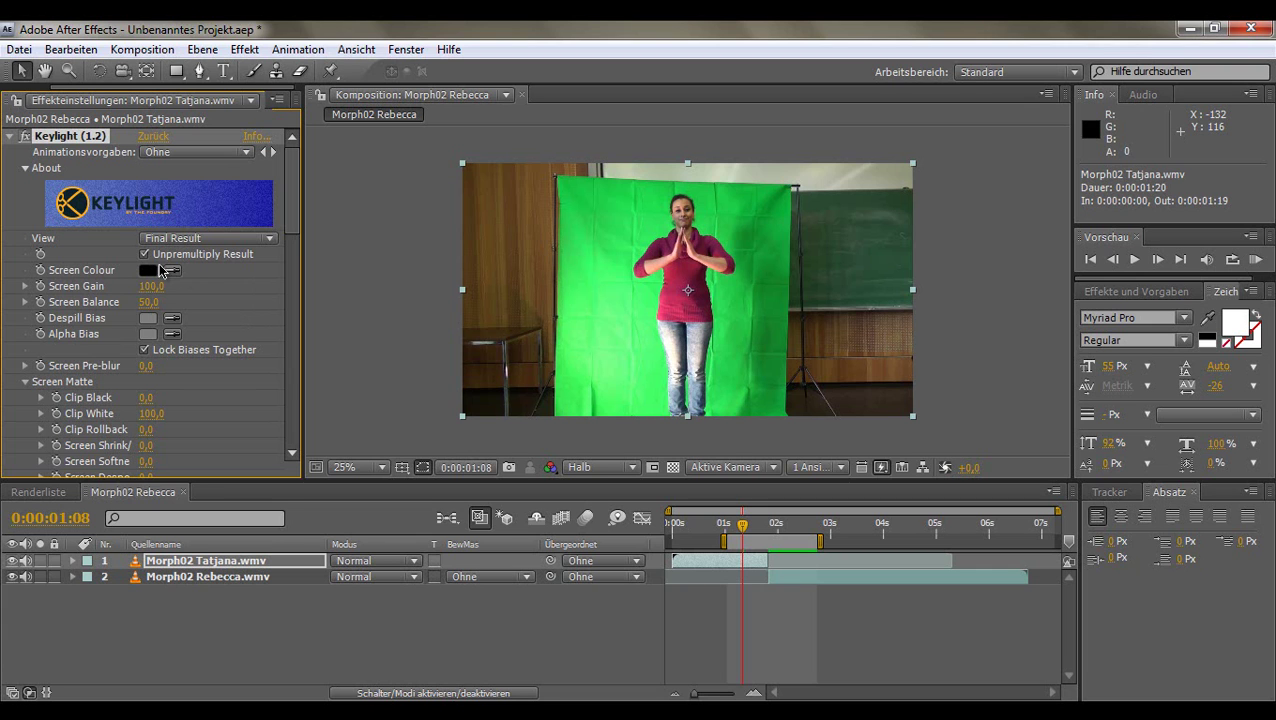
pyautogui.click(173, 275)
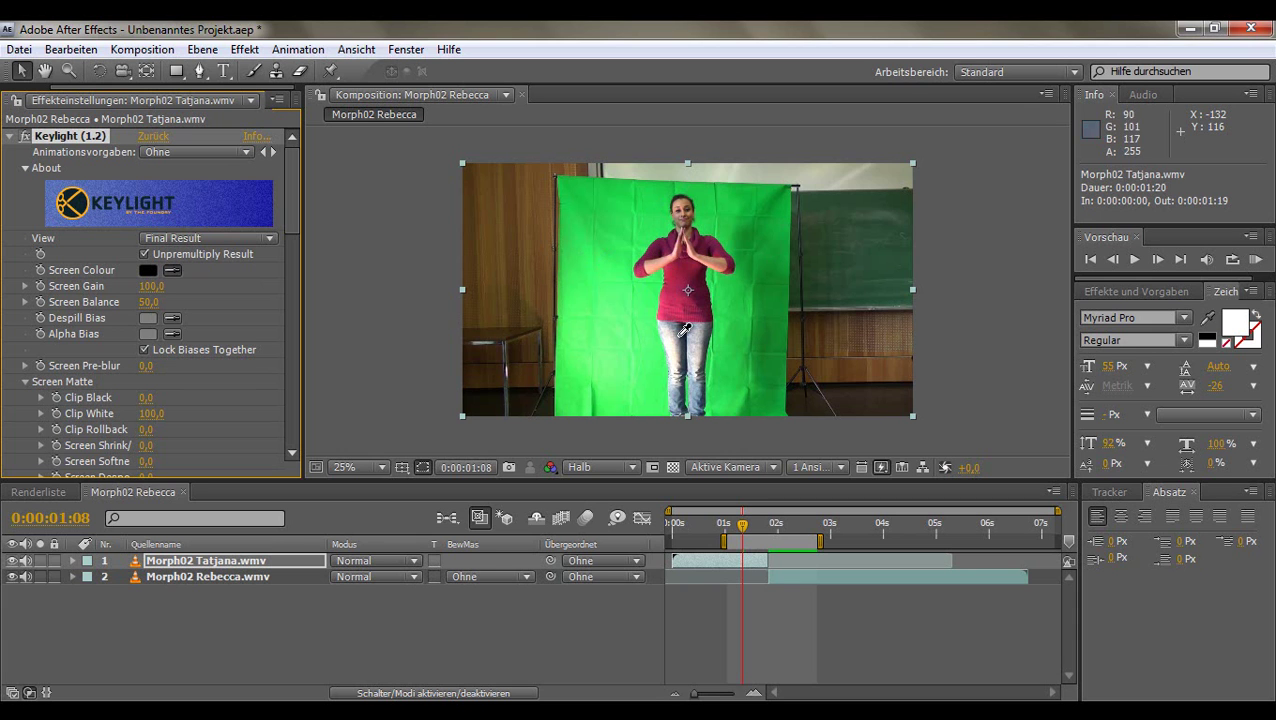
pyautogui.click(857, 405)
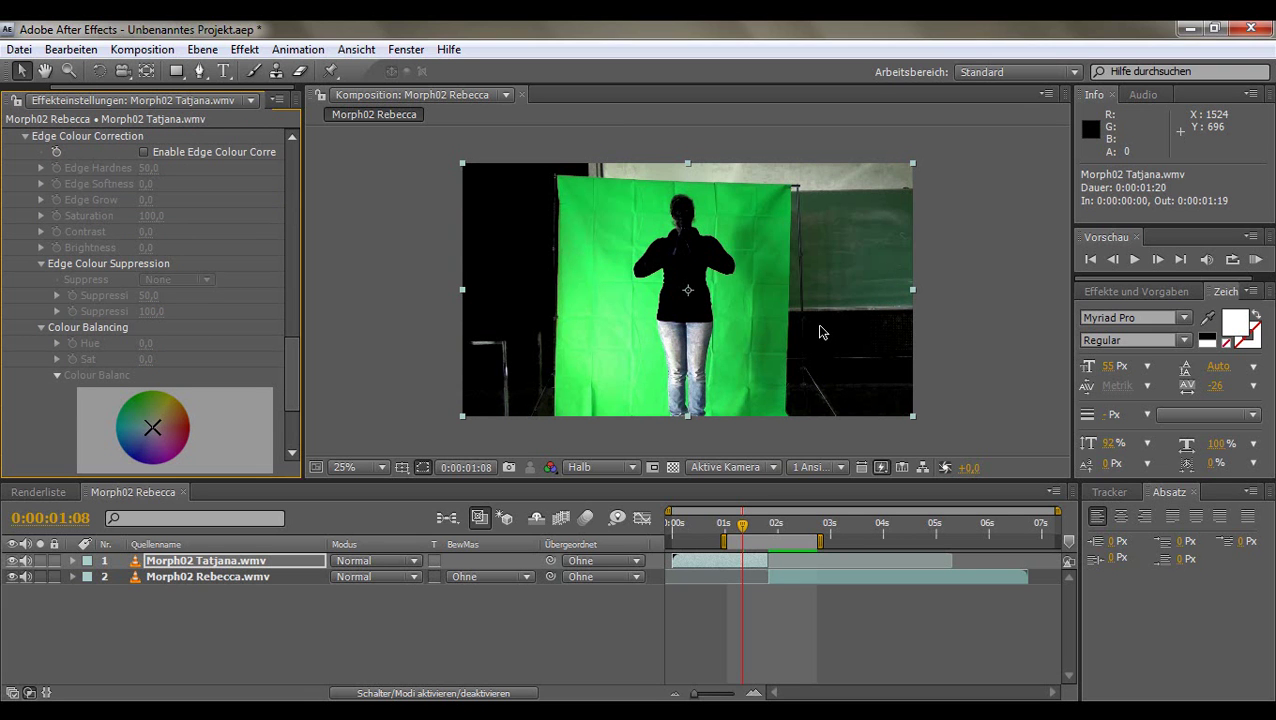
pyautogui.hotkey('ctrl', 'z')
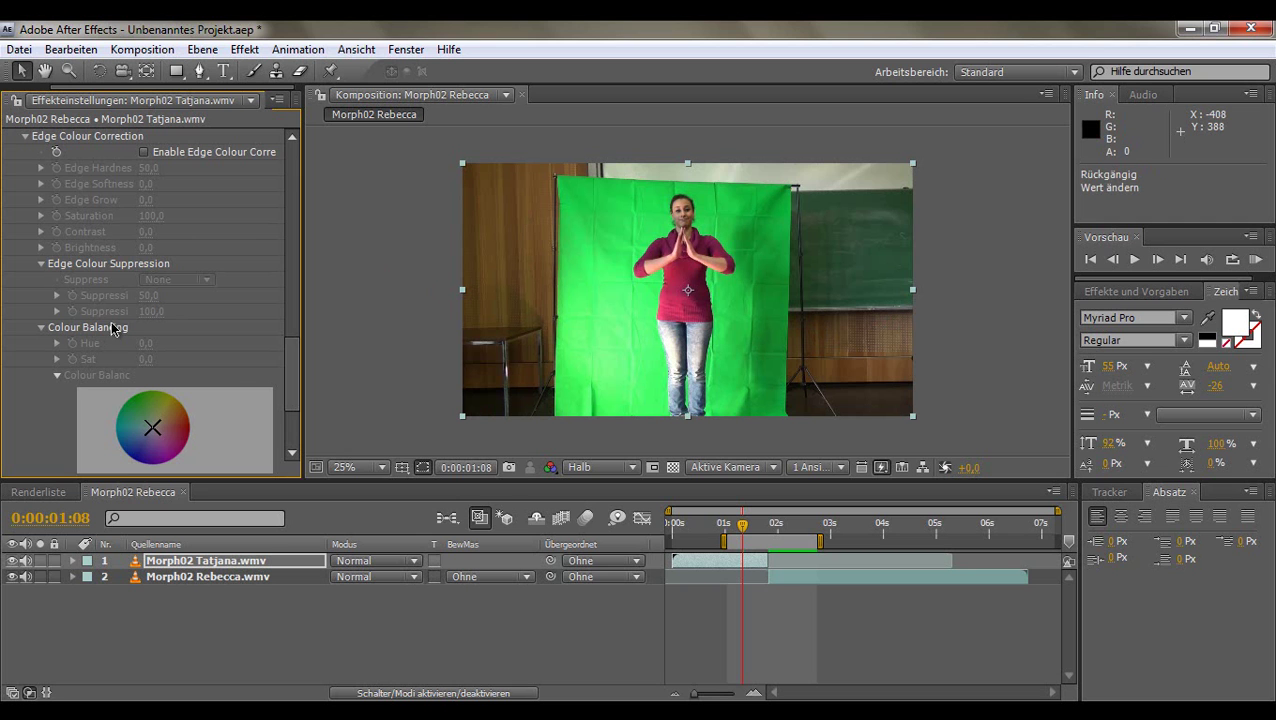
# - Sample the green backdrop as Keylight's Screen Colour so it keys to black
pyautogui.moveTo(293, 366); pyautogui.dragTo(298, 157)
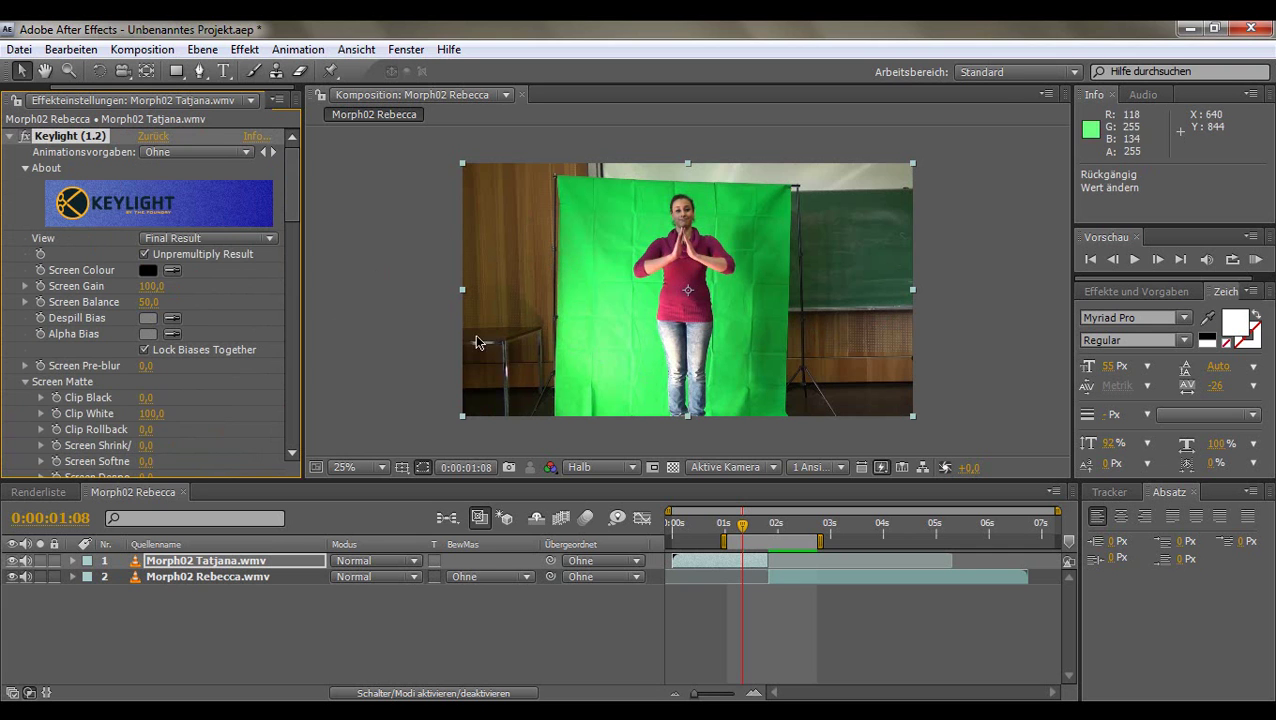
pyautogui.click(173, 270)
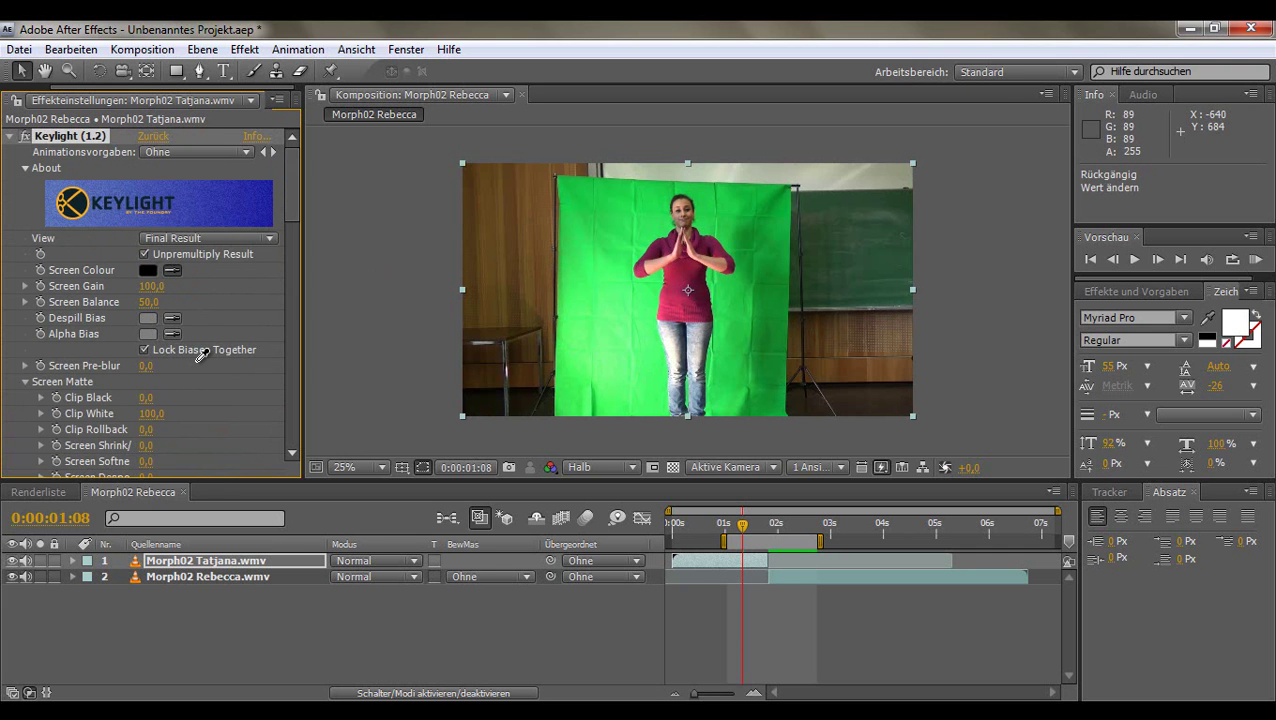
pyautogui.click(626, 269)
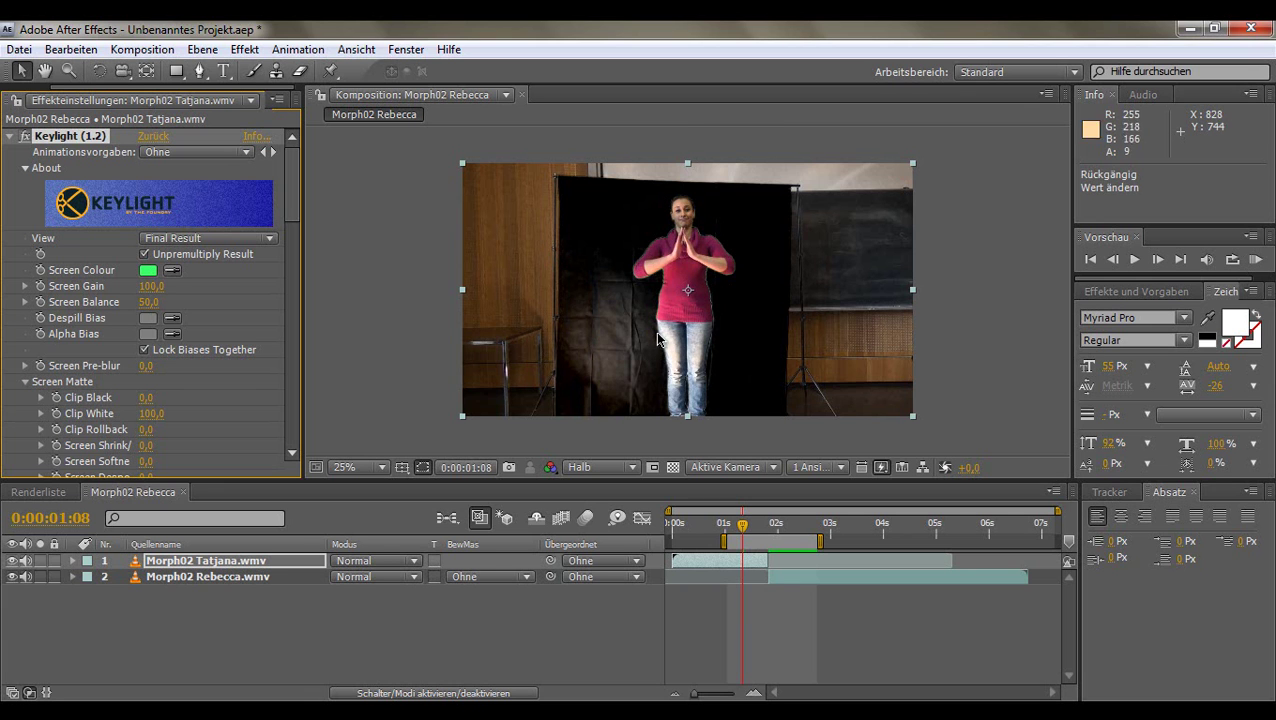
# - Set Keylight Screen Balance to 50,0 on Tatjana's layer, leaving Screen Pre-blur at 0,0
pyautogui.press('.')
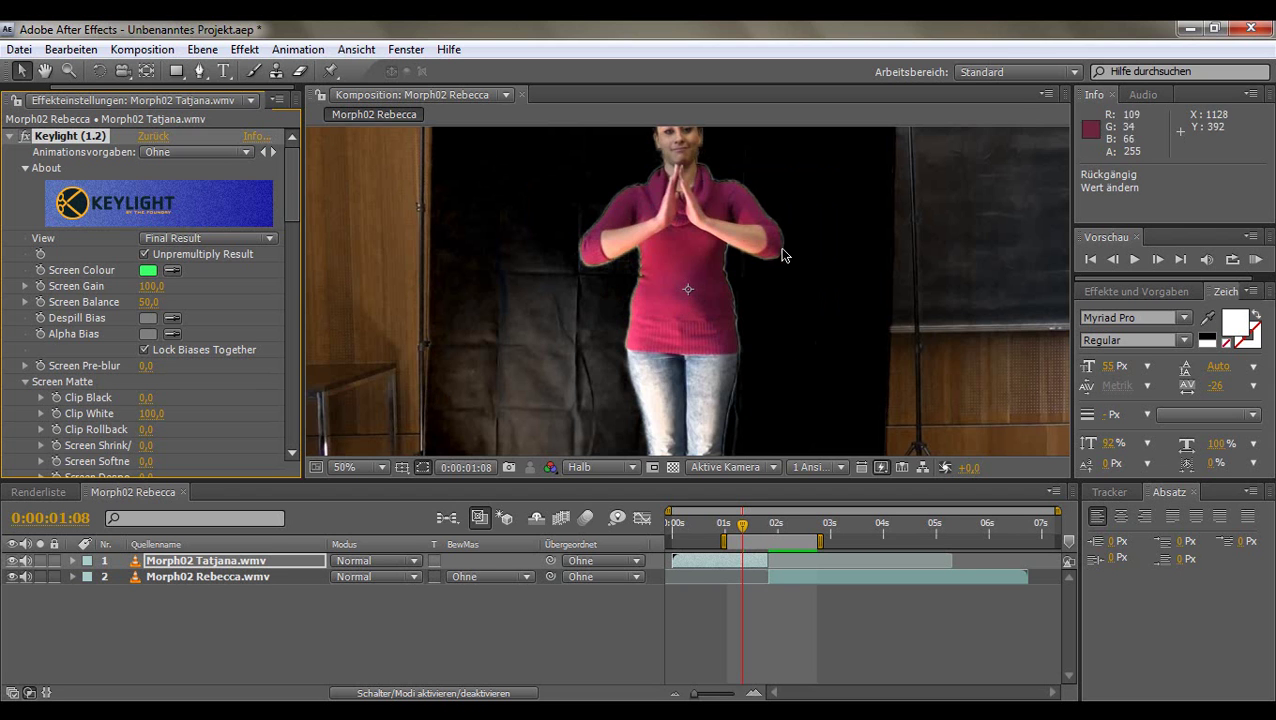
pyautogui.press(',')
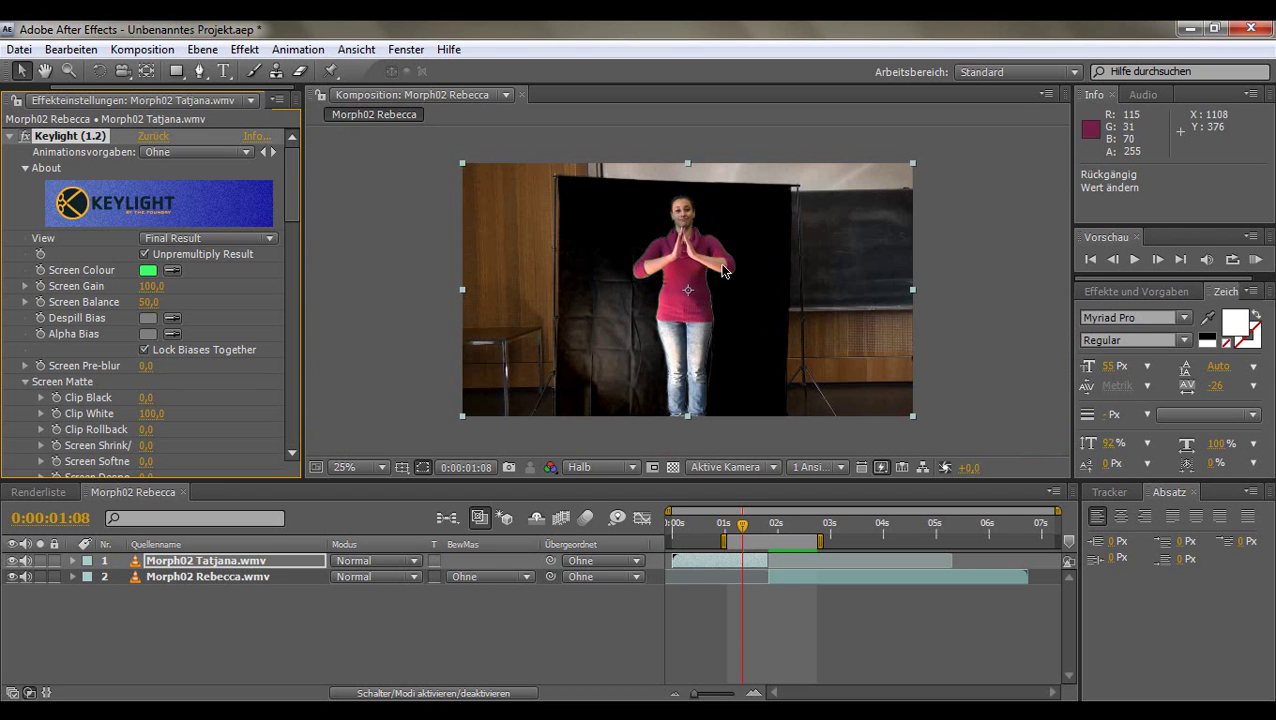
pyautogui.press('.')
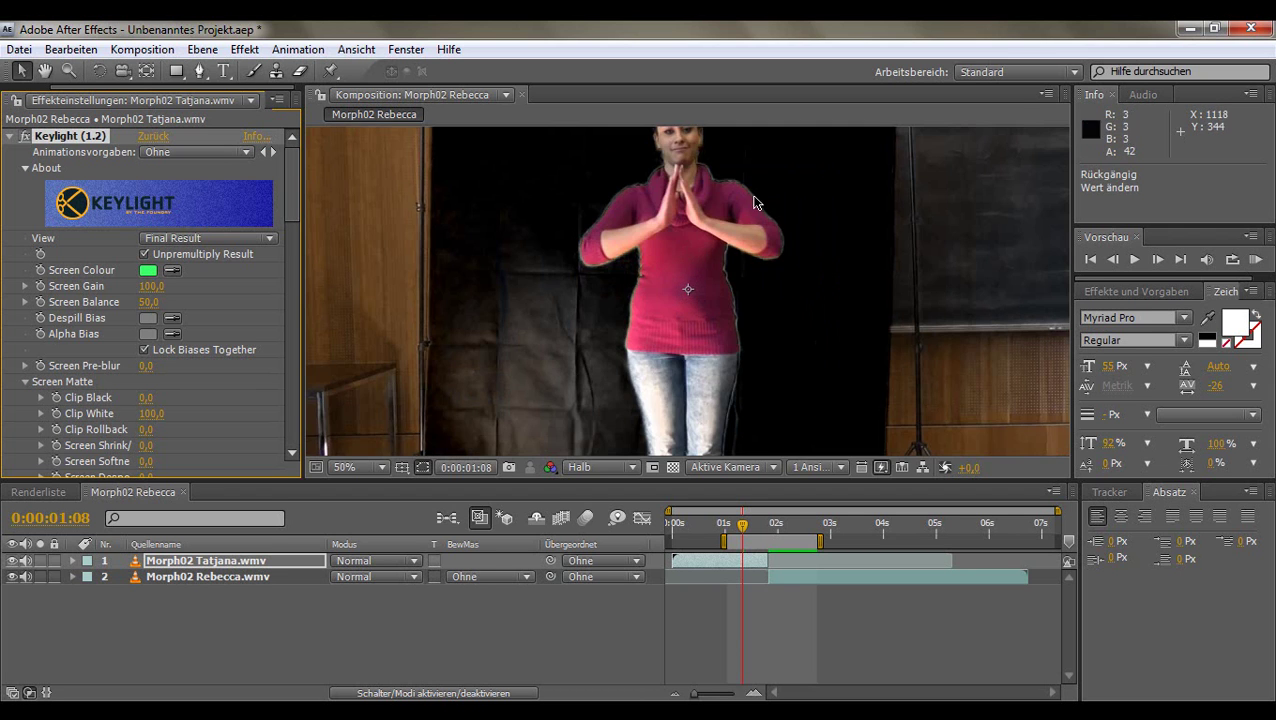
pyautogui.press('.')
pyautogui.press(',')
pyautogui.press(',')
pyautogui.press(',')
pyautogui.press('.')
pyautogui.press('.')
pyautogui.press(',')
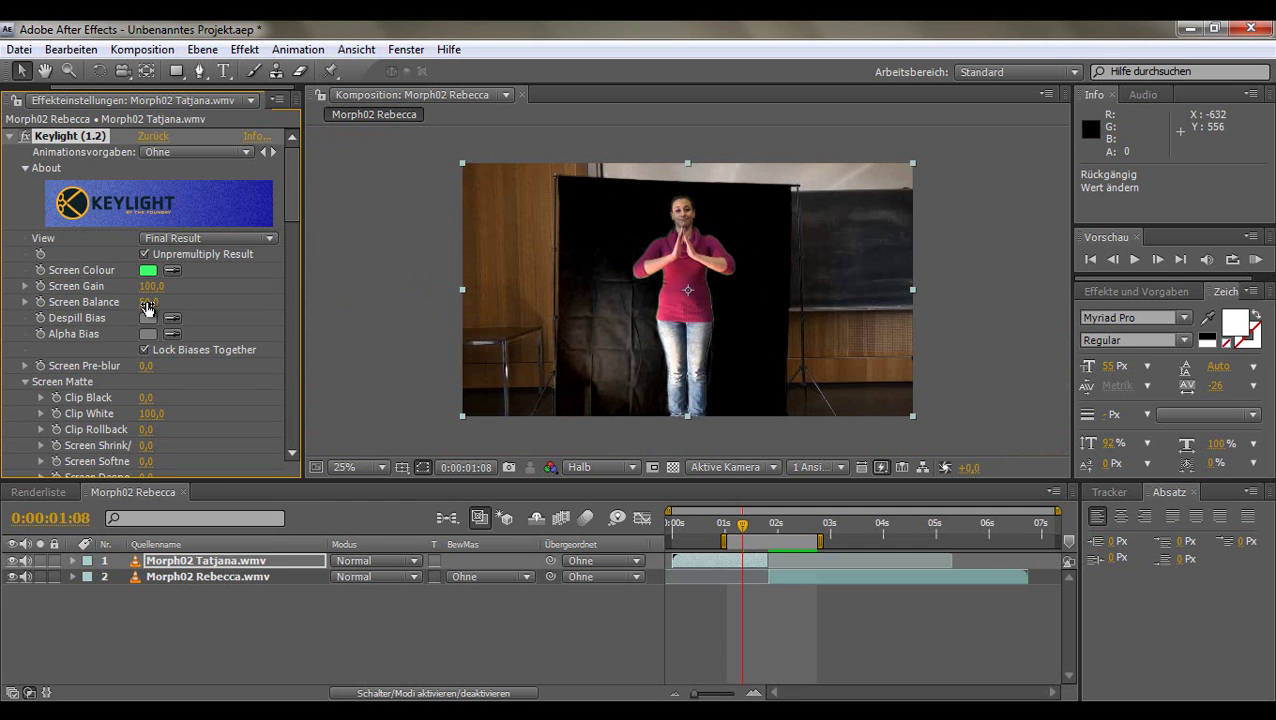
pyautogui.click(147, 302)
pyautogui.press('Return')
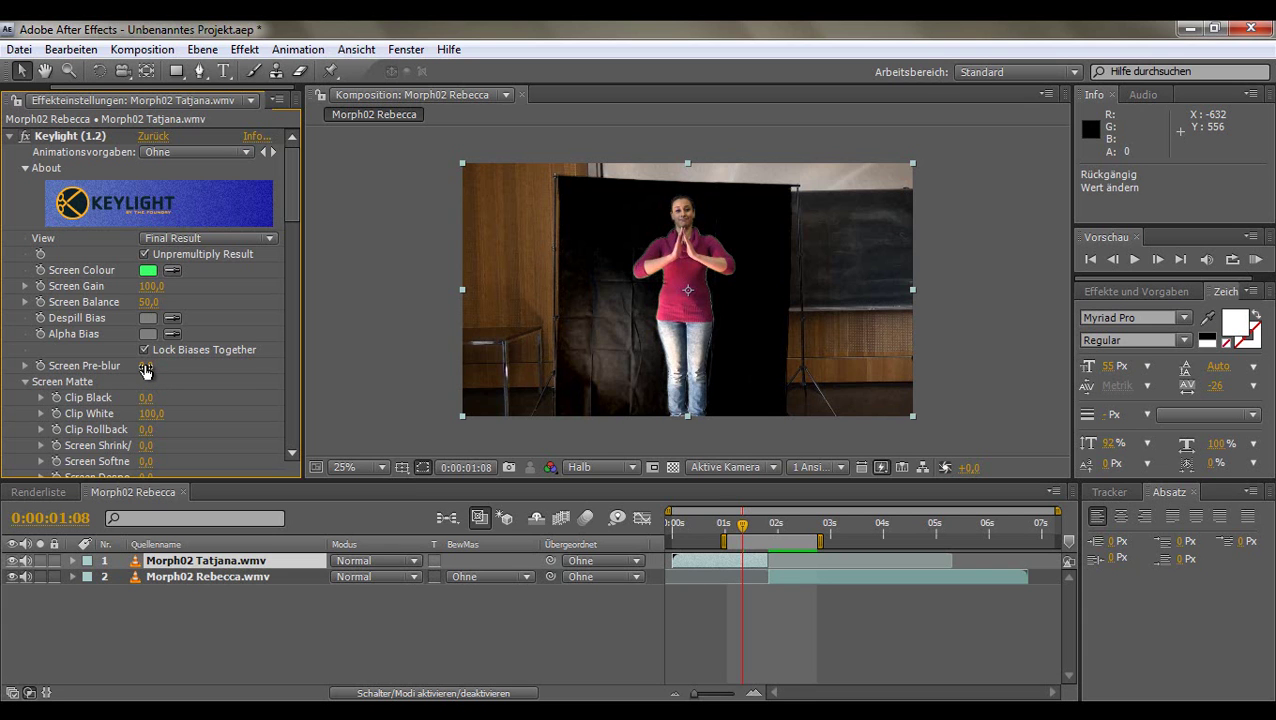
pyautogui.click(145, 367)
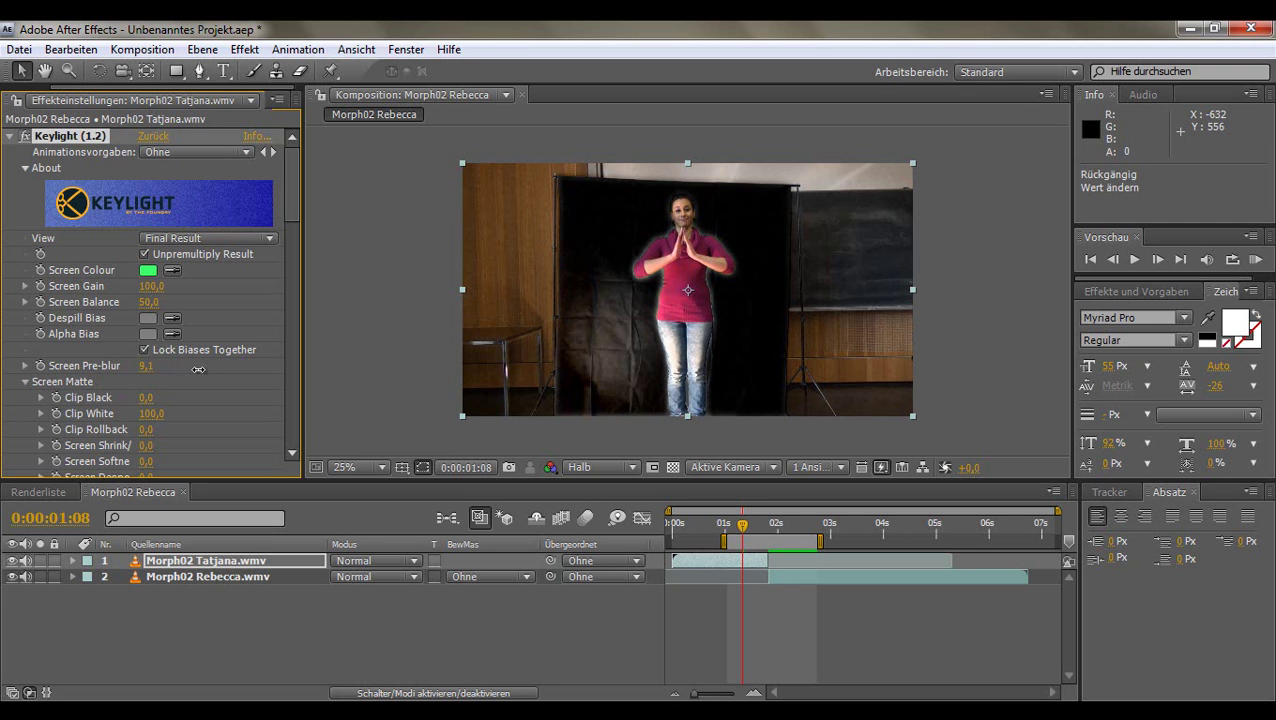
pyautogui.click(146, 366)
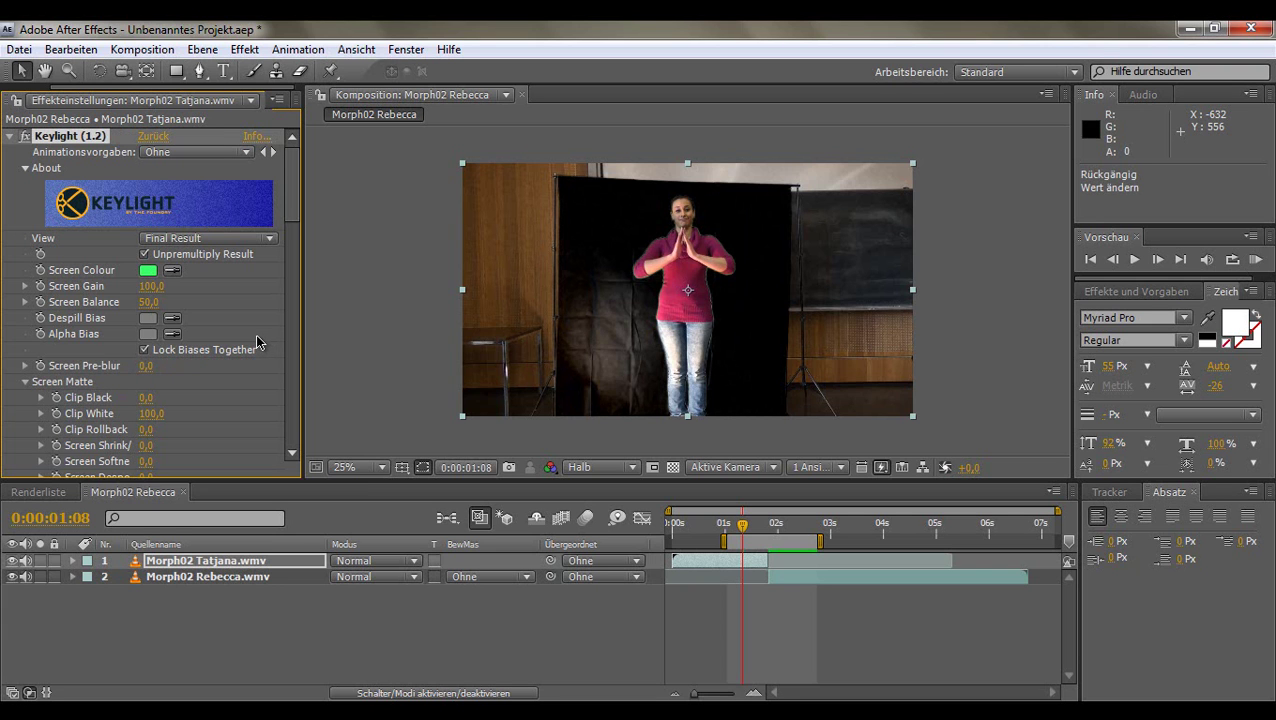
# - Uncheck Unpremultiply Result and raise Screen Gain to 121,0 on Tatjana's Keylight
pyautogui.click(147, 367)
pyautogui.click(145, 255)
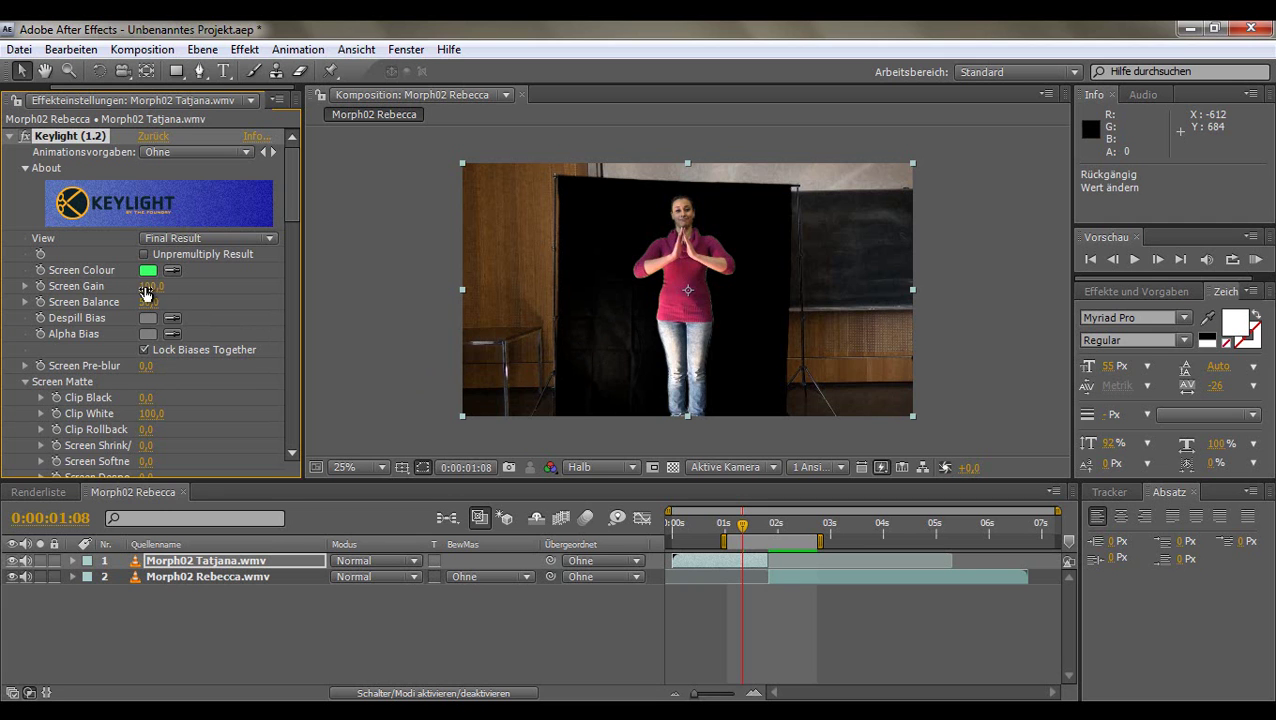
pyautogui.moveTo(147, 286); pyautogui.dragTo(158, 286)
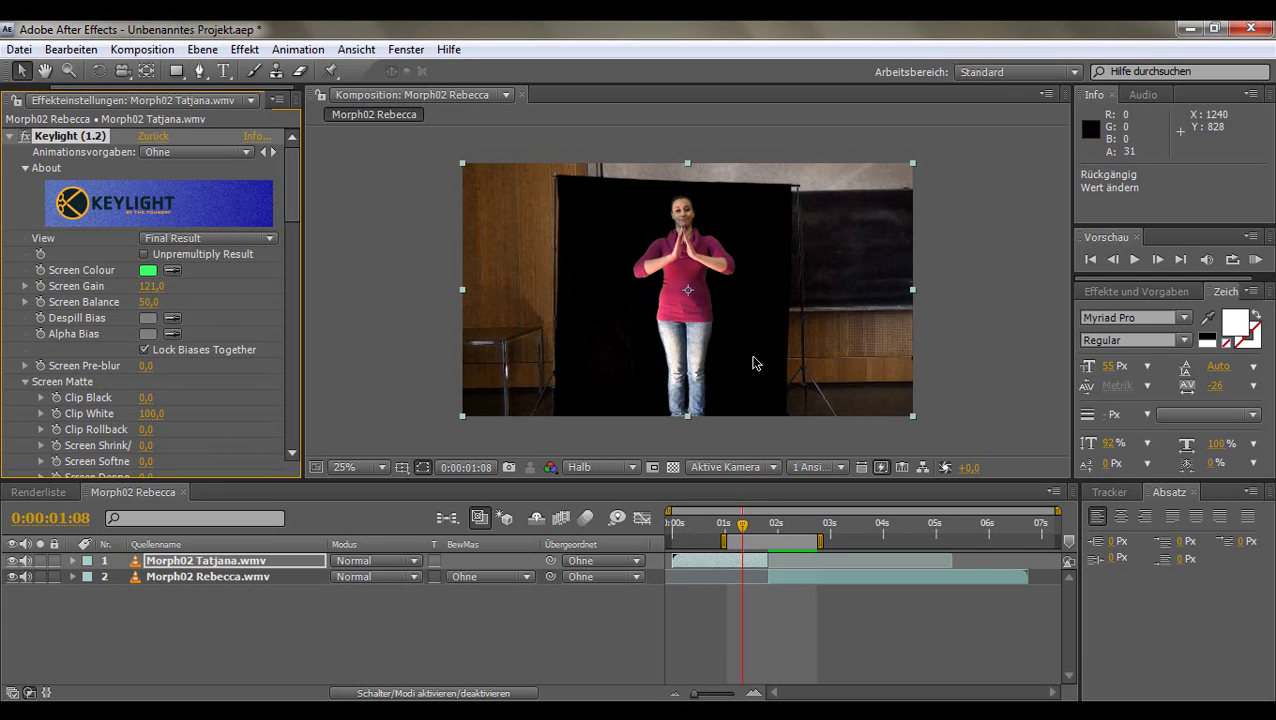
# - Jump to 0:00:02:10 and select the Morph02 Rebecca.wmv layer
pyautogui.click(799, 535)
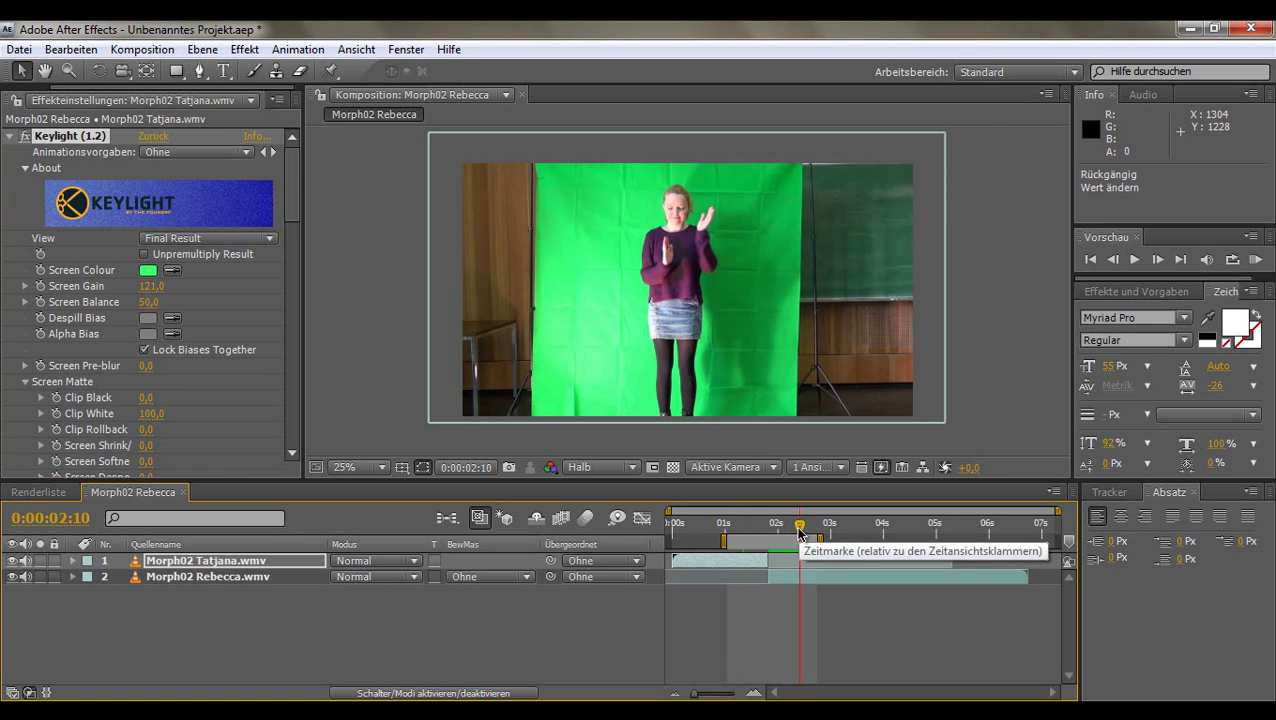
pyautogui.click(214, 577)
pyautogui.click(226, 563)
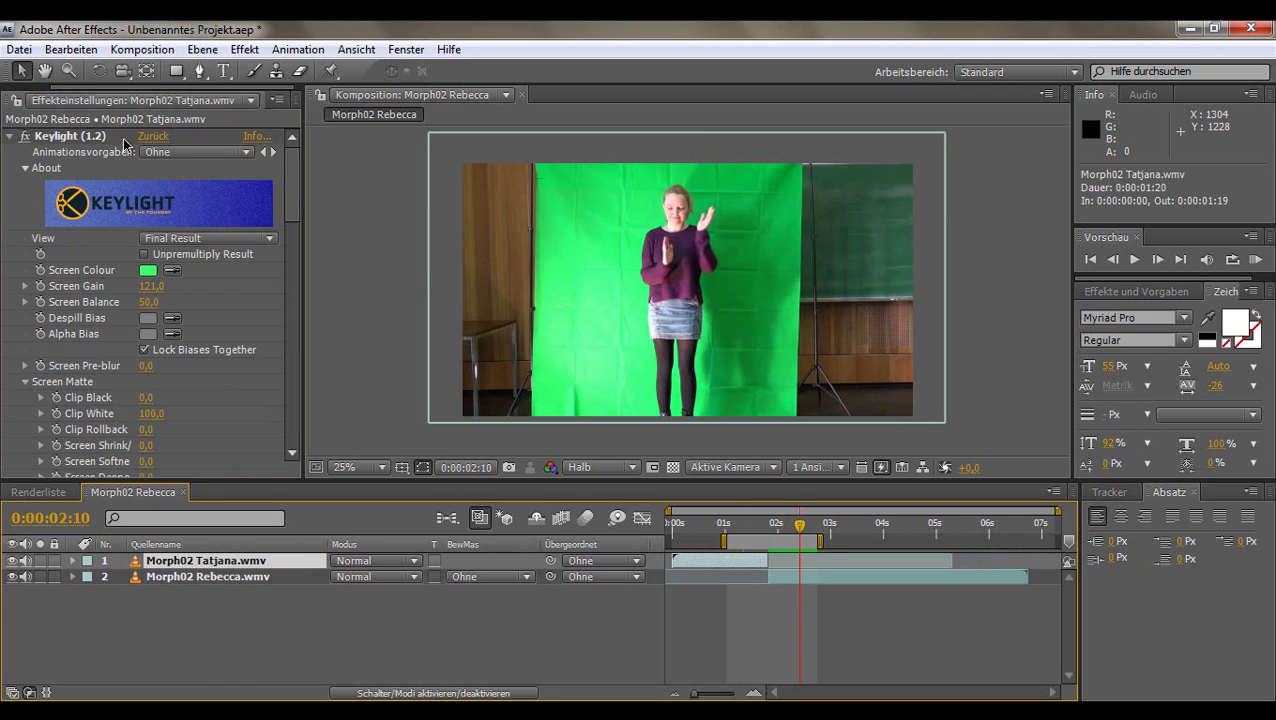
pyautogui.click(210, 578)
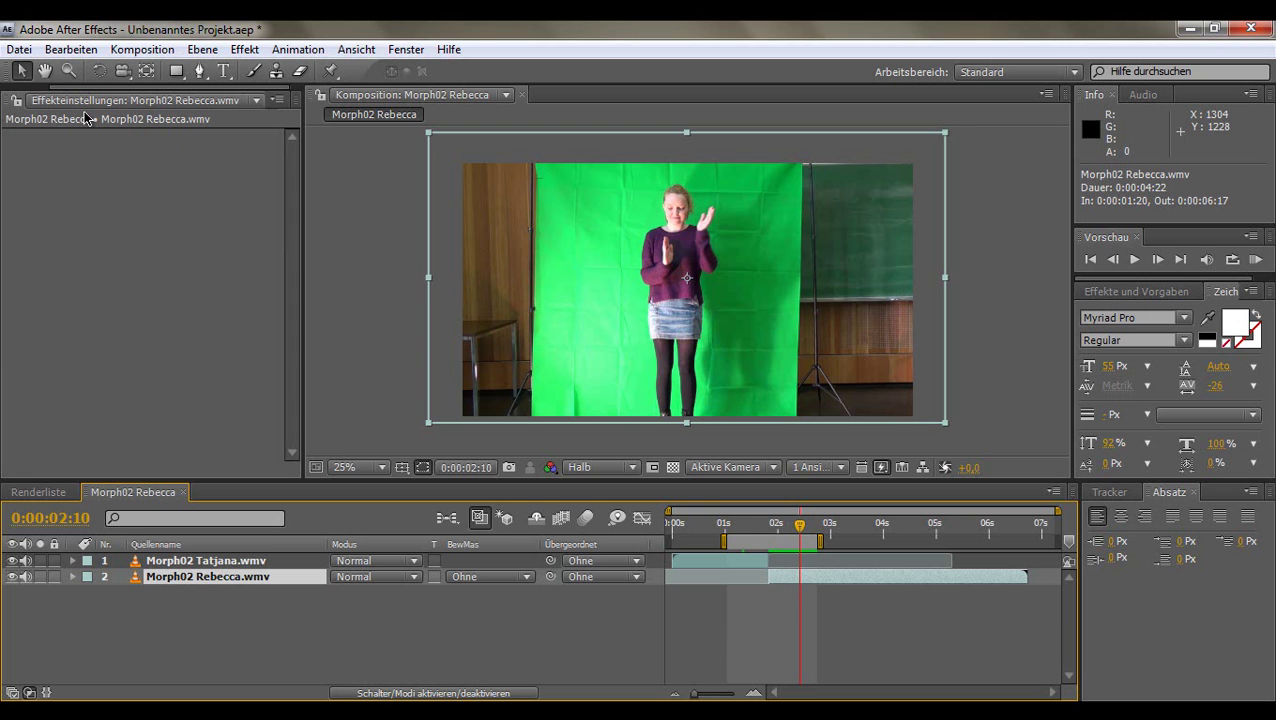
# - Add Keylight (1.2) from Effekt > Keying to the Rebecca layer
pyautogui.rightClick(170, 581)
pyautogui.moveTo(240, 330)
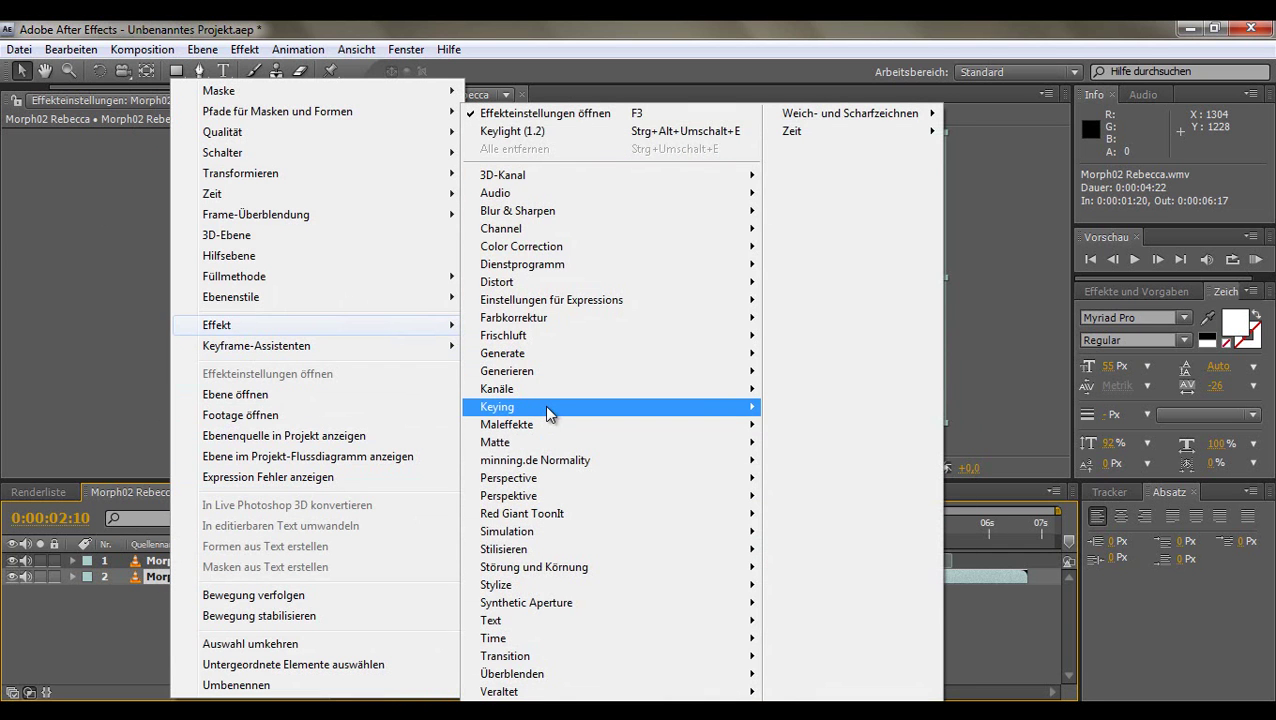
pyautogui.moveTo(544, 406)
pyautogui.click(815, 574)
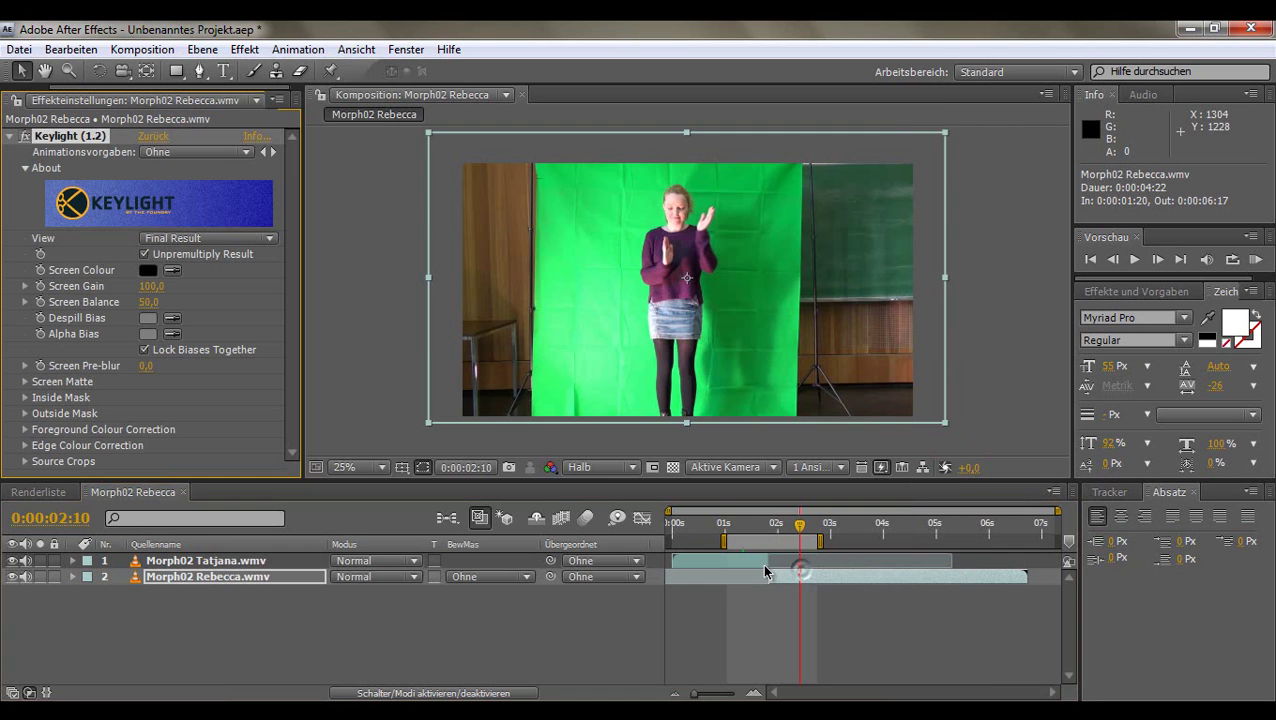
# - Sample Rebecca's green backdrop, uncheck Unpremultiply Result and set Screen Gain to 117
pyautogui.click(172, 270)
pyautogui.click(628, 271)
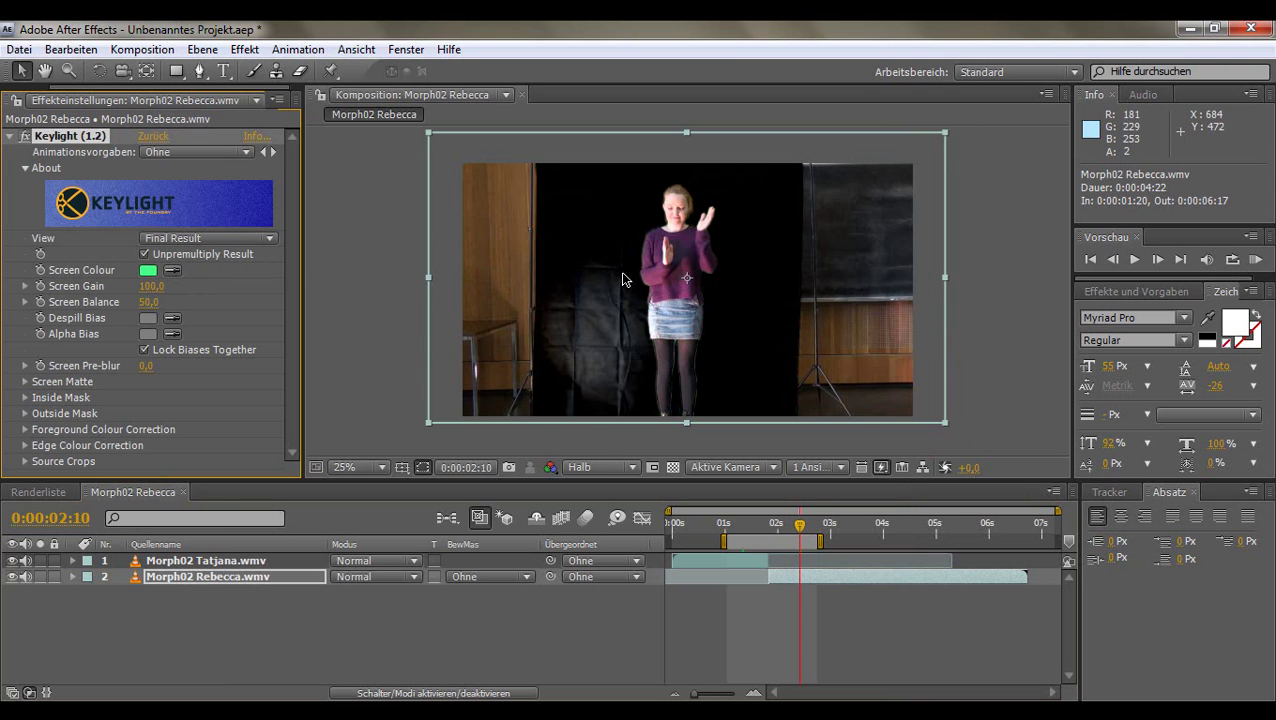
pyautogui.click(144, 254)
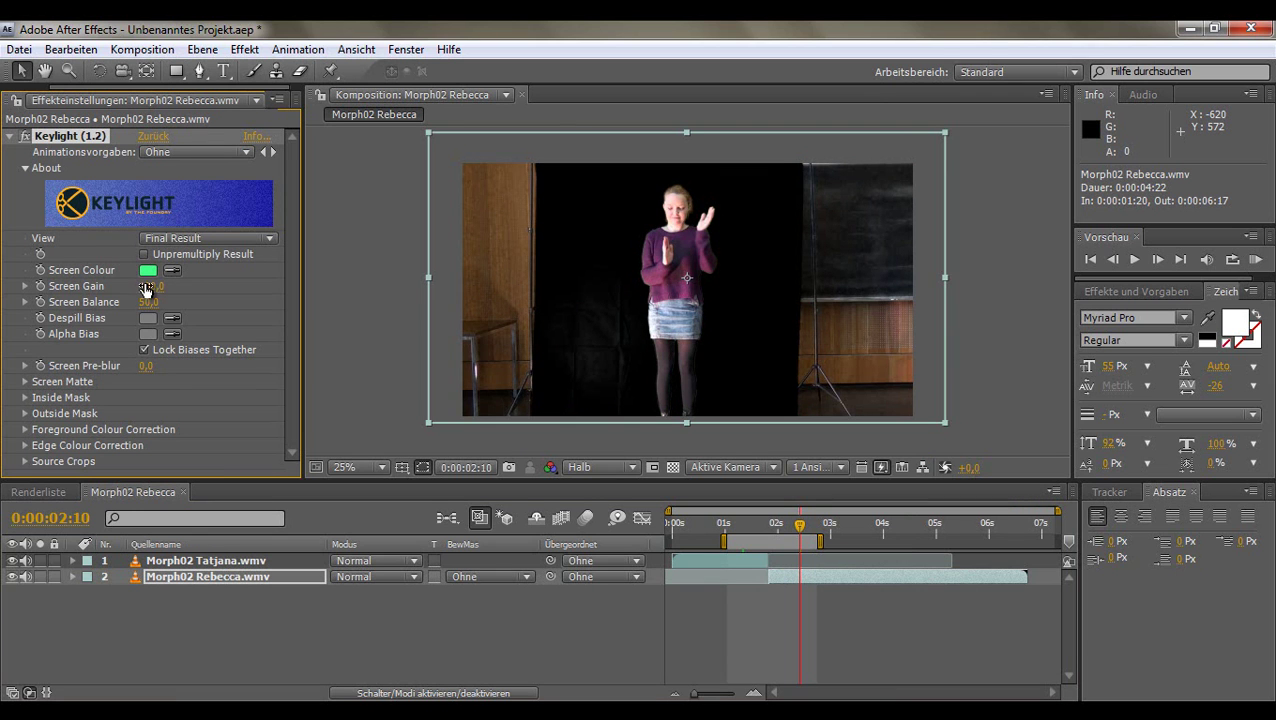
pyautogui.moveTo(155, 286); pyautogui.dragTo(170, 287)
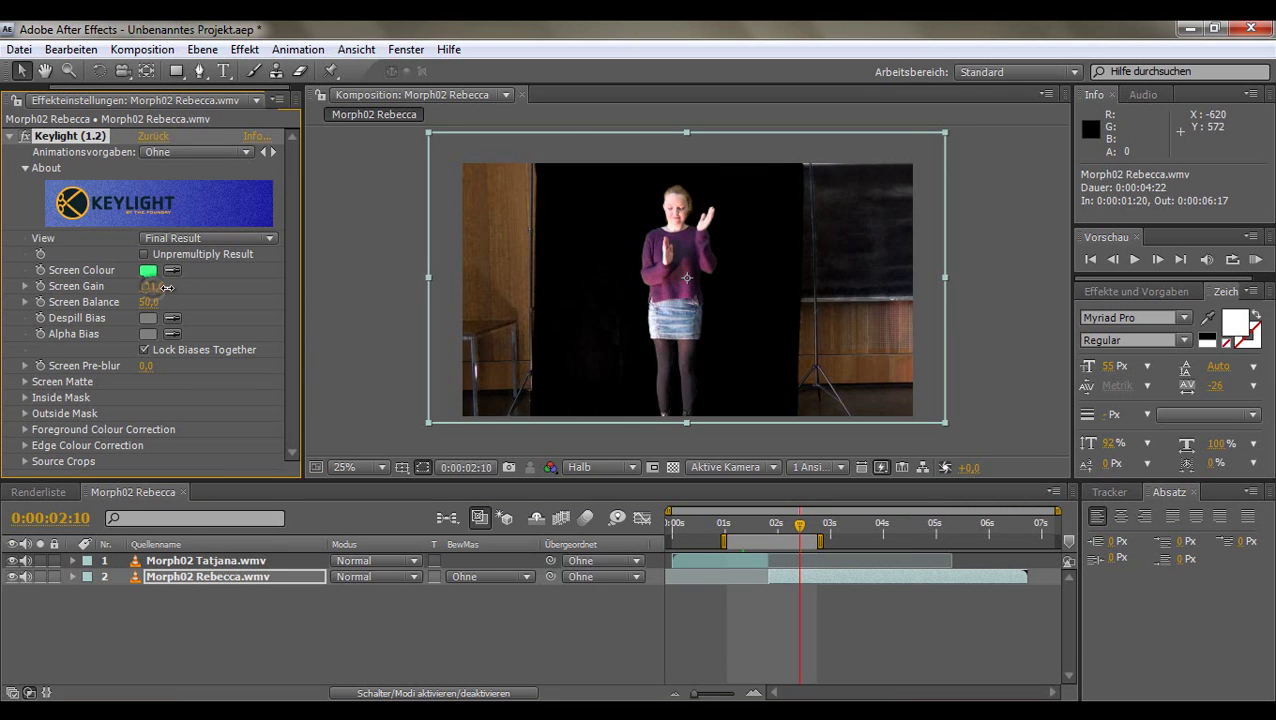
pyautogui.click(346, 316)
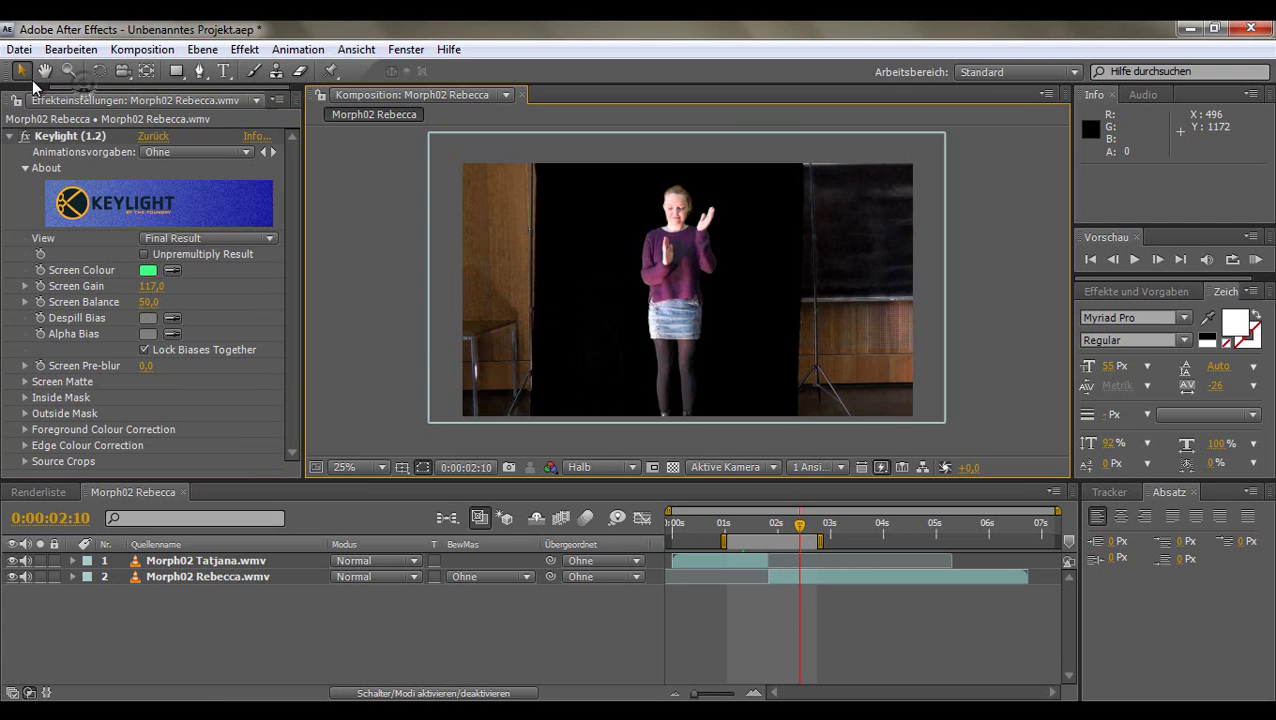
# - Show the Projekt panel and select the 1200 × 900 still Buehne_von_hinten.jpg
pyautogui.moveTo(66, 86); pyautogui.dragTo(3, 93)
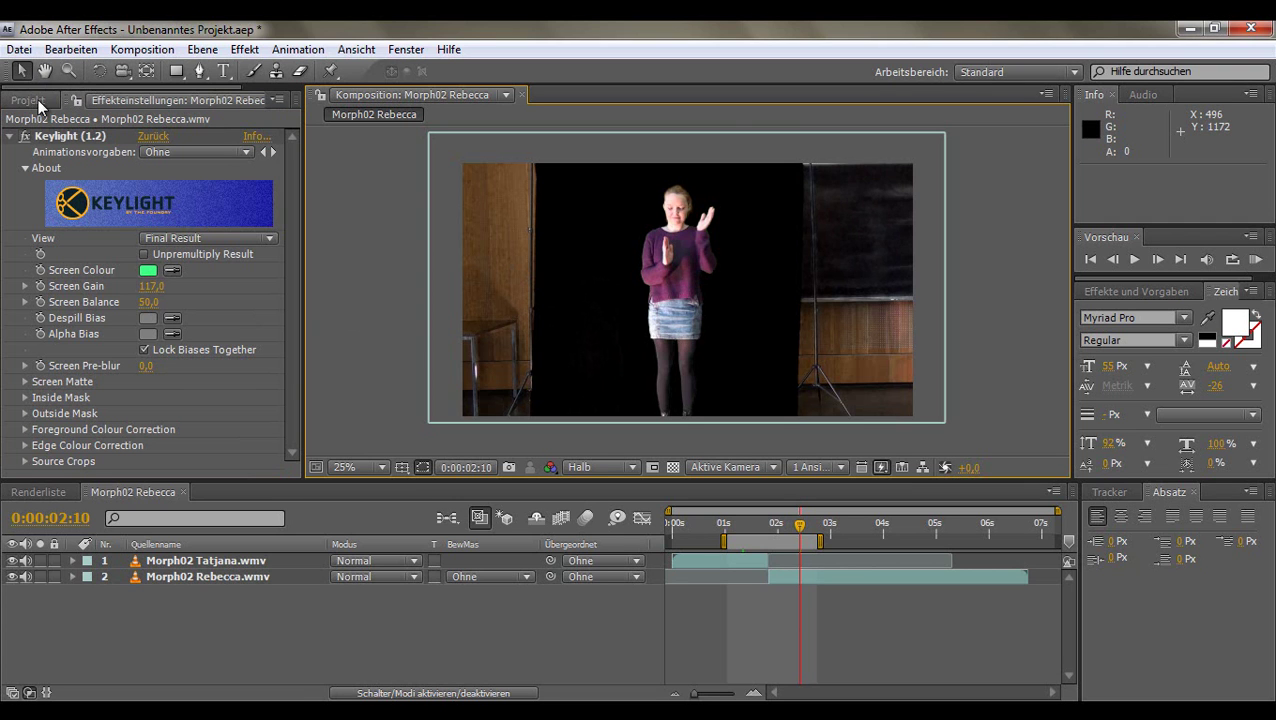
pyautogui.click(38, 100)
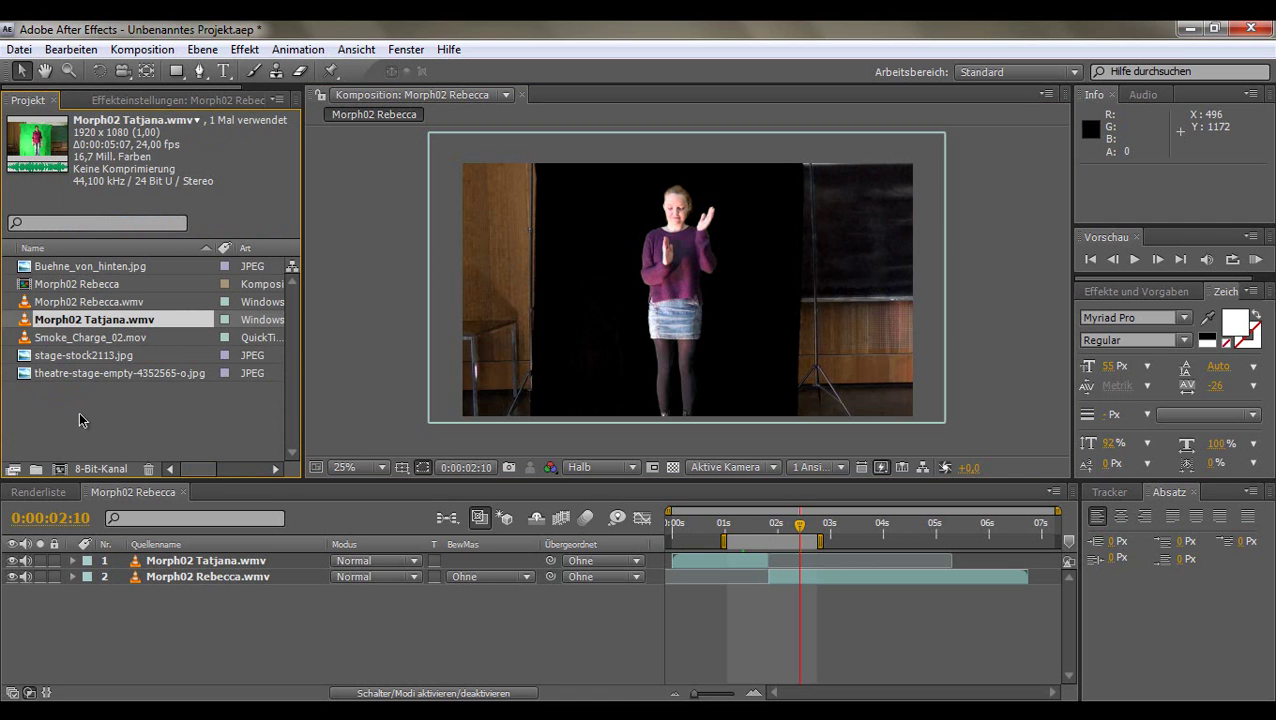
pyautogui.click(29, 271)
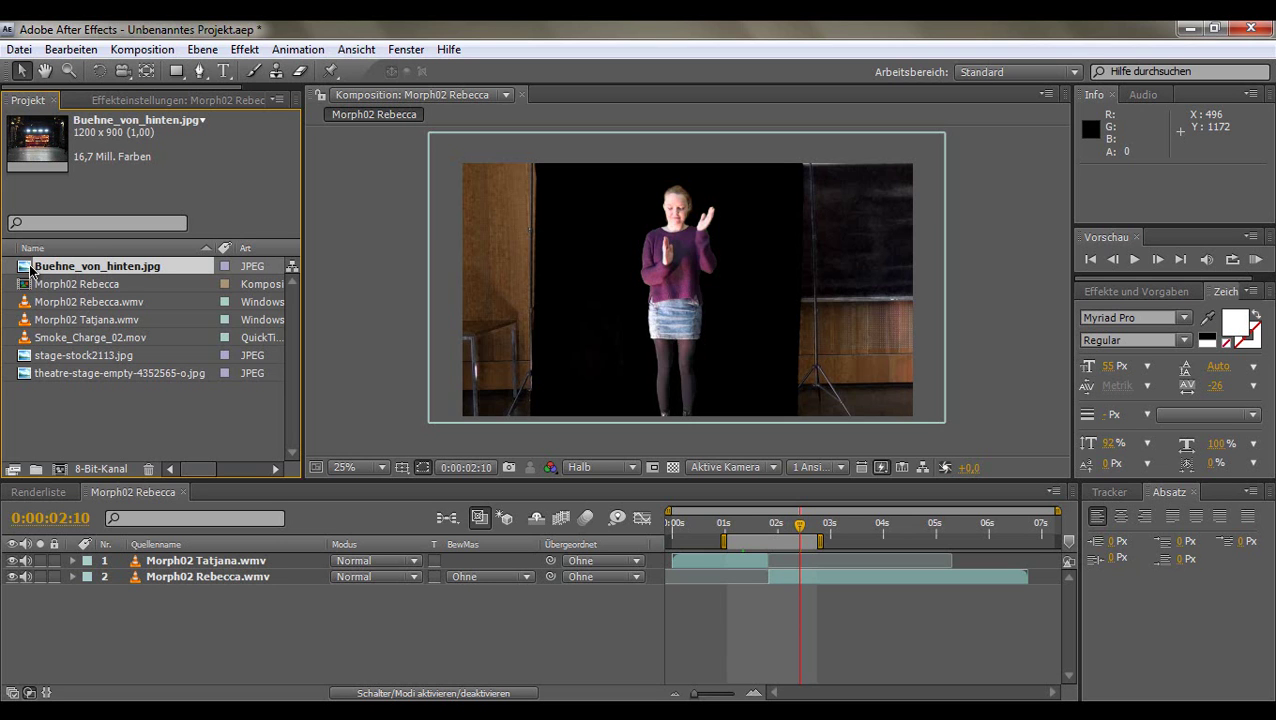
# - Place Buehne_von_hinten.jpg in the comp, scale it up to cover the frame, and move it below both dancers
pyautogui.moveTo(27, 268); pyautogui.dragTo(687, 293)
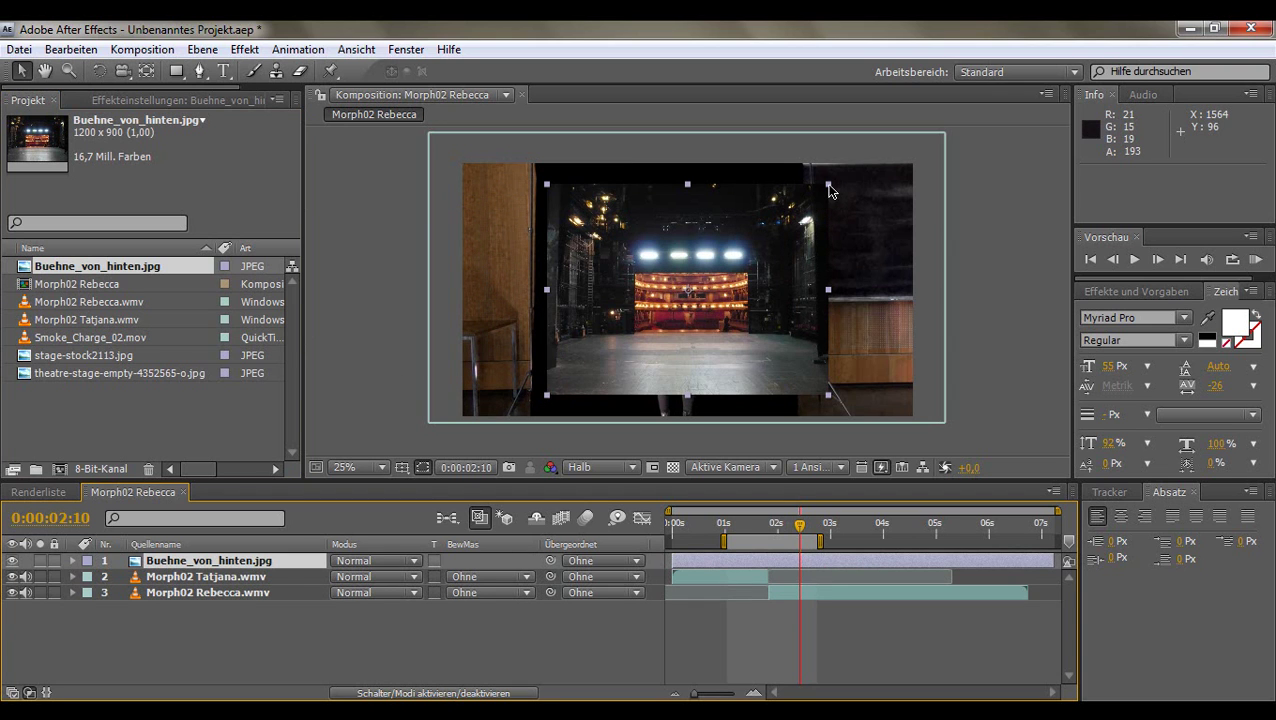
pyautogui.moveTo(828, 184)
pyautogui.mouseDown()
pyautogui.moveTo(888, 170)
pyautogui.moveTo(909, 115)
pyautogui.moveTo(889, 127)
pyautogui.mouseUp()
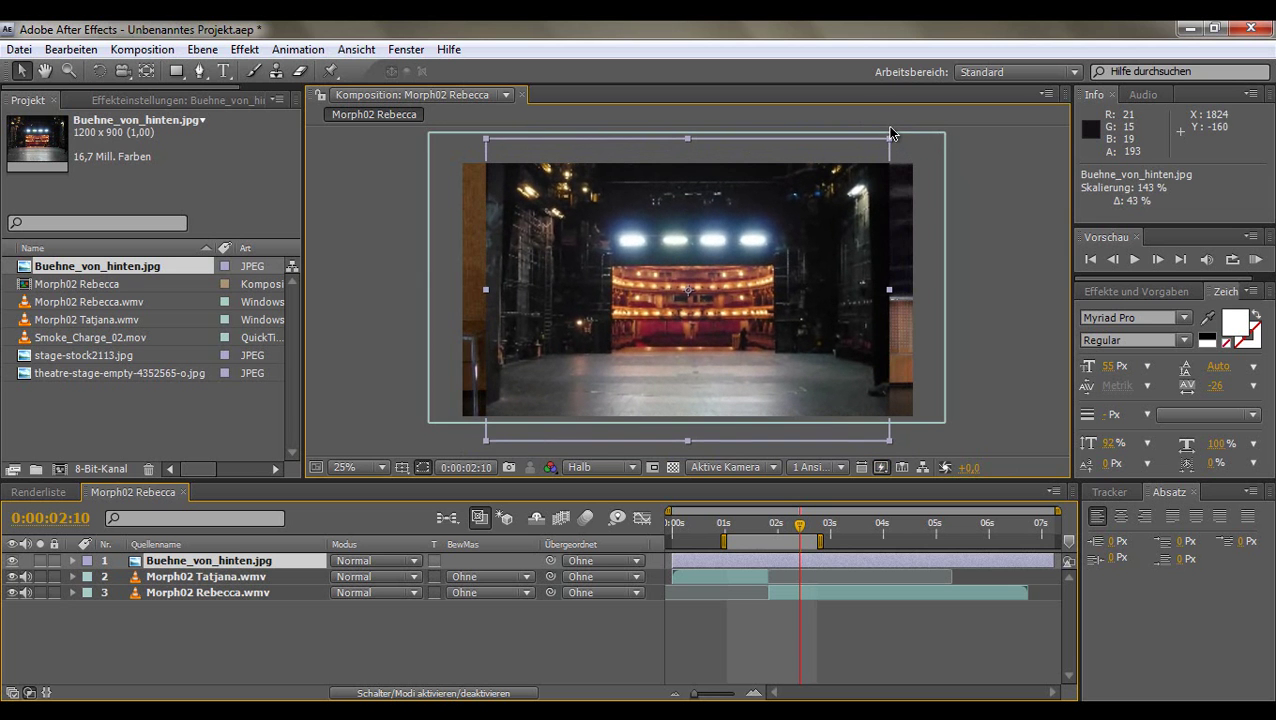
pyautogui.moveTo(890, 289); pyautogui.dragTo(937, 291)
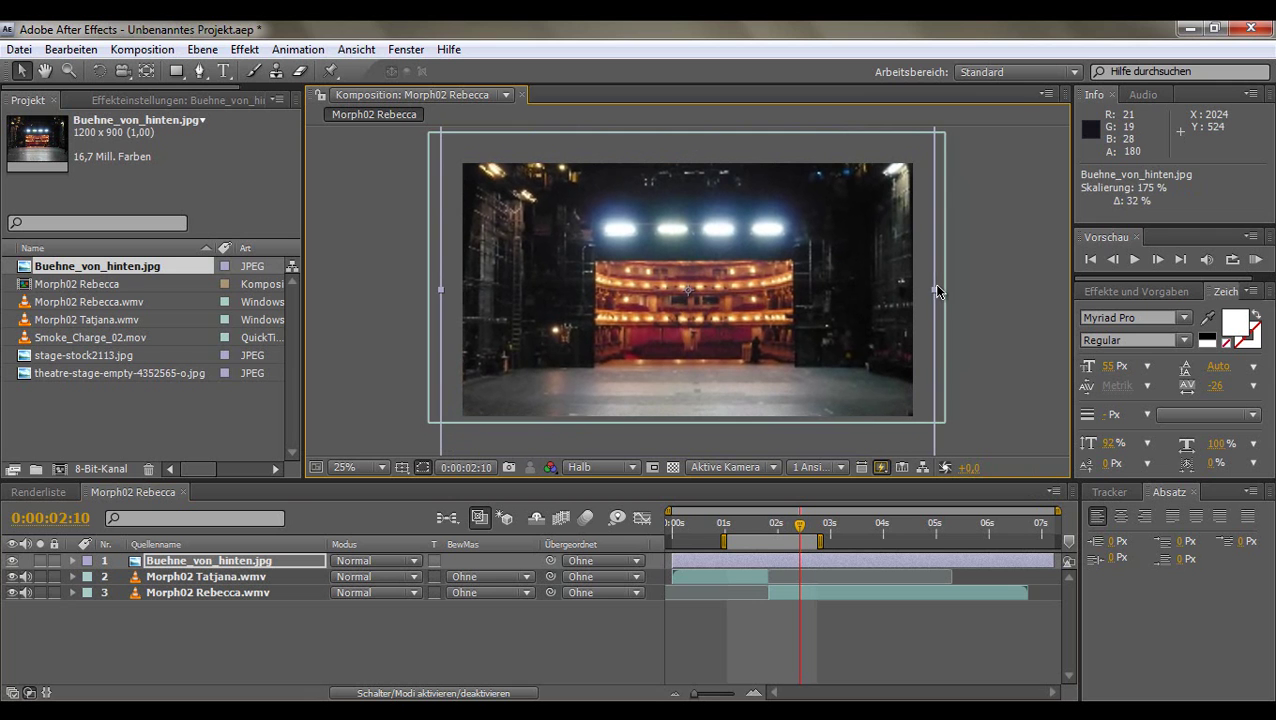
pyautogui.moveTo(924, 315)
pyautogui.mouseDown()
pyautogui.moveTo(927, 332)
pyautogui.moveTo(926, 296)
pyautogui.mouseUp()
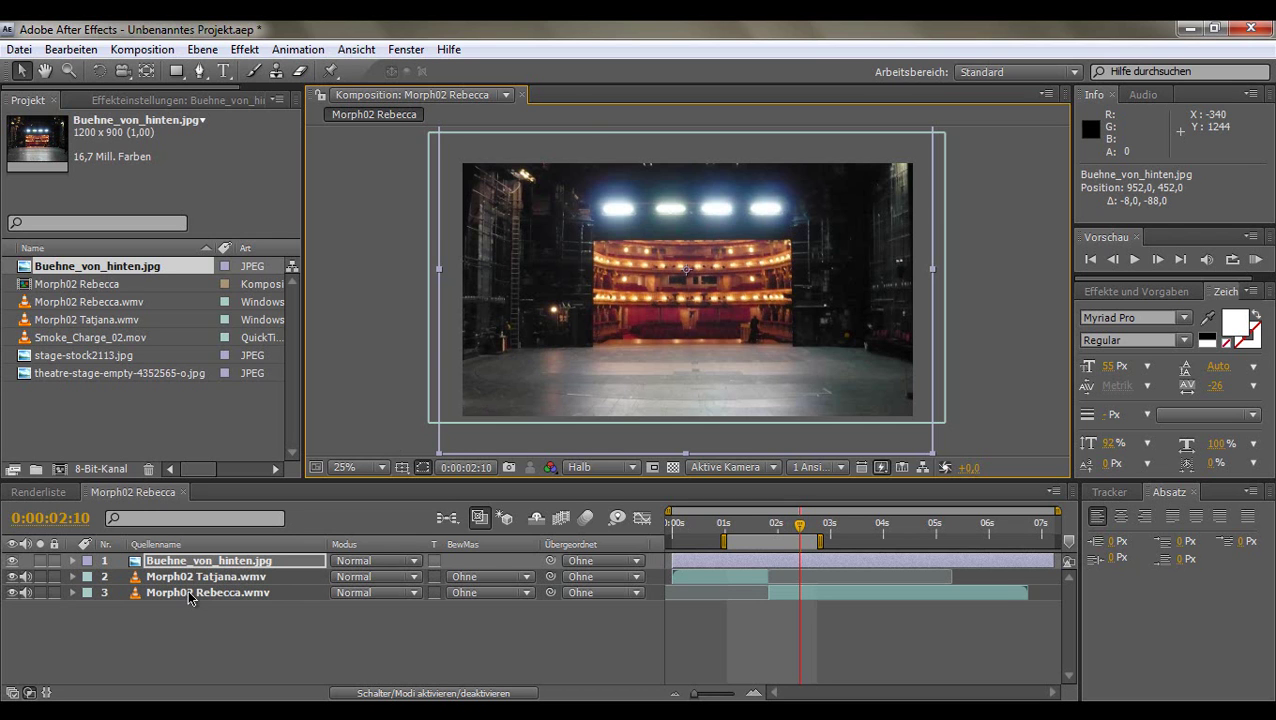
pyautogui.moveTo(155, 566); pyautogui.dragTo(155, 606)
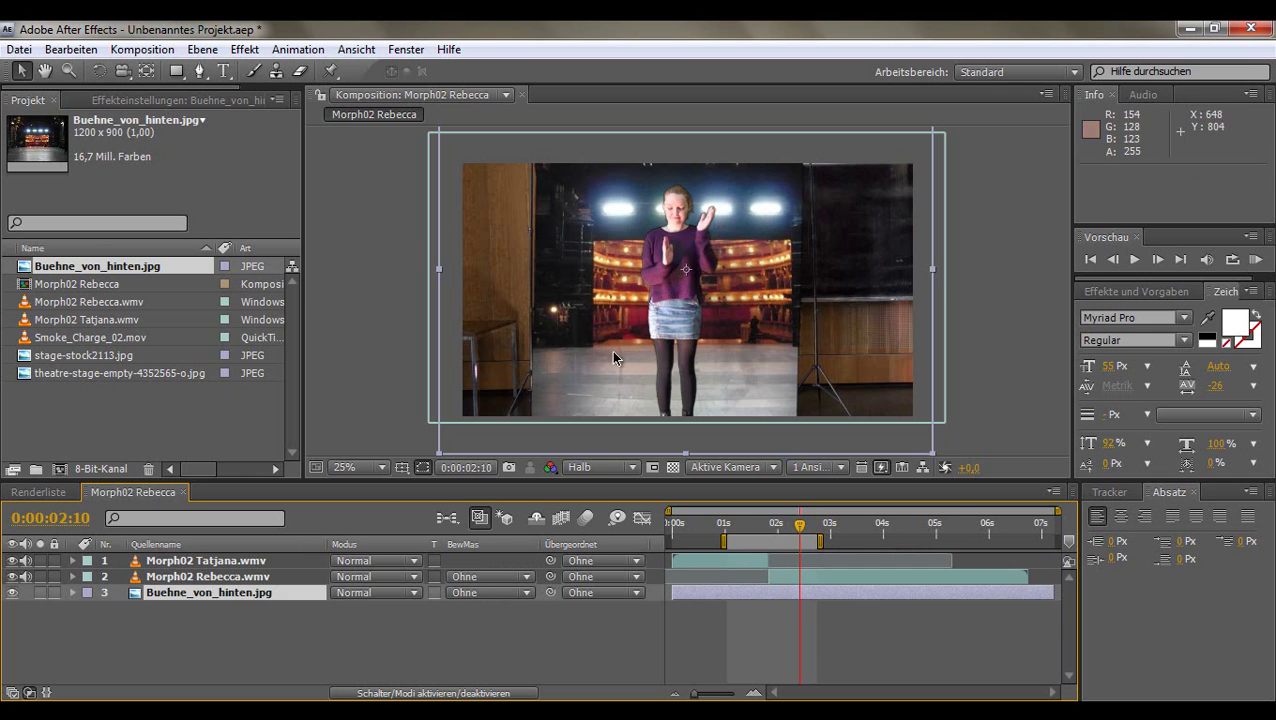
# - Toggle the Buehne_von_hinten.jpg layer's visibility repeatedly to compare Rebecca's key with and without the stage
pyautogui.click(13, 593)
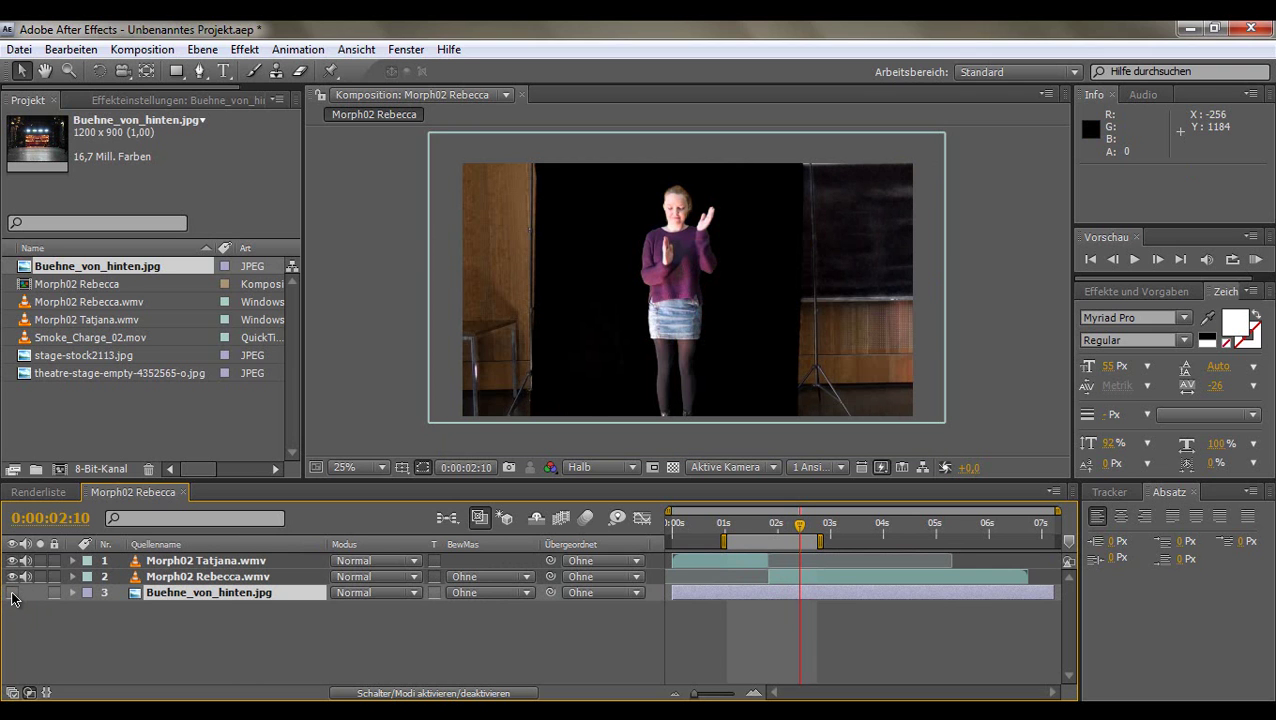
pyautogui.click(13, 593)
pyautogui.click(13, 593)
pyautogui.click(13, 593)
pyautogui.click(13, 593)
pyautogui.click(13, 593)
pyautogui.click(13, 593)
pyautogui.click(13, 593)
# - At 0:00:01:11, toggle the stage layer on and off to check Tatjana's key, ending with it visible
pyautogui.click(750, 530)
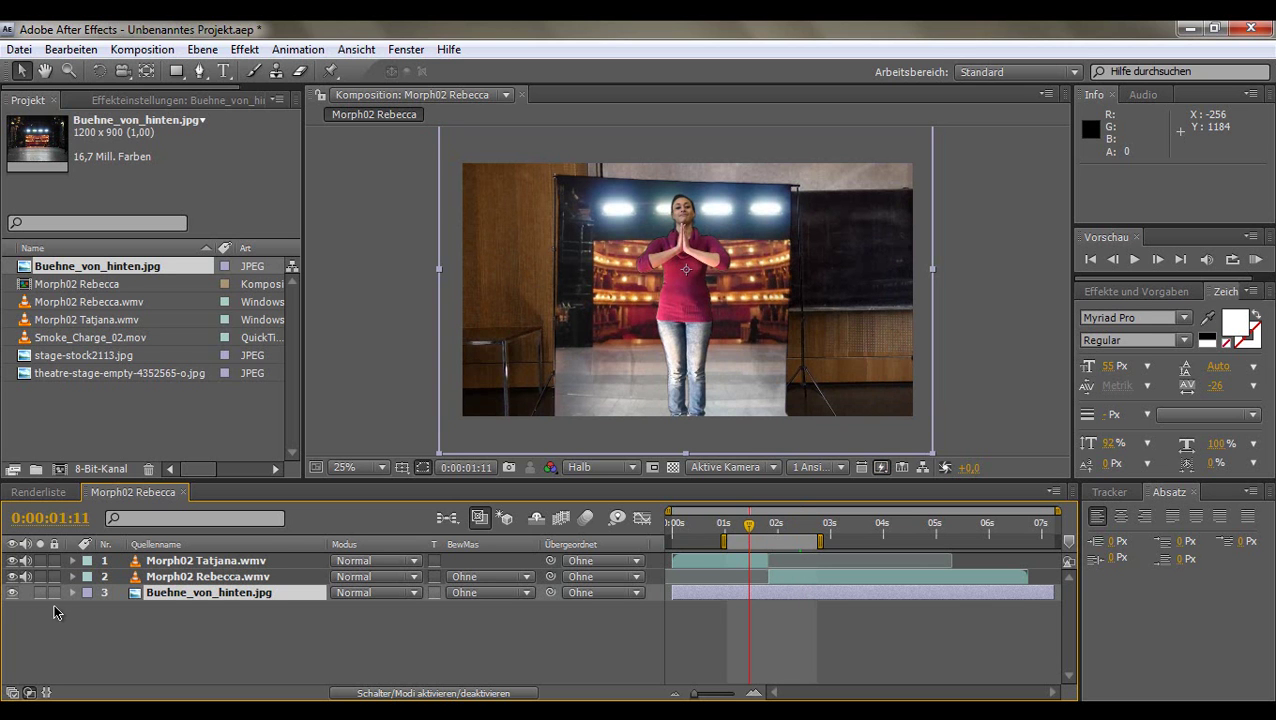
pyautogui.click(13, 593)
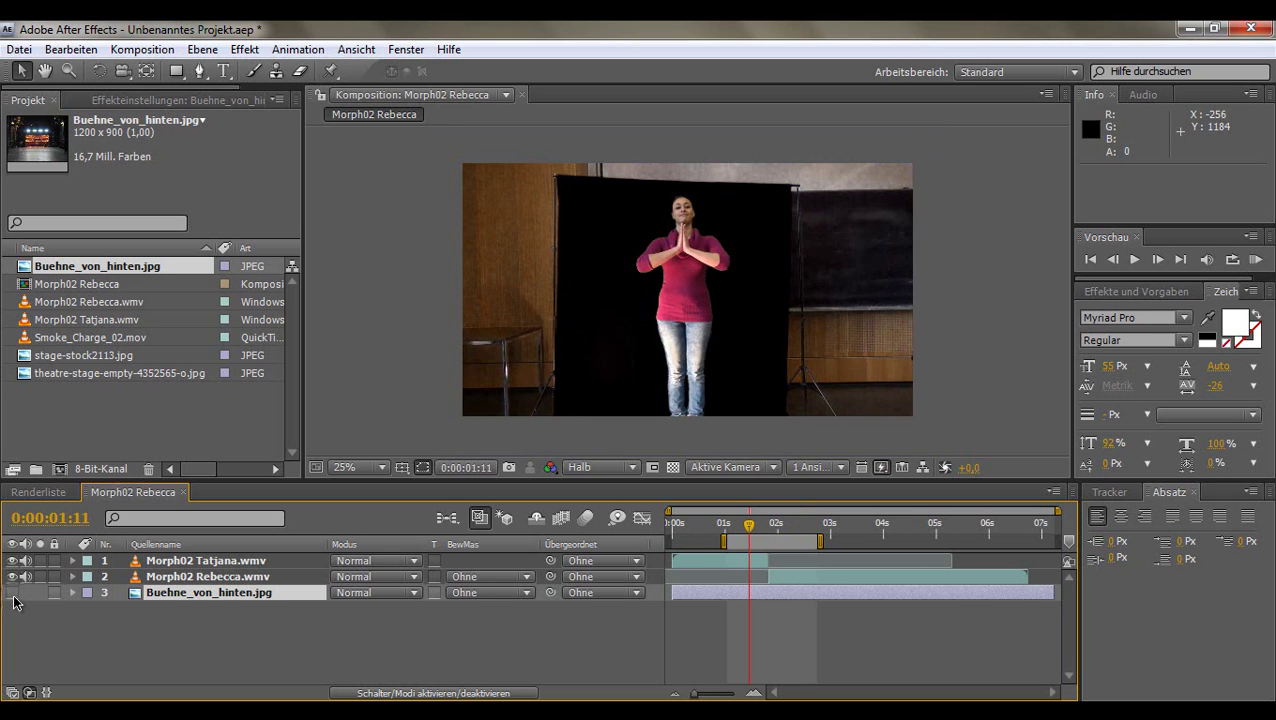
pyautogui.click(13, 597)
pyautogui.click(13, 596)
pyautogui.click(13, 596)
pyautogui.click(13, 596)
pyautogui.click(13, 596)
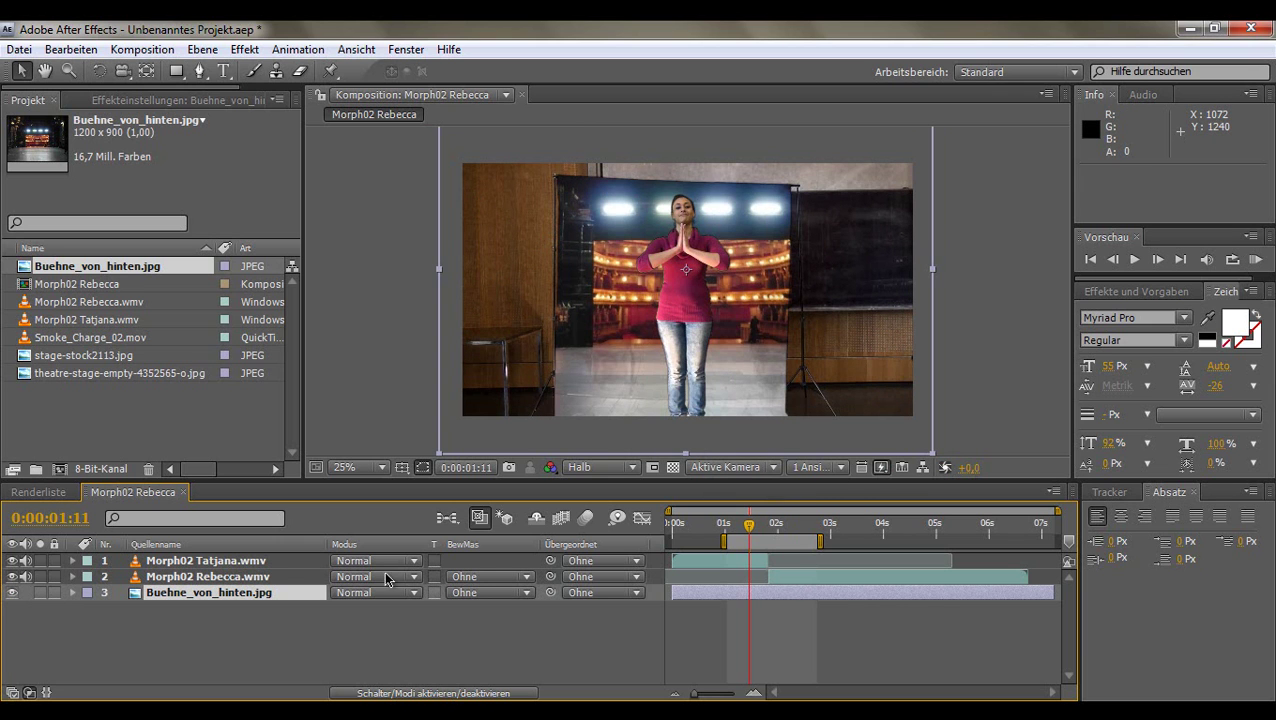
# - Draw a rectangular mask, Maske 1, around Tatjana on her layer
pyautogui.click(182, 562)
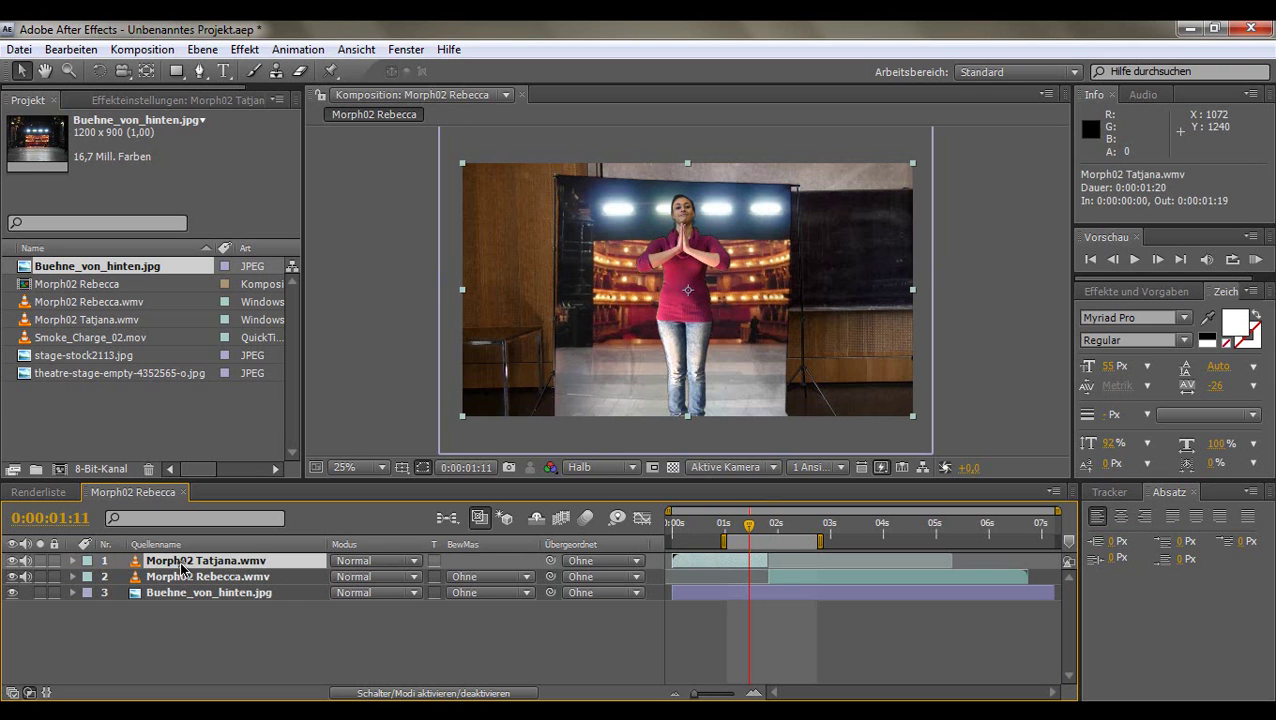
pyautogui.click(177, 72)
pyautogui.click(177, 72)
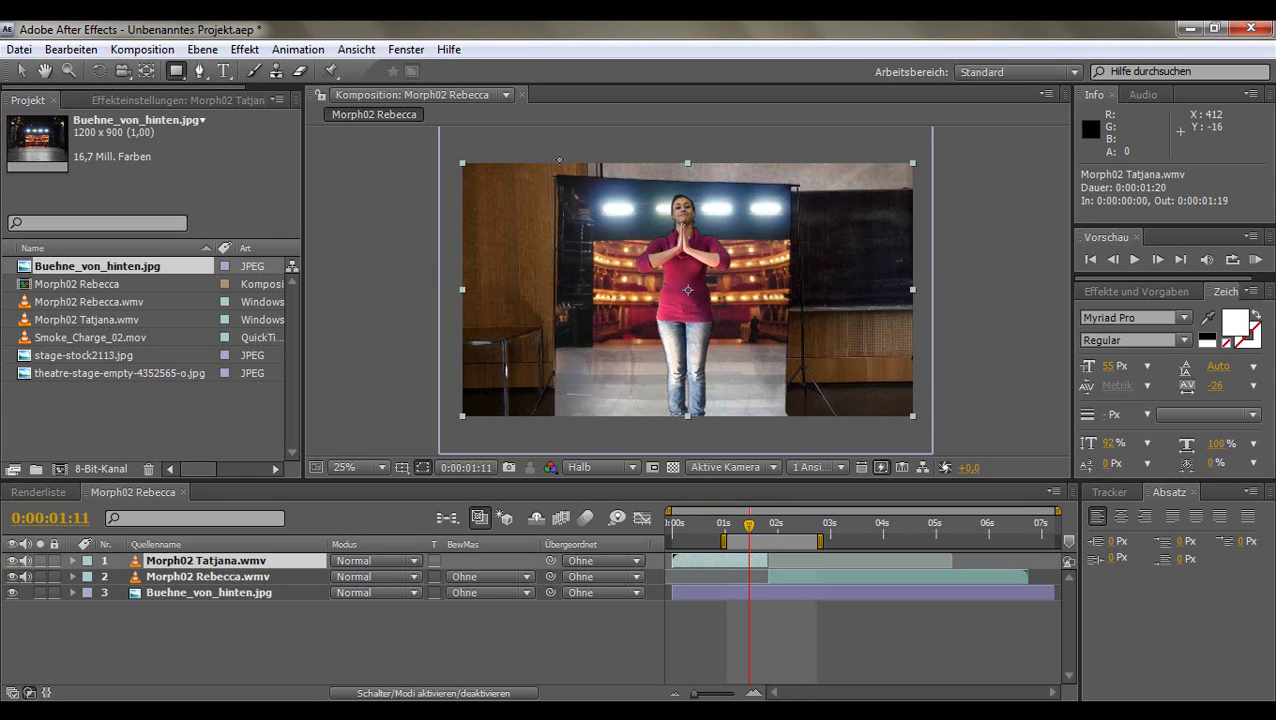
pyautogui.moveTo(557, 170)
pyautogui.mouseDown()
pyautogui.moveTo(786, 335)
pyautogui.moveTo(788, 427)
pyautogui.mouseUp()
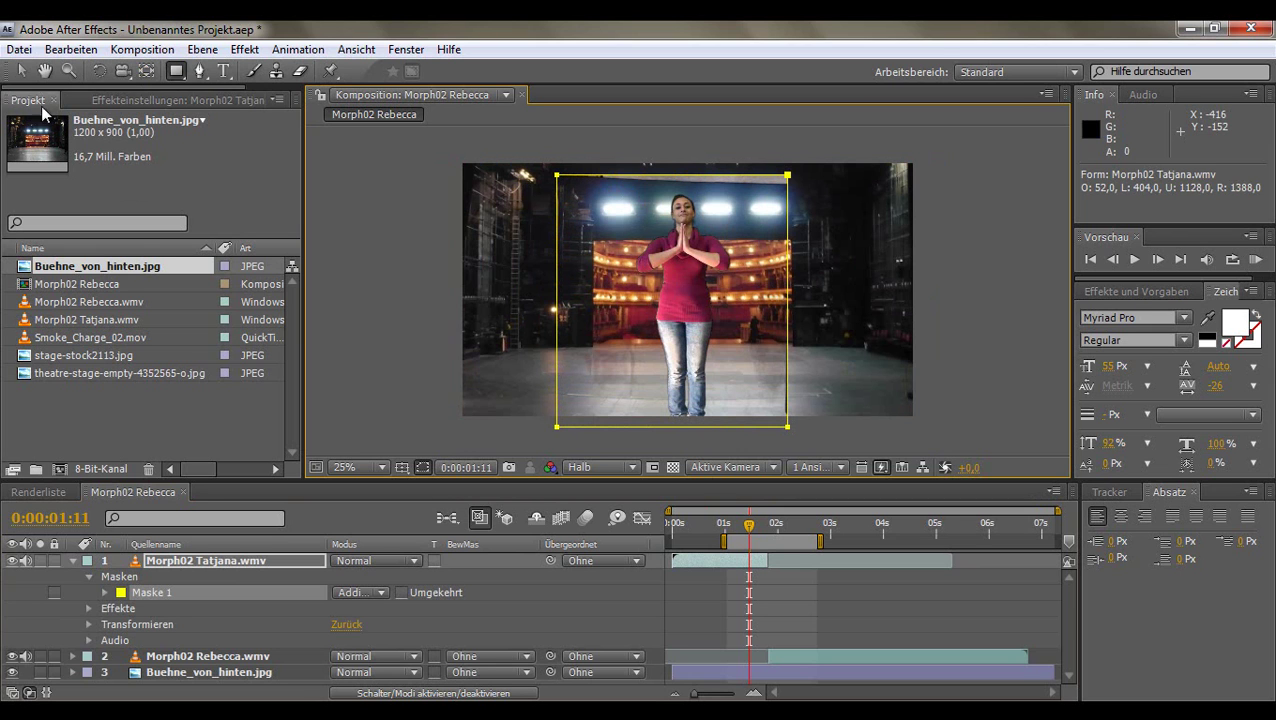
pyautogui.click(20, 70)
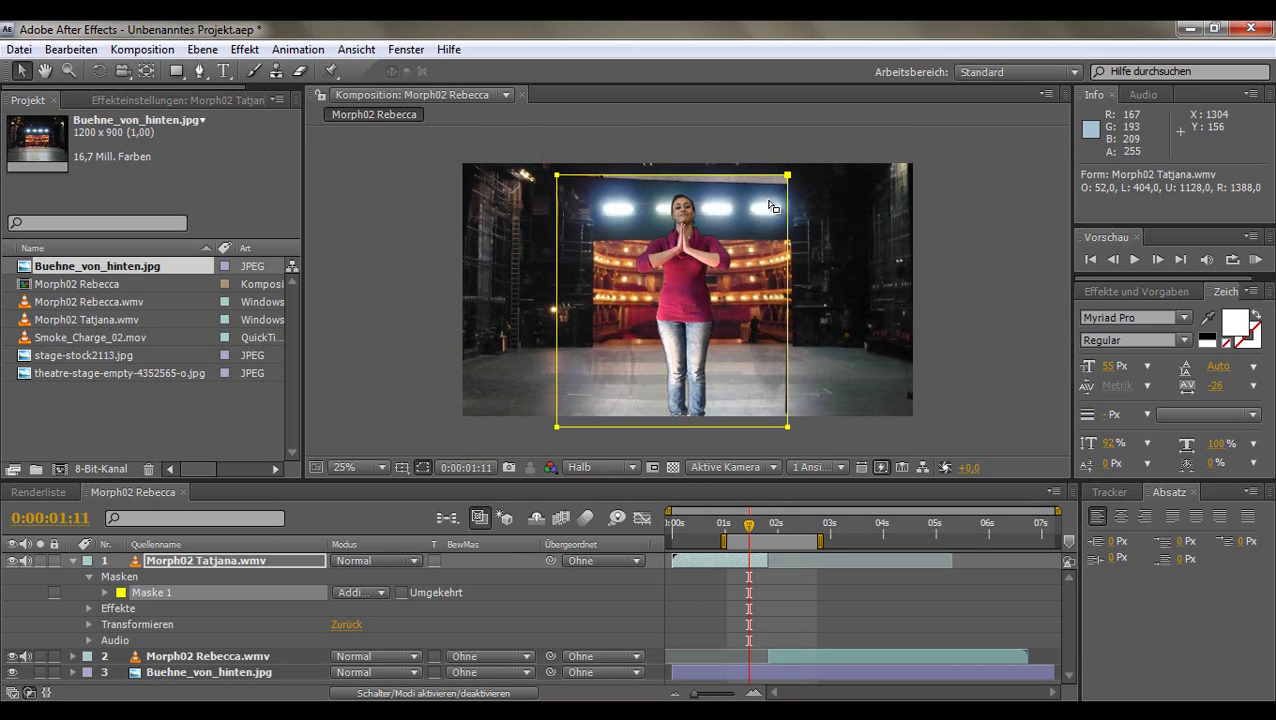
# - Lower the mask's top edge slightly and pull its bottom-right corner a little inward
pyautogui.click(770, 205)
pyautogui.moveTo(714, 178); pyautogui.dragTo(716, 190)
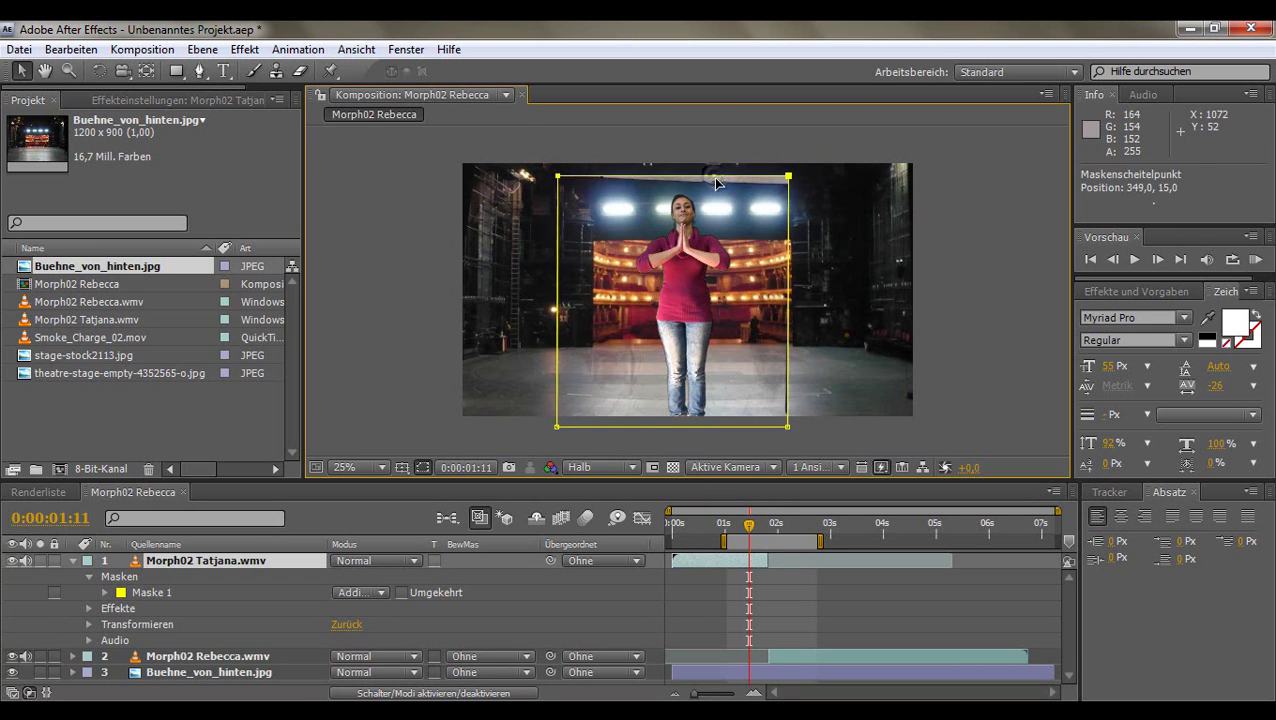
pyautogui.click(713, 184)
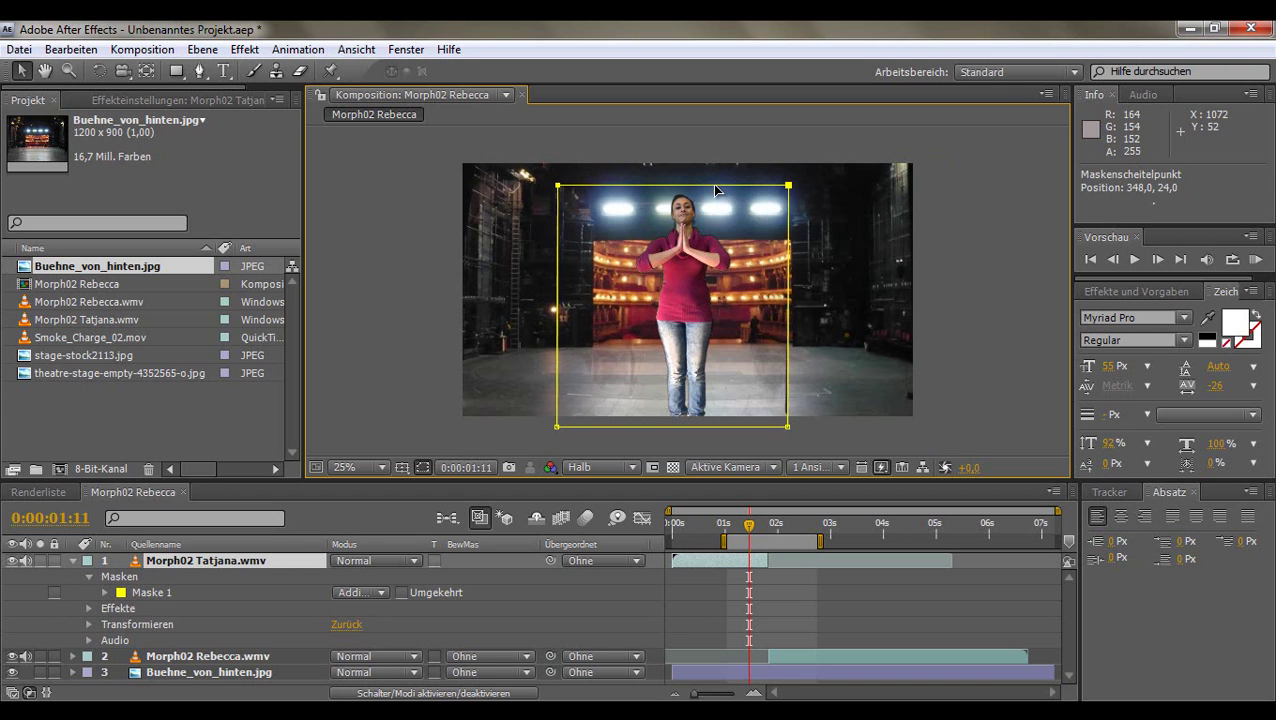
pyautogui.click(330, 340)
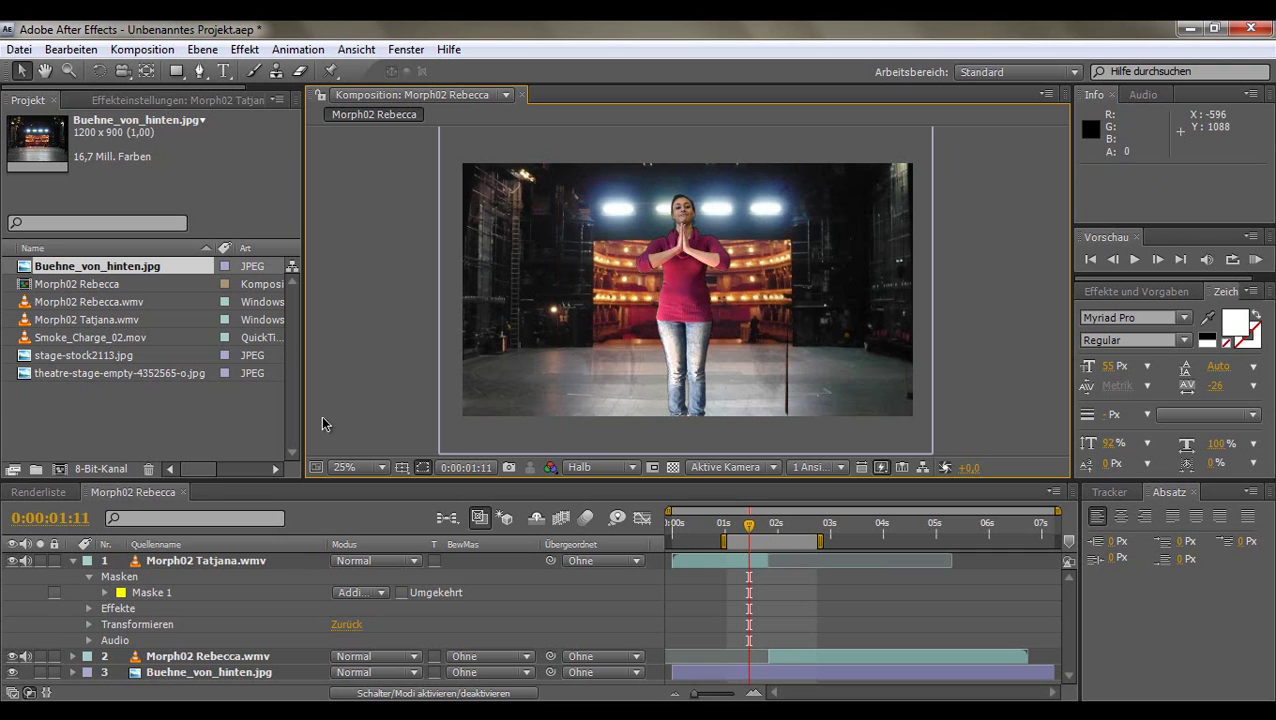
pyautogui.click(745, 375)
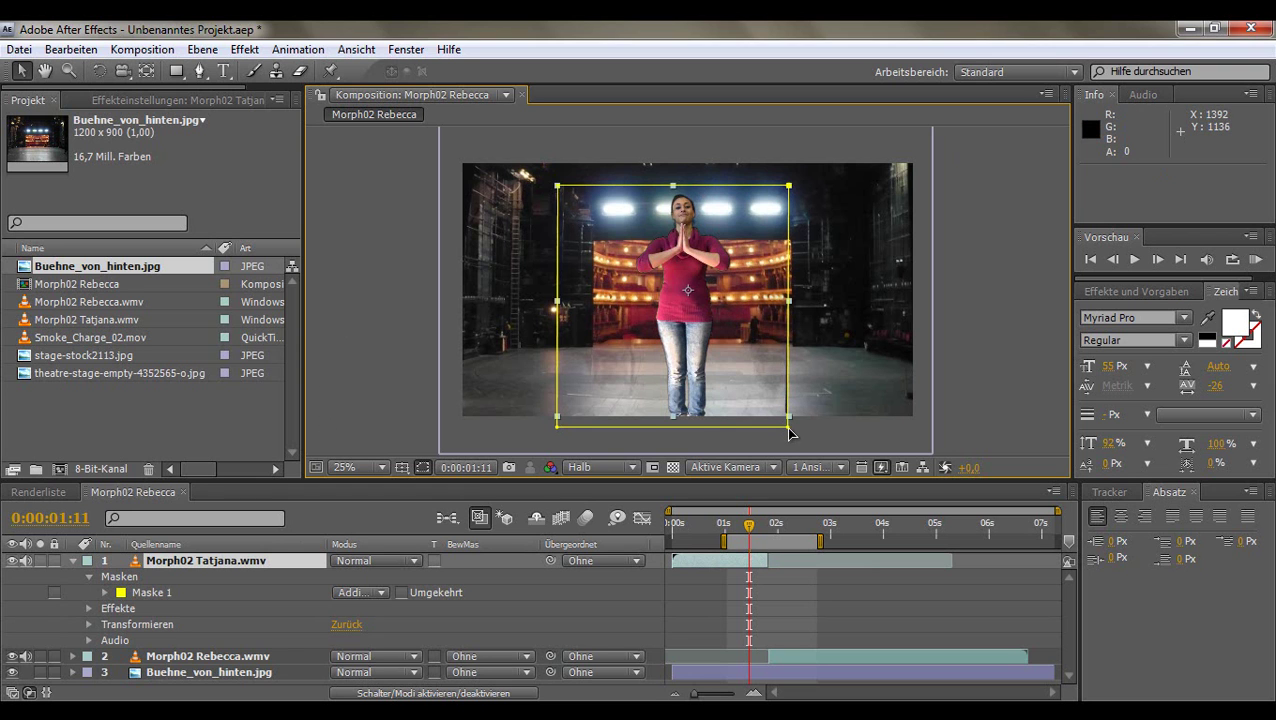
pyautogui.moveTo(788, 428); pyautogui.dragTo(783, 428)
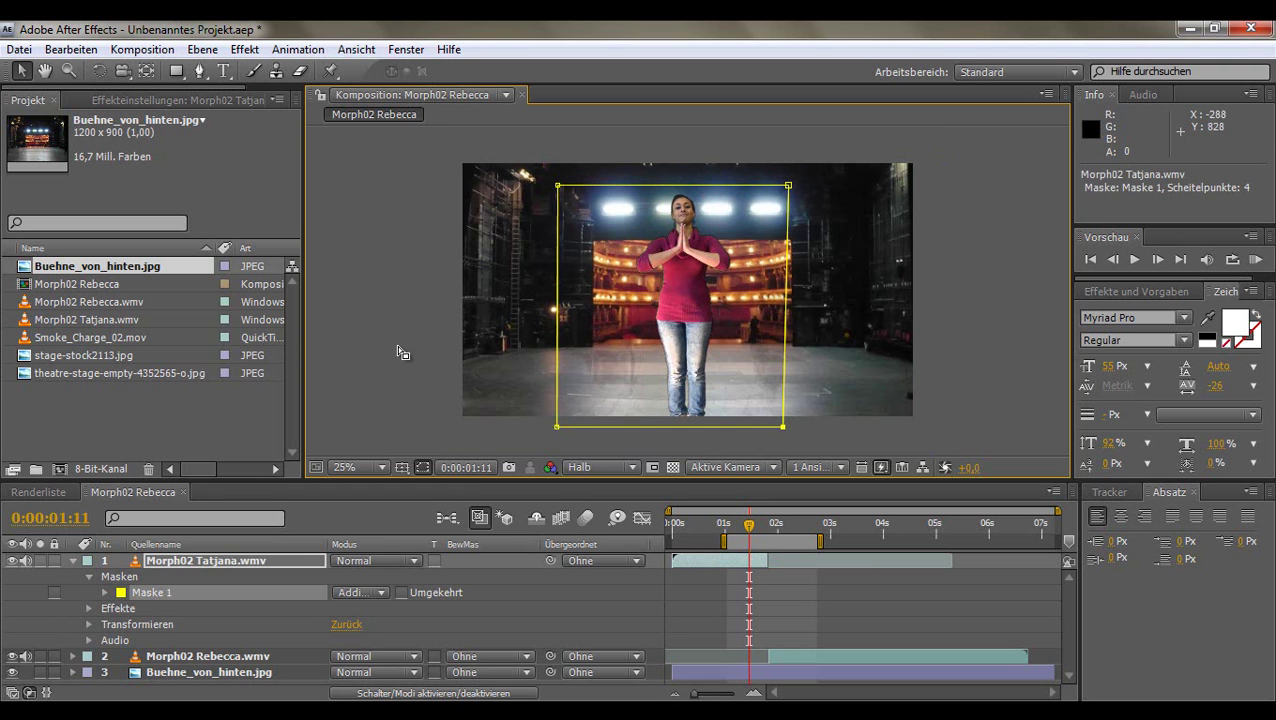
pyautogui.click(351, 366)
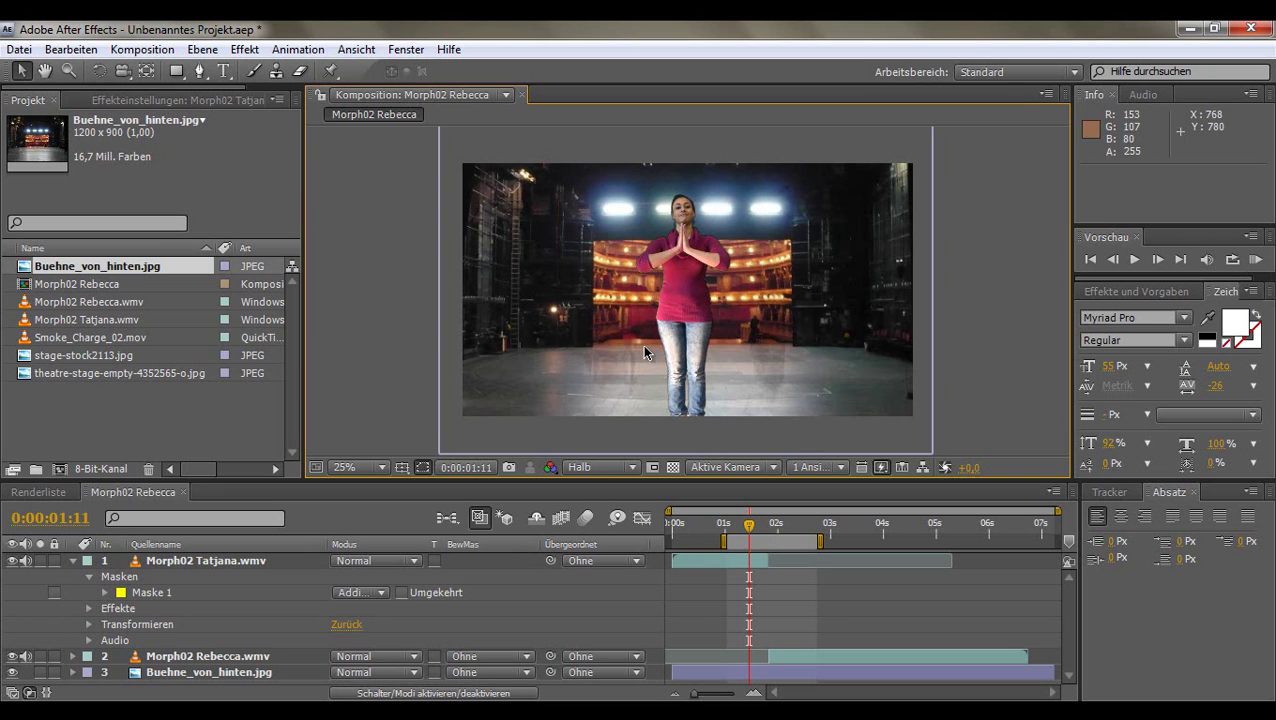
# - Raise Tatjana's Keylight Screen Gain to 153, test Screen Balance at 85, then return it to 50
pyautogui.click(180, 100)
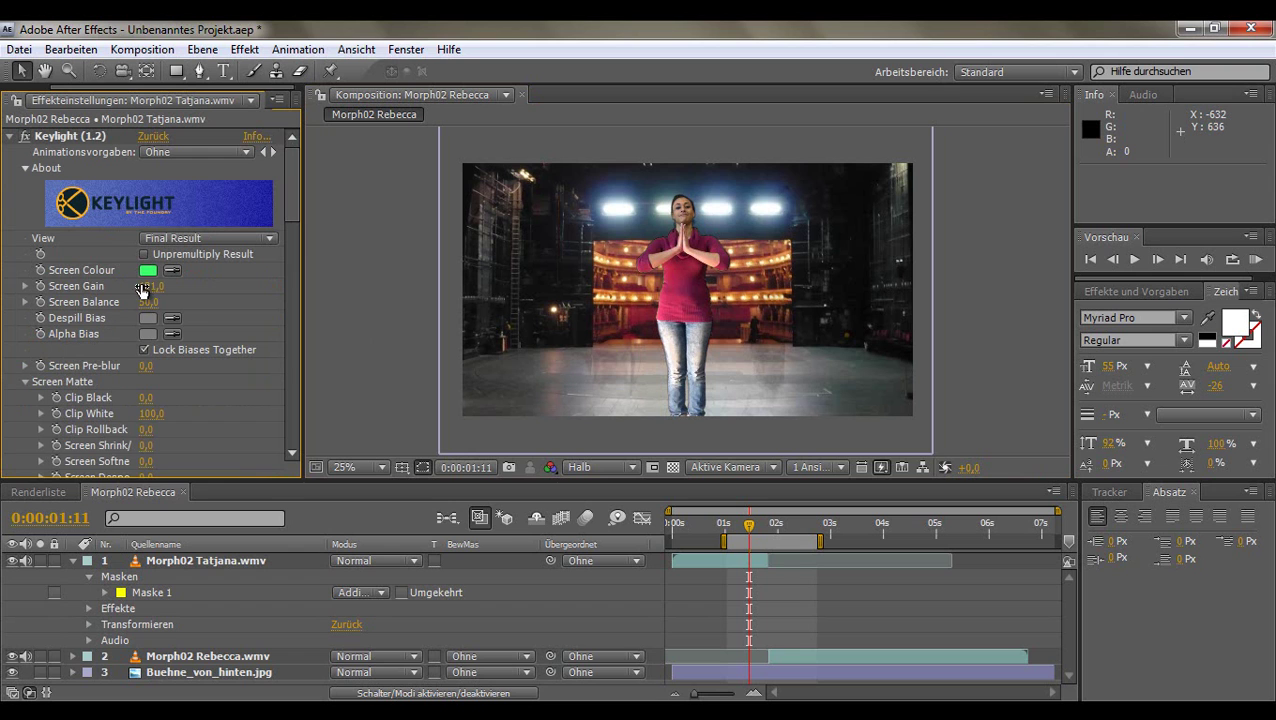
pyautogui.moveTo(148, 285); pyautogui.dragTo(167, 285)
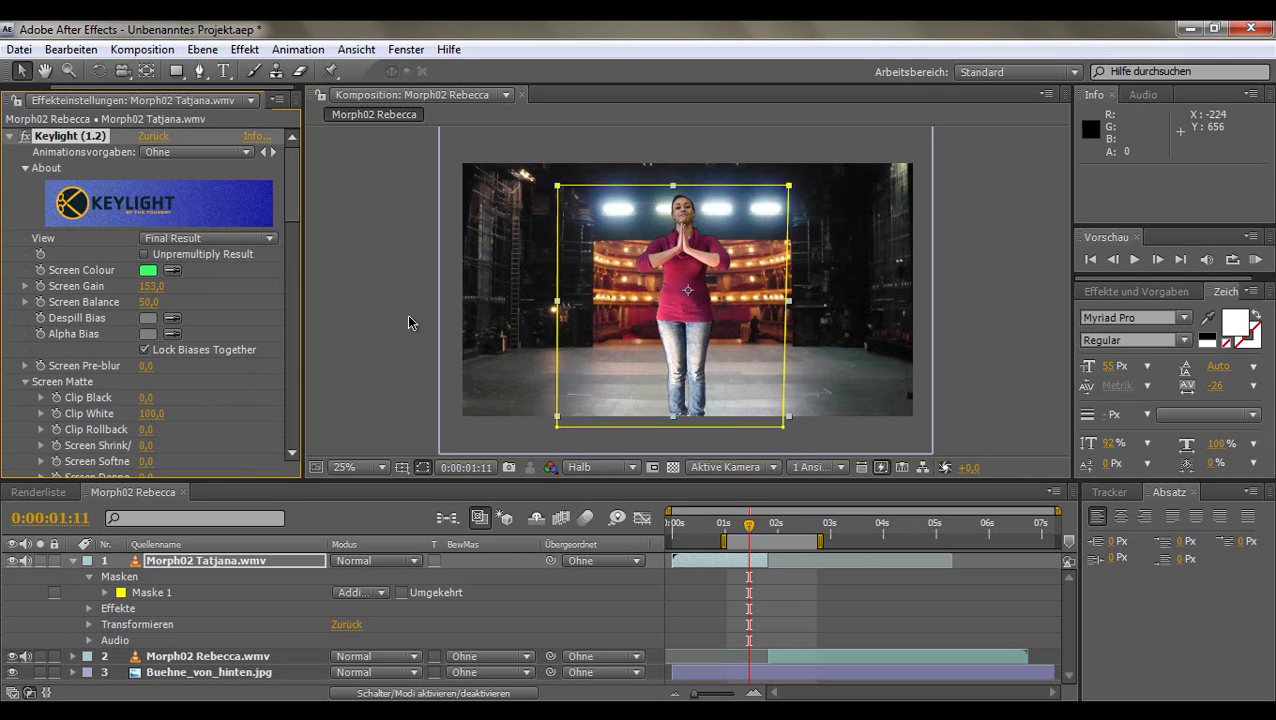
pyautogui.click(379, 322)
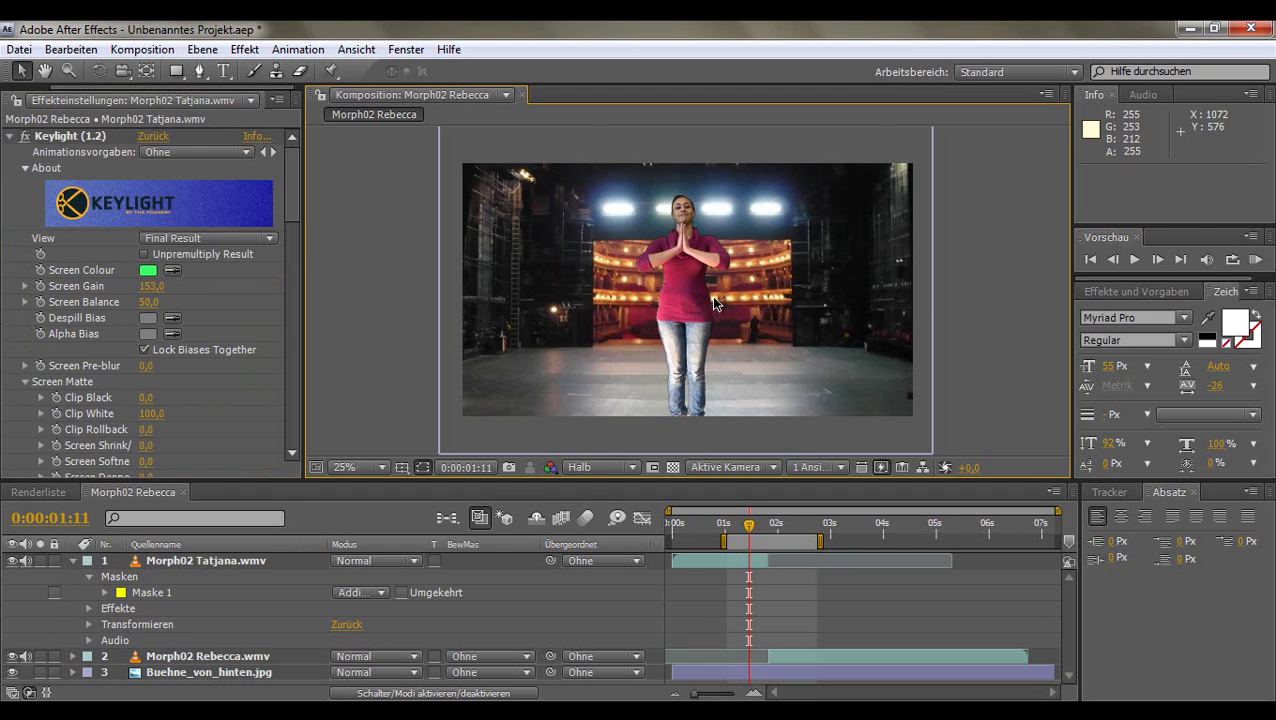
pyautogui.press('.')
pyautogui.press('.')
pyautogui.press('.')
pyautogui.scroll(-4, 713, 295)
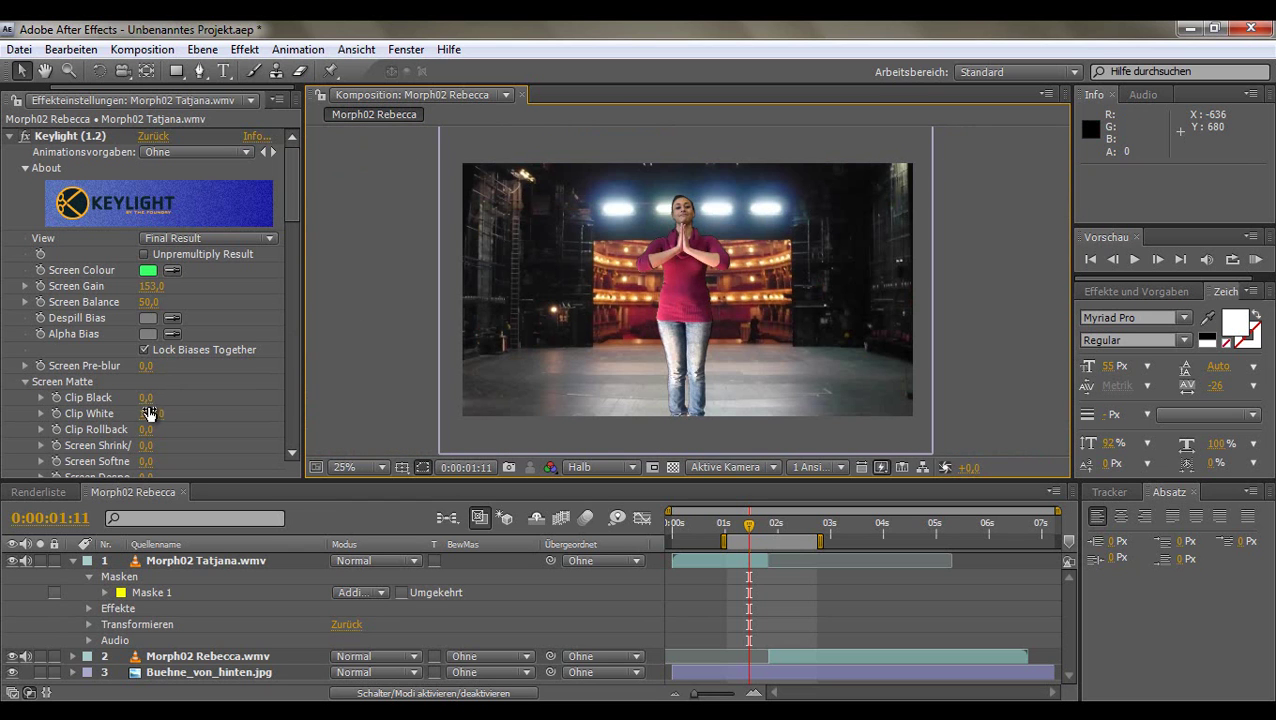
pyautogui.moveTo(151, 301)
pyautogui.mouseDown()
pyautogui.moveTo(162, 301)
pyautogui.moveTo(95, 296)
pyautogui.moveTo(123, 301)
pyautogui.mouseUp()
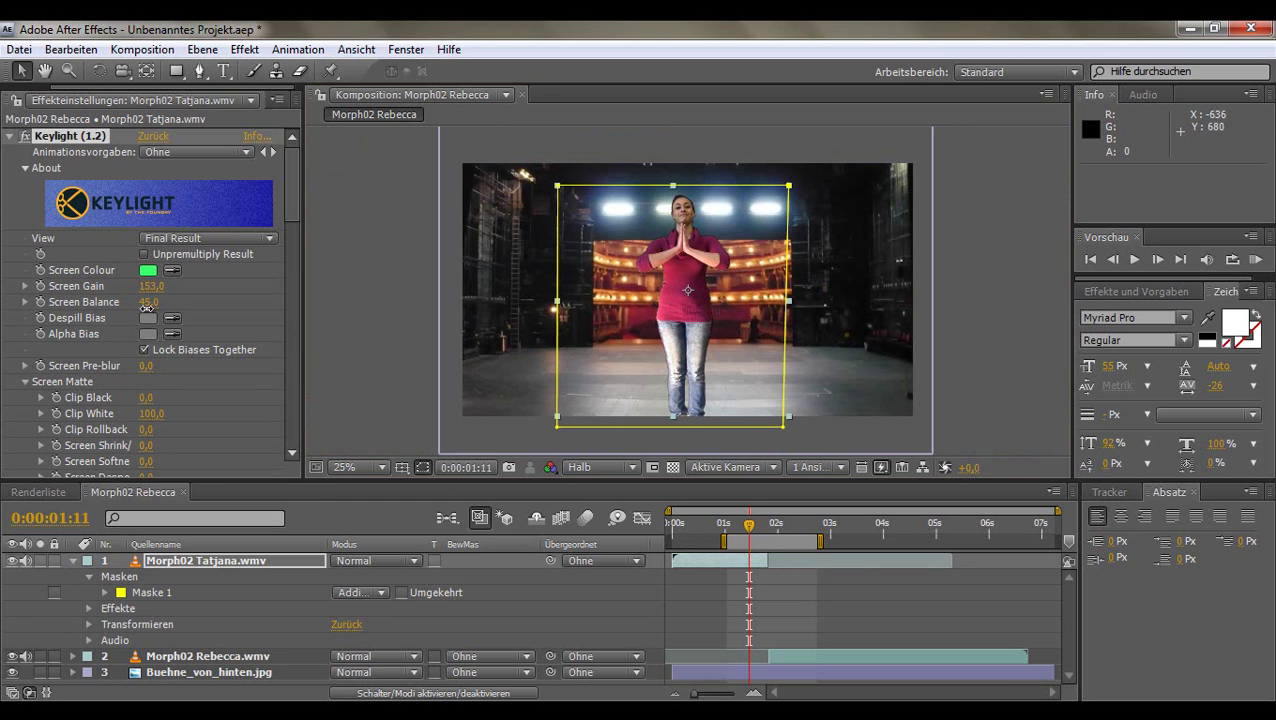
pyautogui.moveTo(148, 305); pyautogui.dragTo(145, 307)
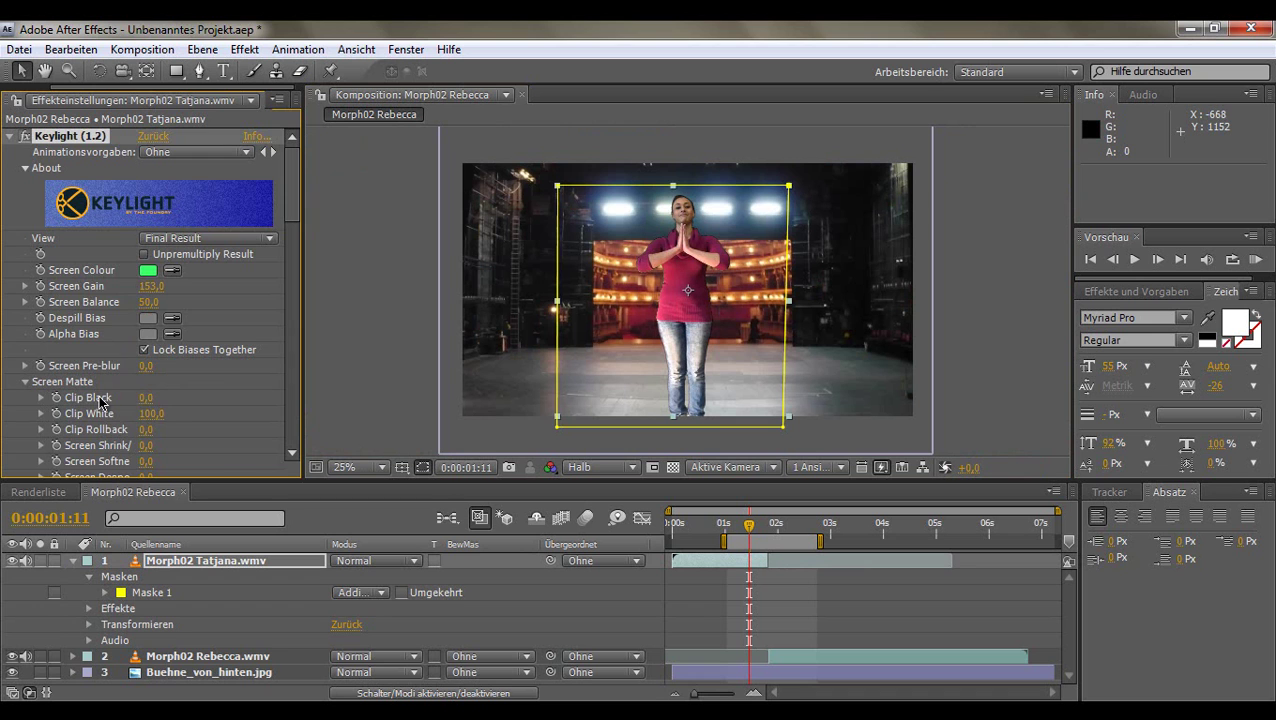
# - Scroll through Tatjana's Keylight controls and collapse the Screen Matte group to reveal the Inside Mask options
pyautogui.scroll(-1, 95, 390)
pyautogui.scroll(-2, 93, 383)
pyautogui.scroll(-1, 93, 383)
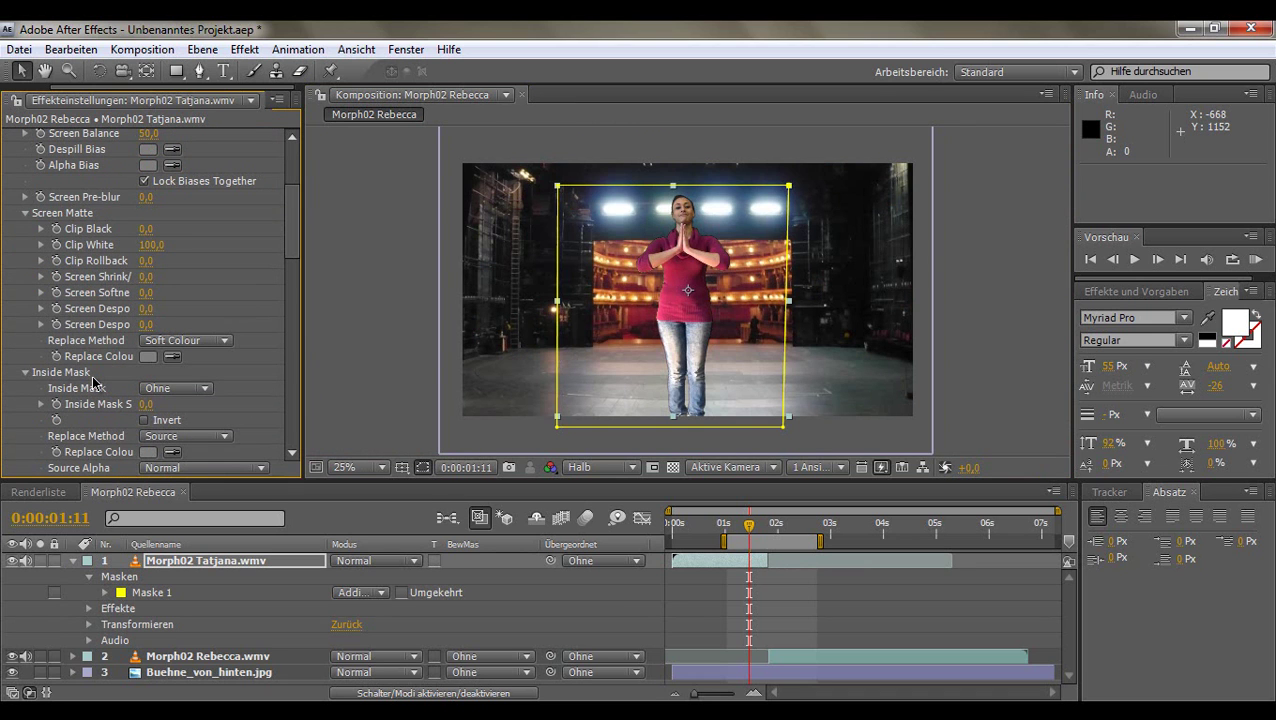
pyautogui.scroll(-1, 94, 382)
pyautogui.scroll(-1, 94, 382)
pyautogui.scroll(1, 94, 382)
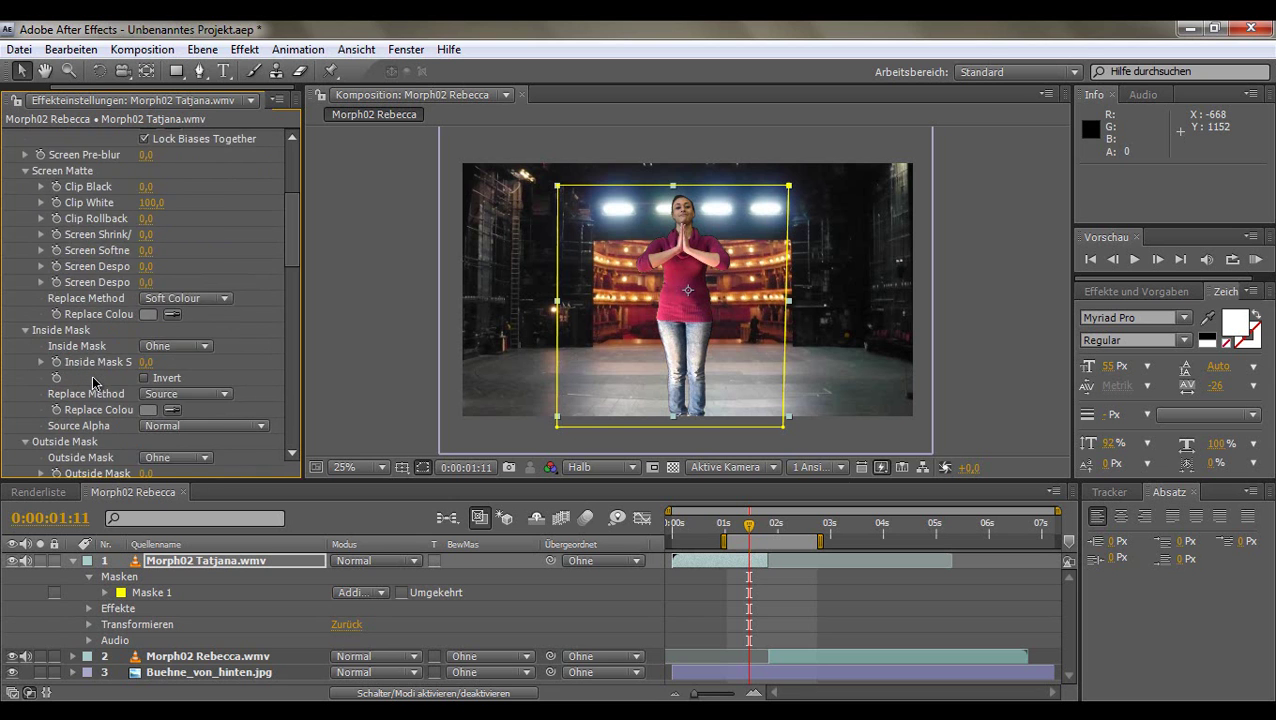
pyautogui.scroll(5, 94, 382)
pyautogui.scroll(-4, 93, 383)
pyautogui.scroll(4, 93, 383)
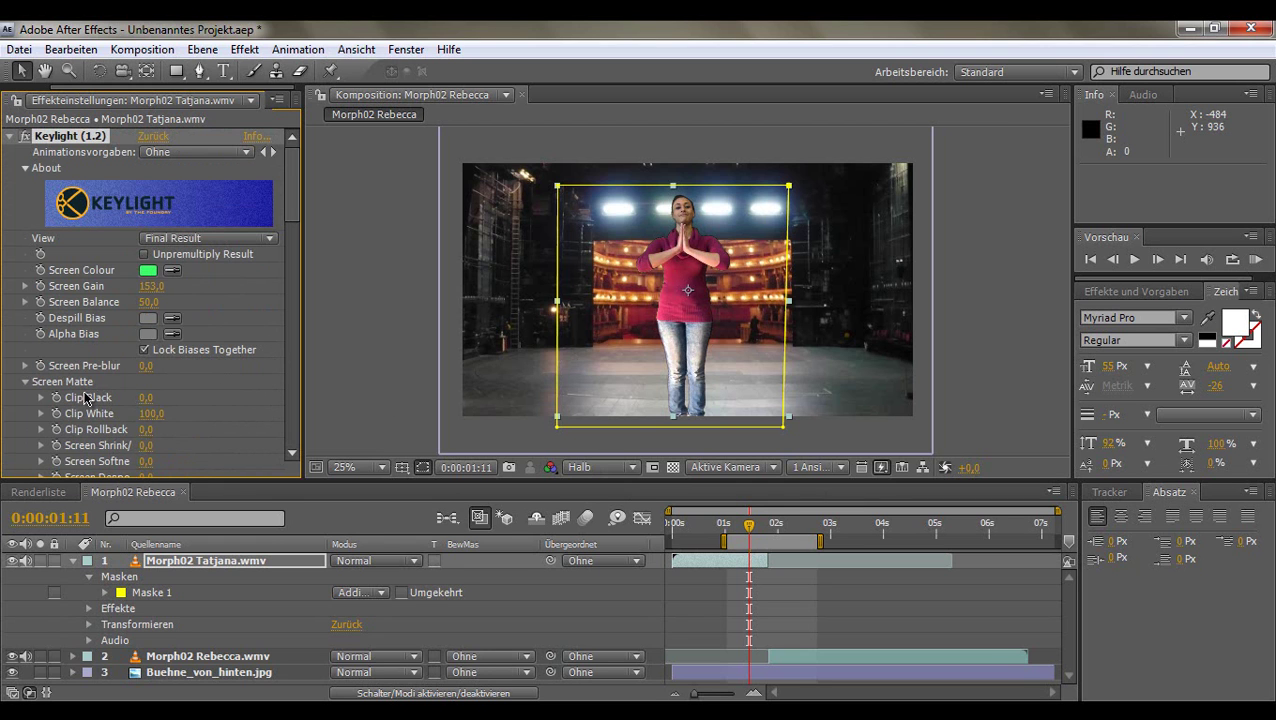
pyautogui.click(26, 382)
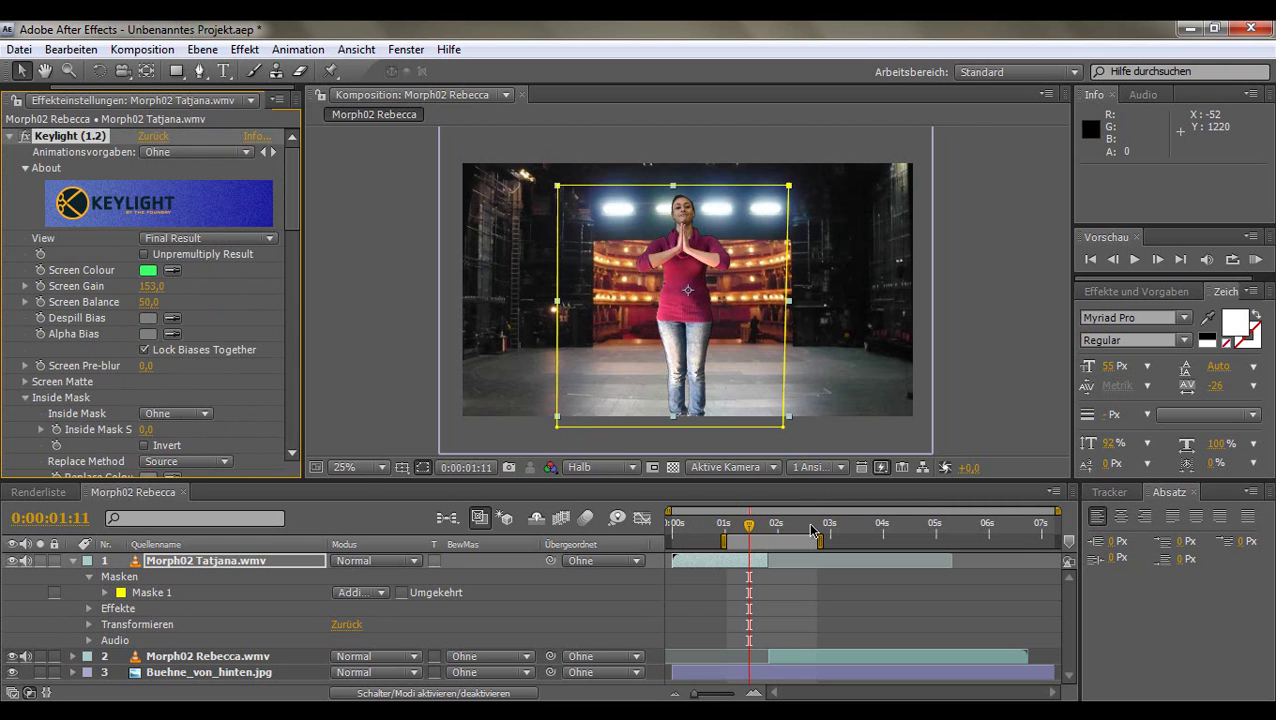
# - At 0:00:02:15, draw a second rectangle mask, Maske 2, on the Tatjana layer
pyautogui.click(811, 528)
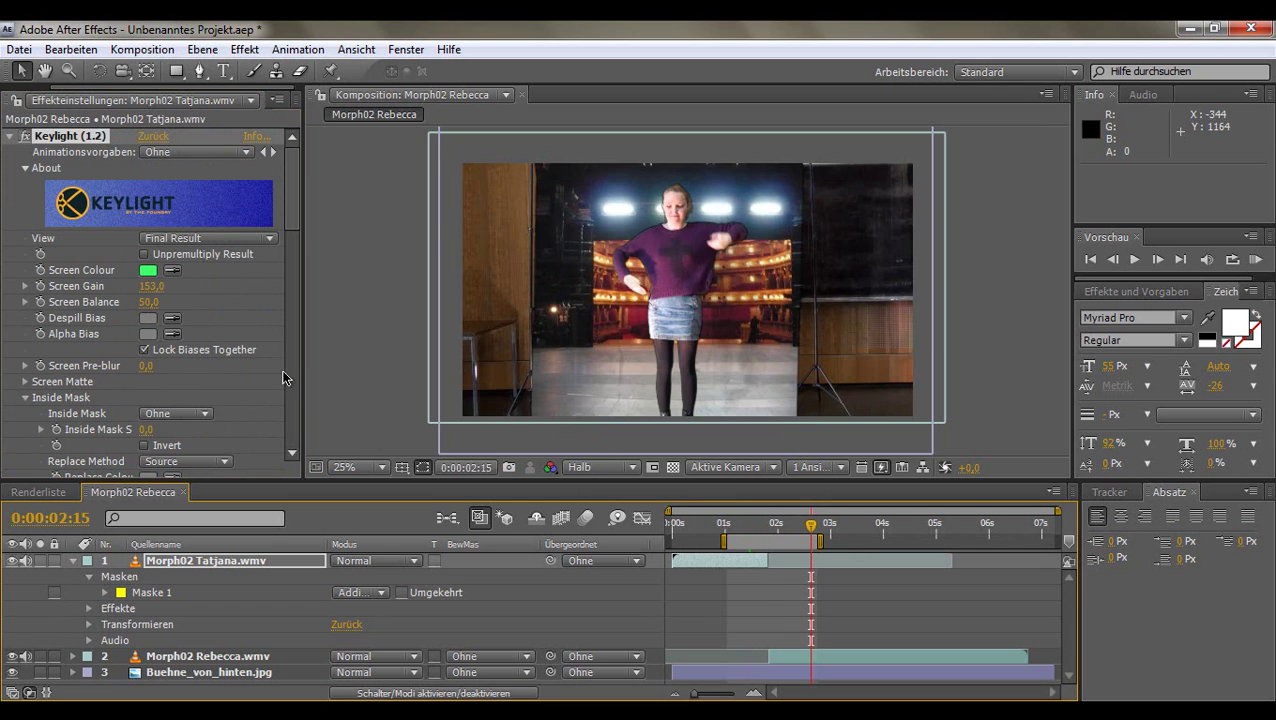
pyautogui.click(176, 70)
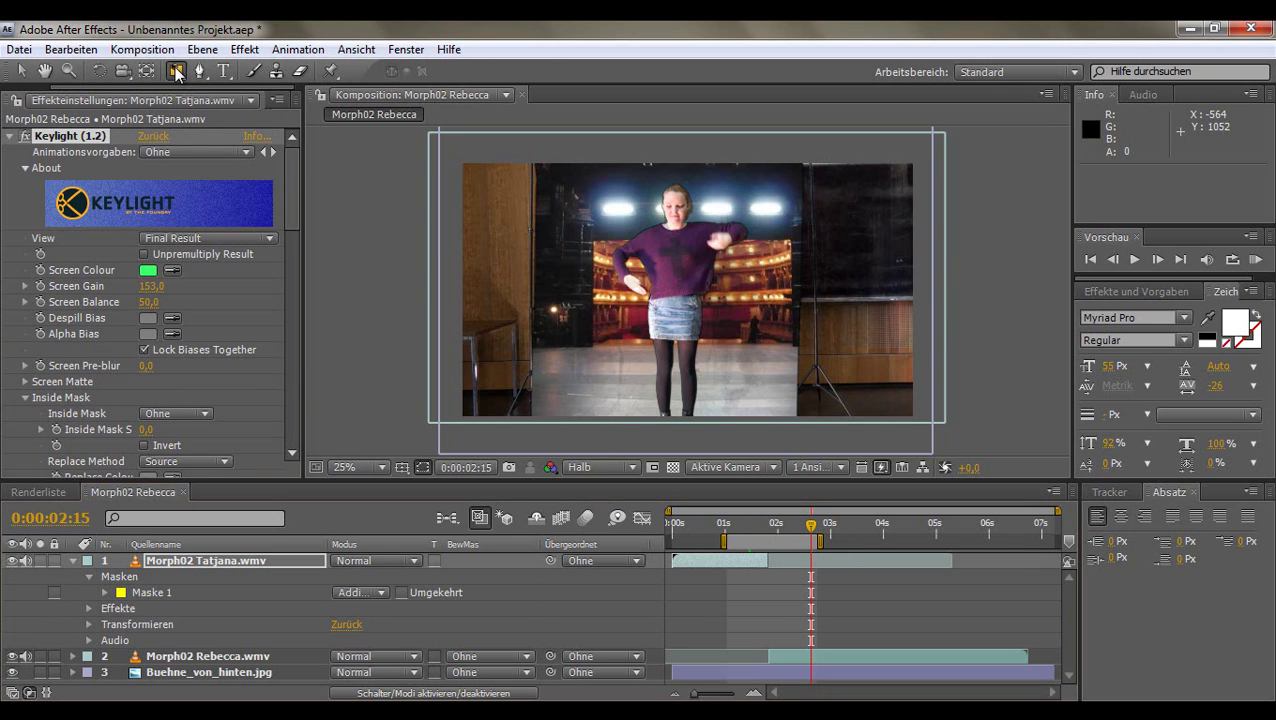
pyautogui.click(538, 164)
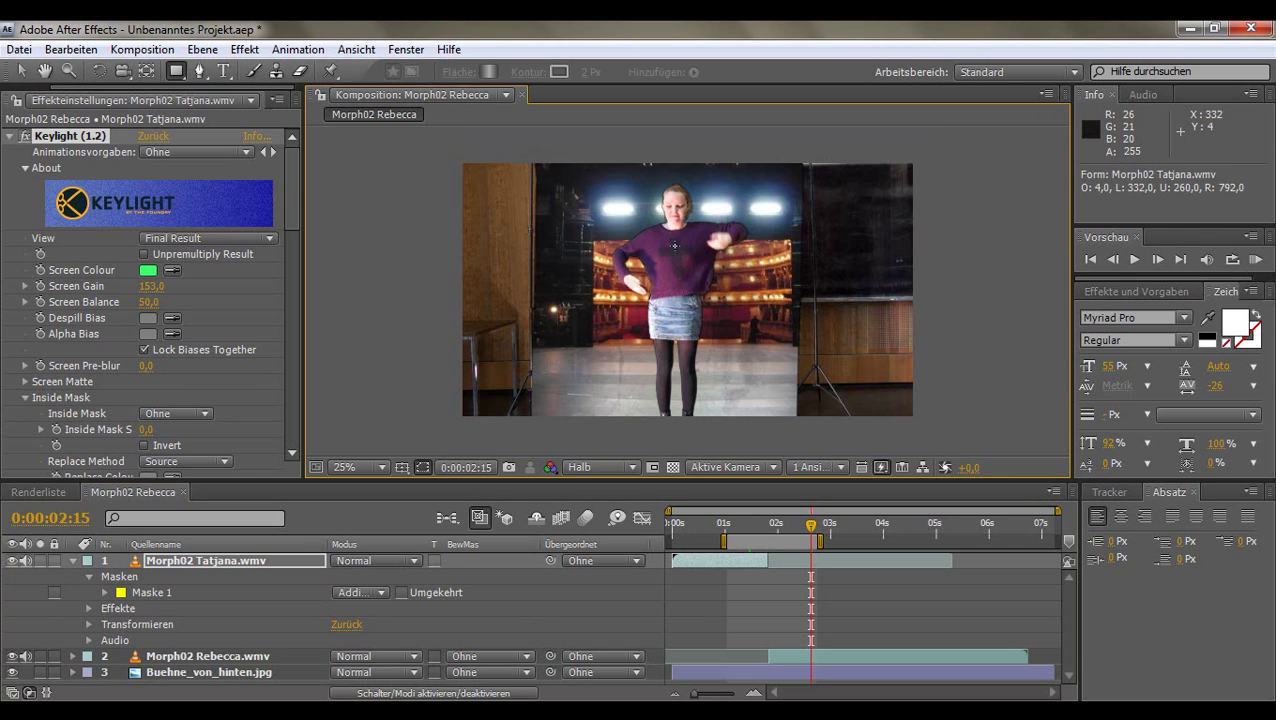
pyautogui.moveTo(675, 245); pyautogui.dragTo(701, 270)
pyautogui.moveTo(769, 412); pyautogui.dragTo(791, 436)
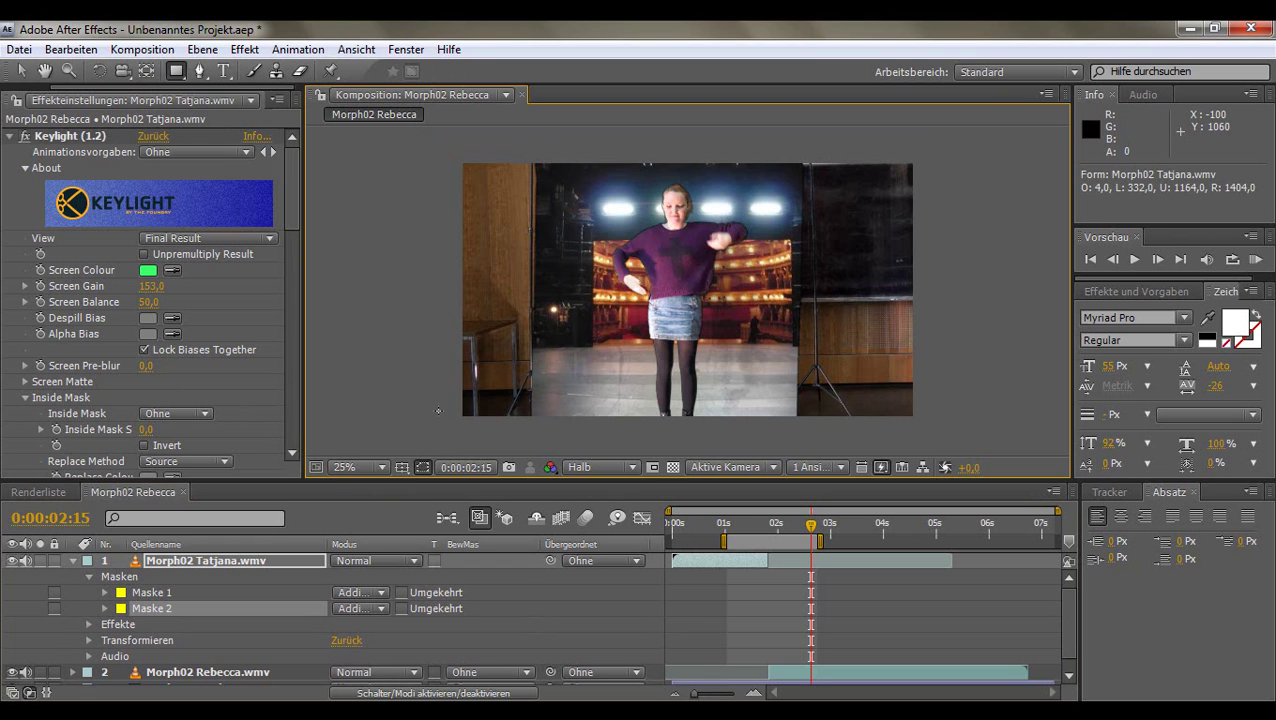
pyautogui.scroll(-1, 361, 463)
pyautogui.scroll(-1, 361, 463)
pyautogui.scroll(2, 361, 463)
pyautogui.scroll(-1, 500, 624)
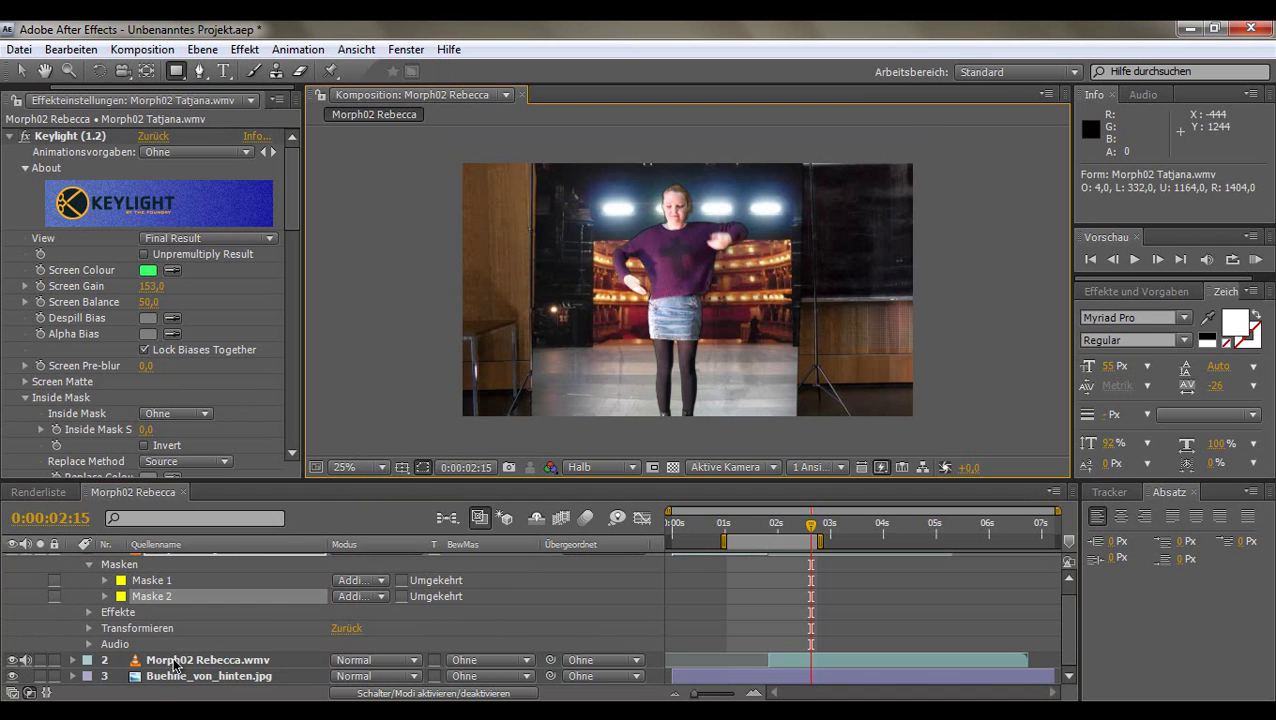
pyautogui.scroll(1, 177, 651)
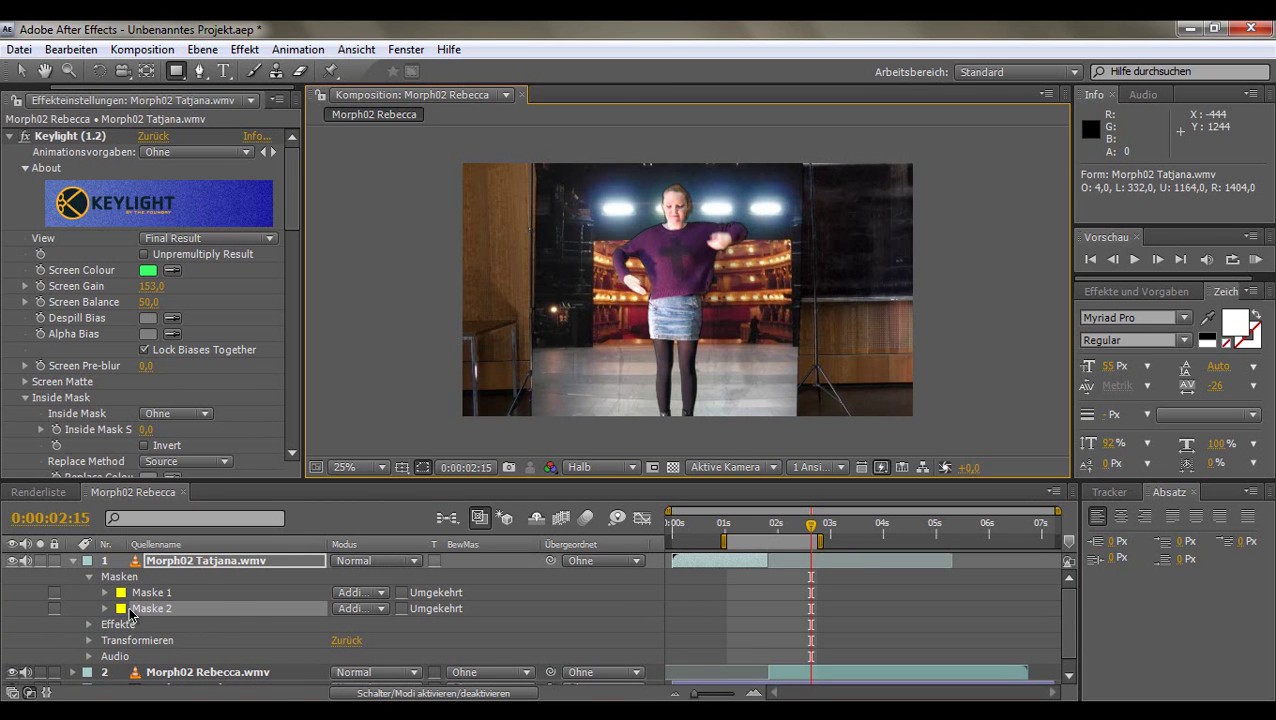
# - Delete Maske 2 and restore it with undo, then select the Rebecca layer at 0:00:02:11
pyautogui.click(737, 524)
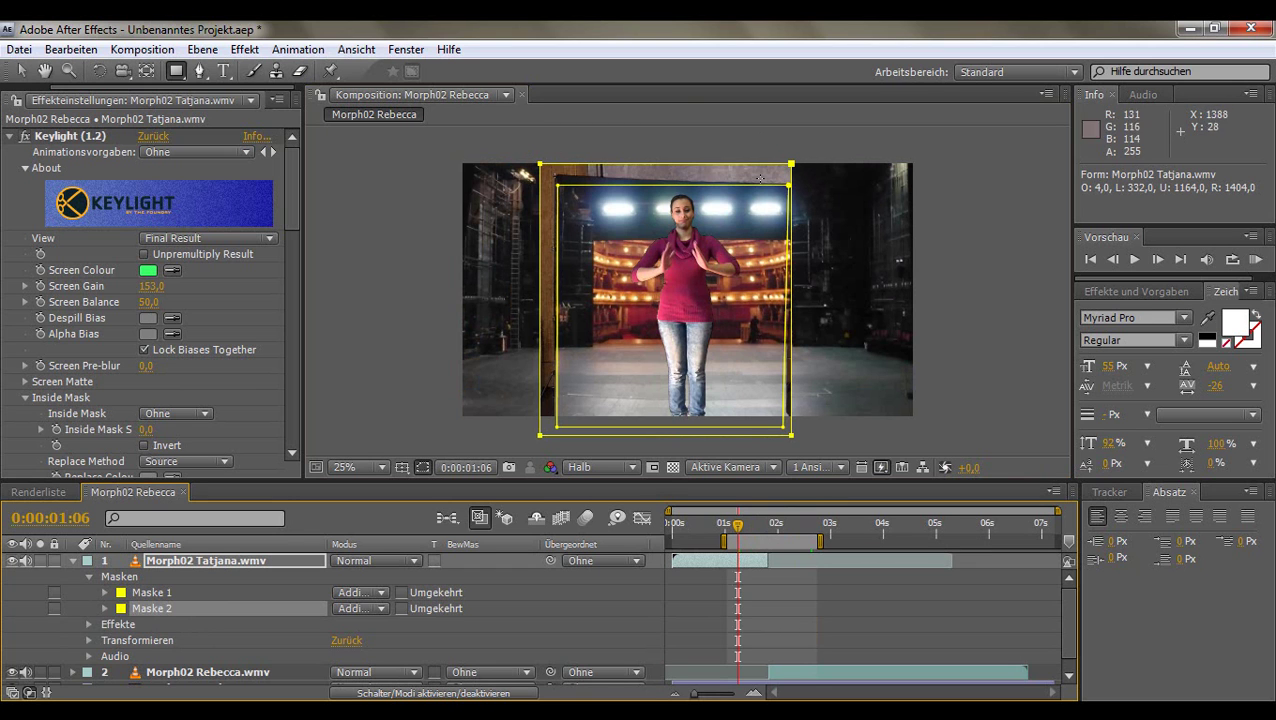
pyautogui.click(155, 609)
pyautogui.press('Delete')
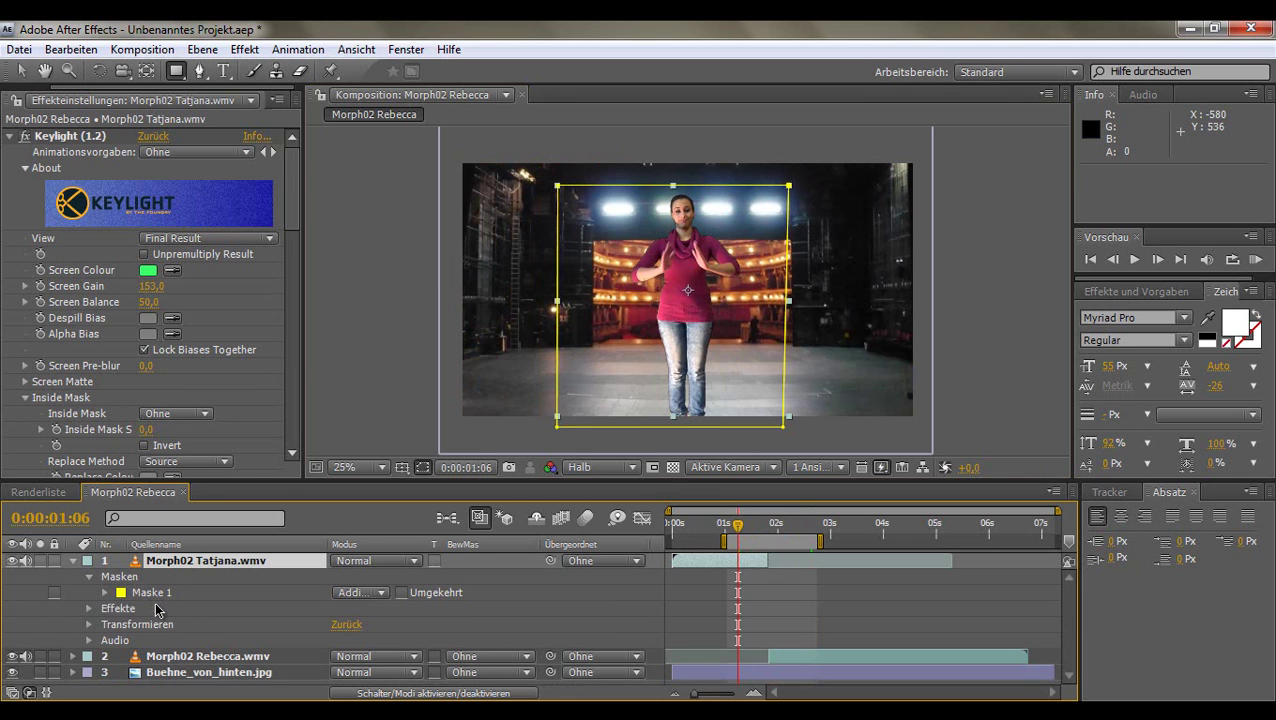
pyautogui.hotkey('ctrl', 'z')
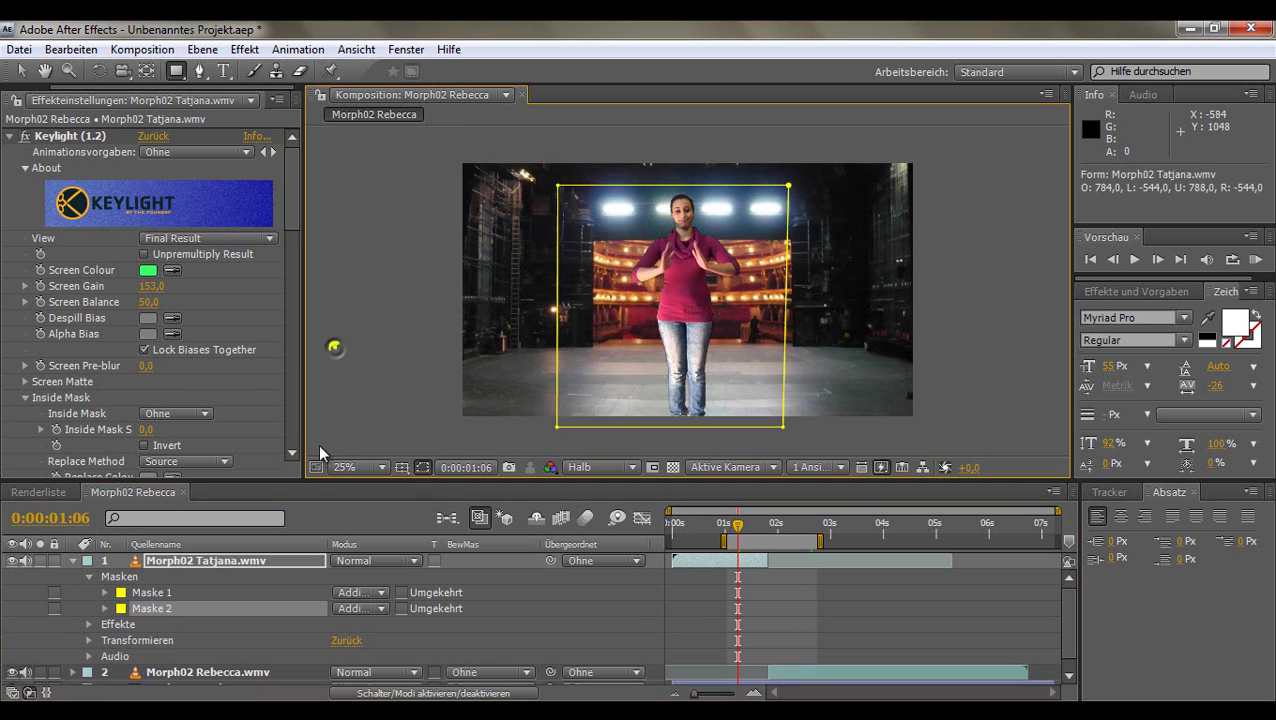
pyautogui.click(801, 530)
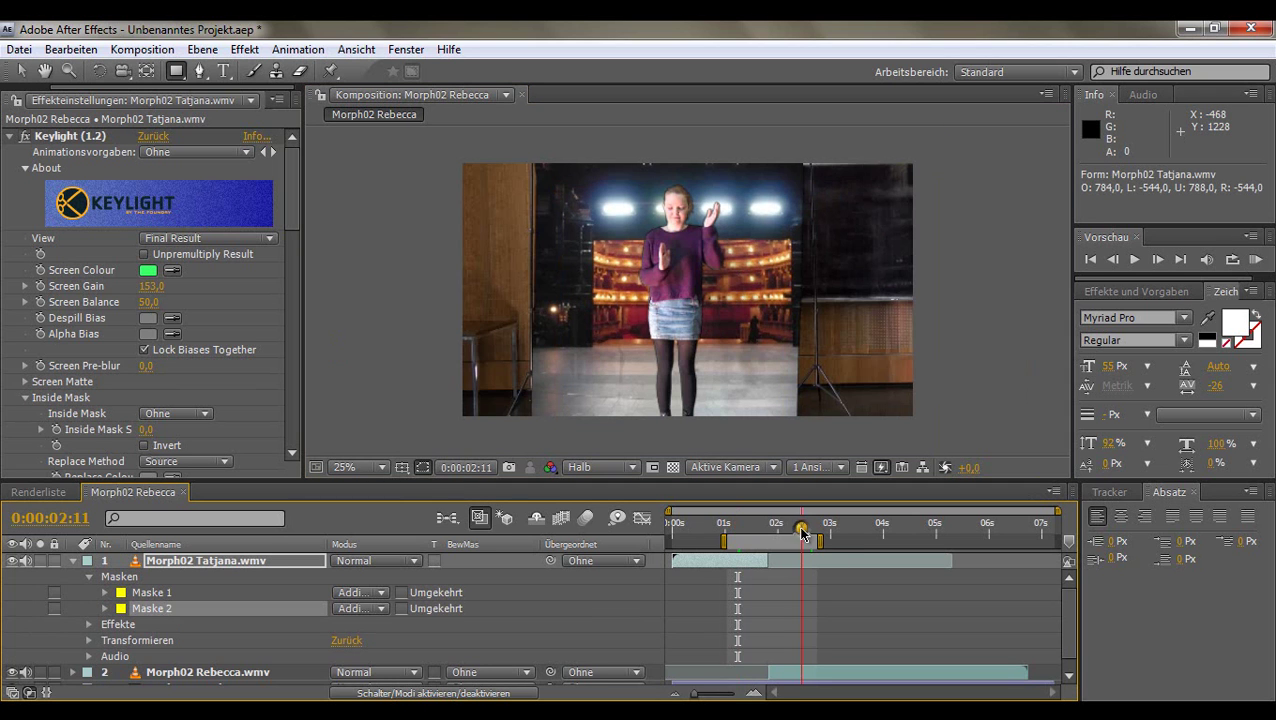
pyautogui.click(185, 673)
pyautogui.scroll(-1, 185, 678)
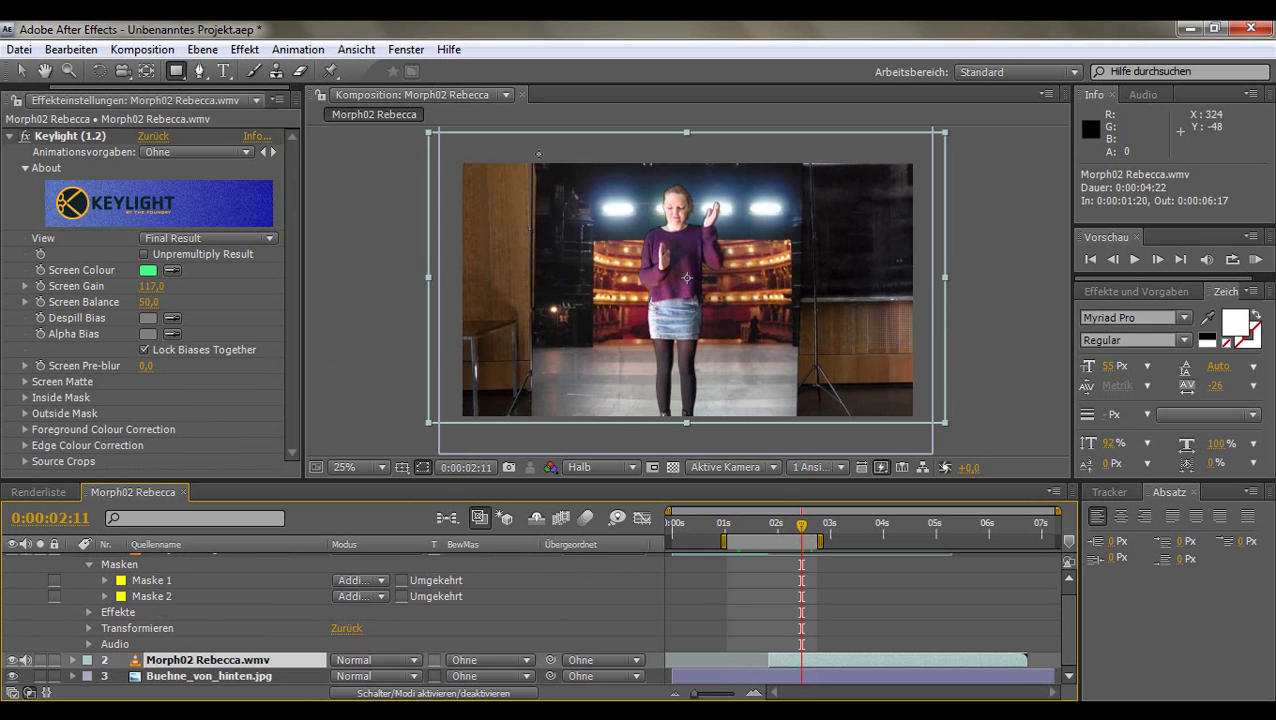
# - Draw a central rectangle mask around Rebecca so the stage shows around her
pyautogui.moveTo(541, 166)
pyautogui.mouseDown()
pyautogui.moveTo(667, 258)
pyautogui.moveTo(794, 427)
pyautogui.mouseUp()
pyautogui.click(332, 335)
pyautogui.press('v')
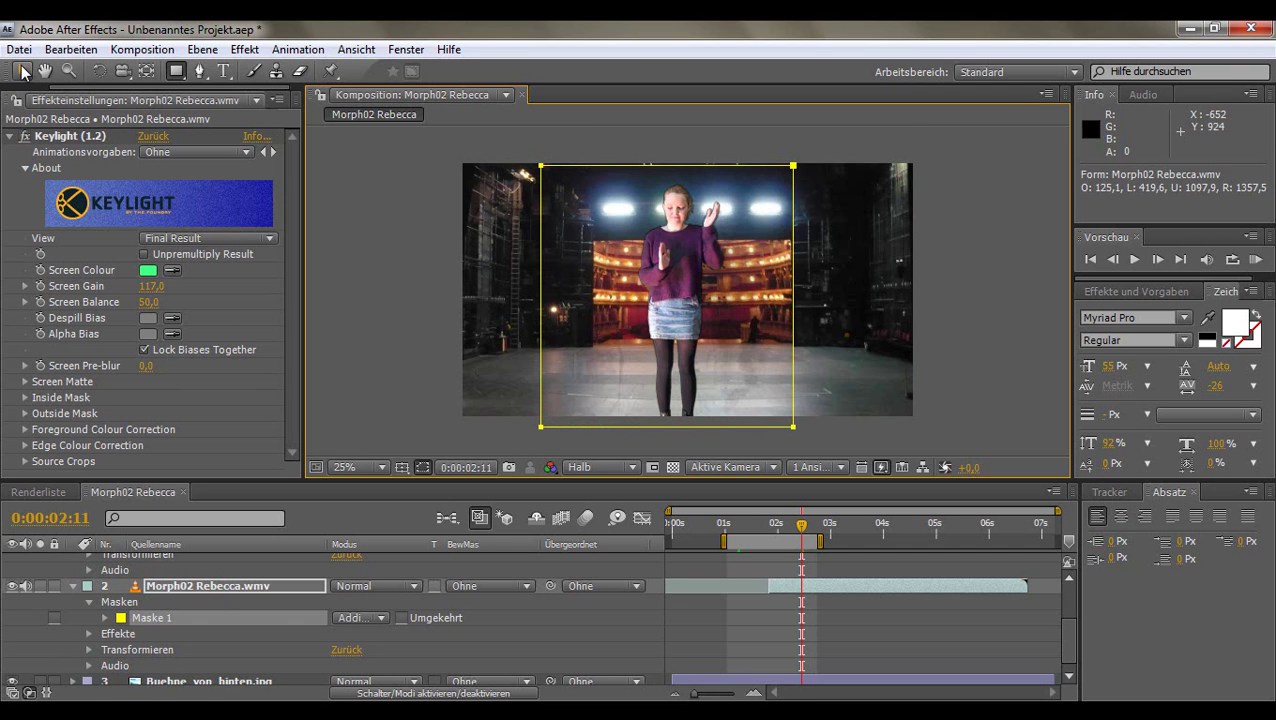
pyautogui.click(367, 312)
pyautogui.click(360, 306)
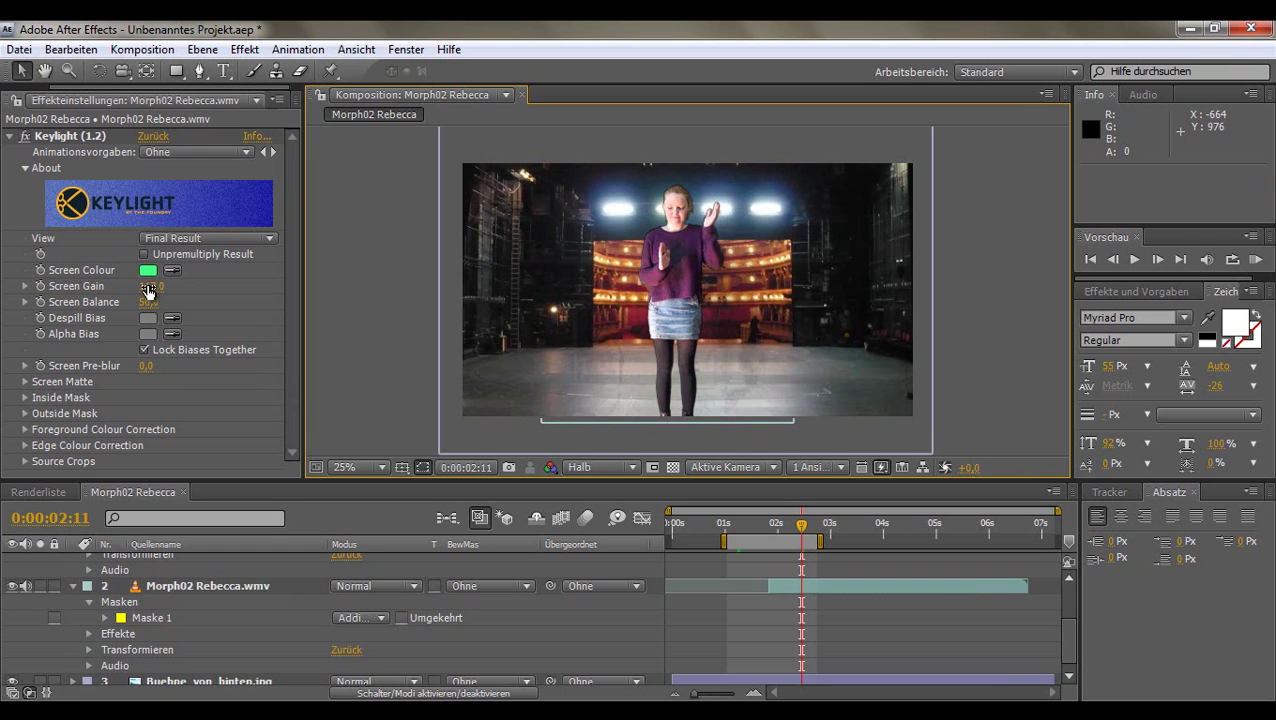
# - Raise Rebecca's Keylight Screen Gain from 117 to 133
pyautogui.moveTo(148, 290); pyautogui.dragTo(161, 289)
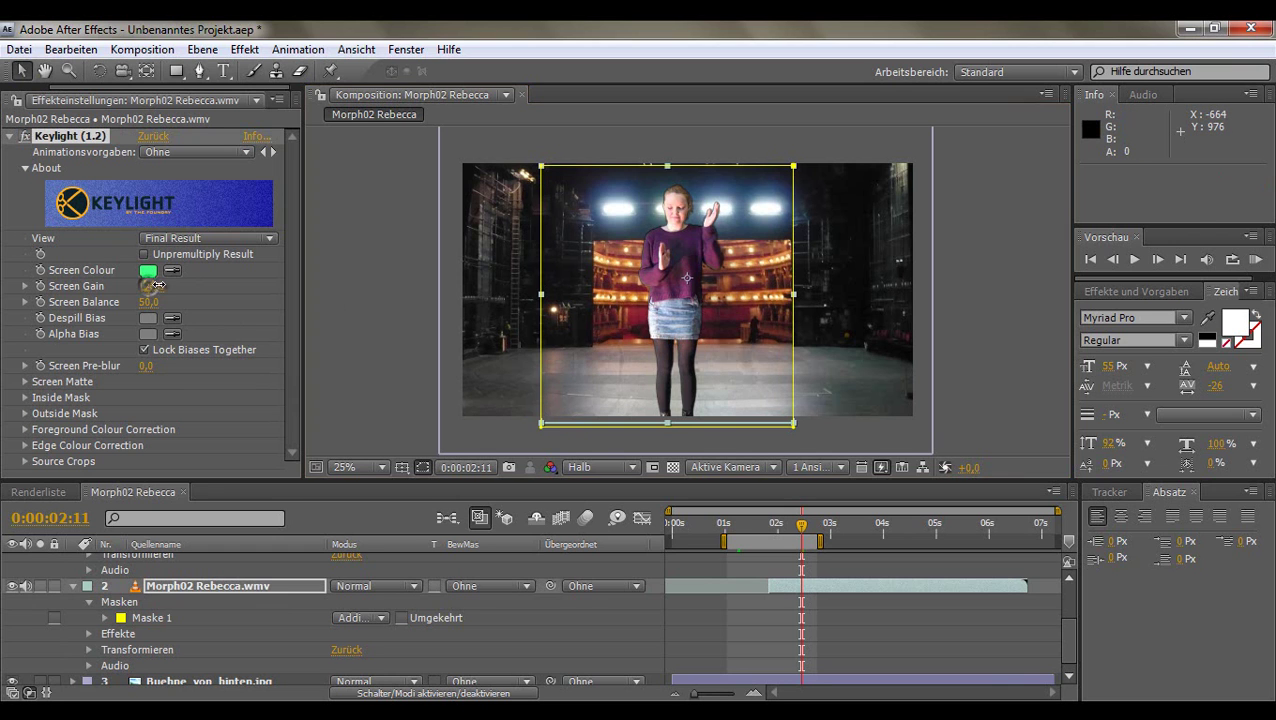
pyautogui.click(375, 253)
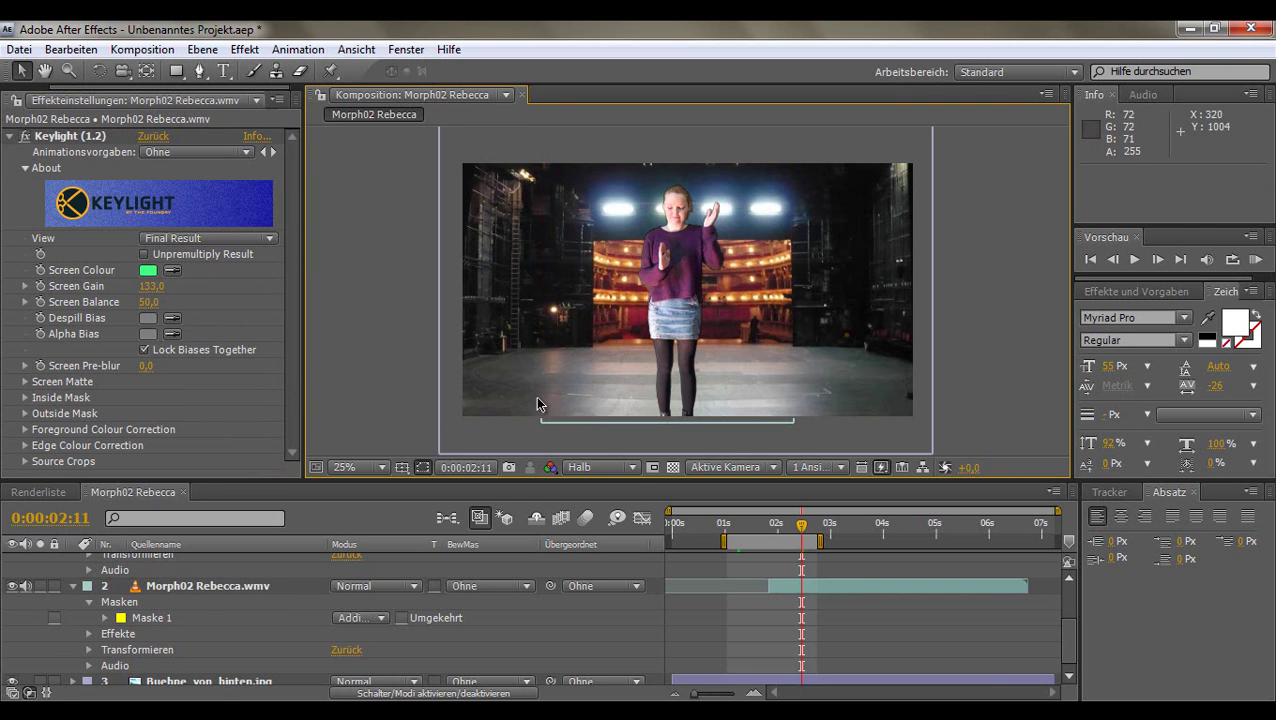
pyautogui.scroll(3, 150, 625)
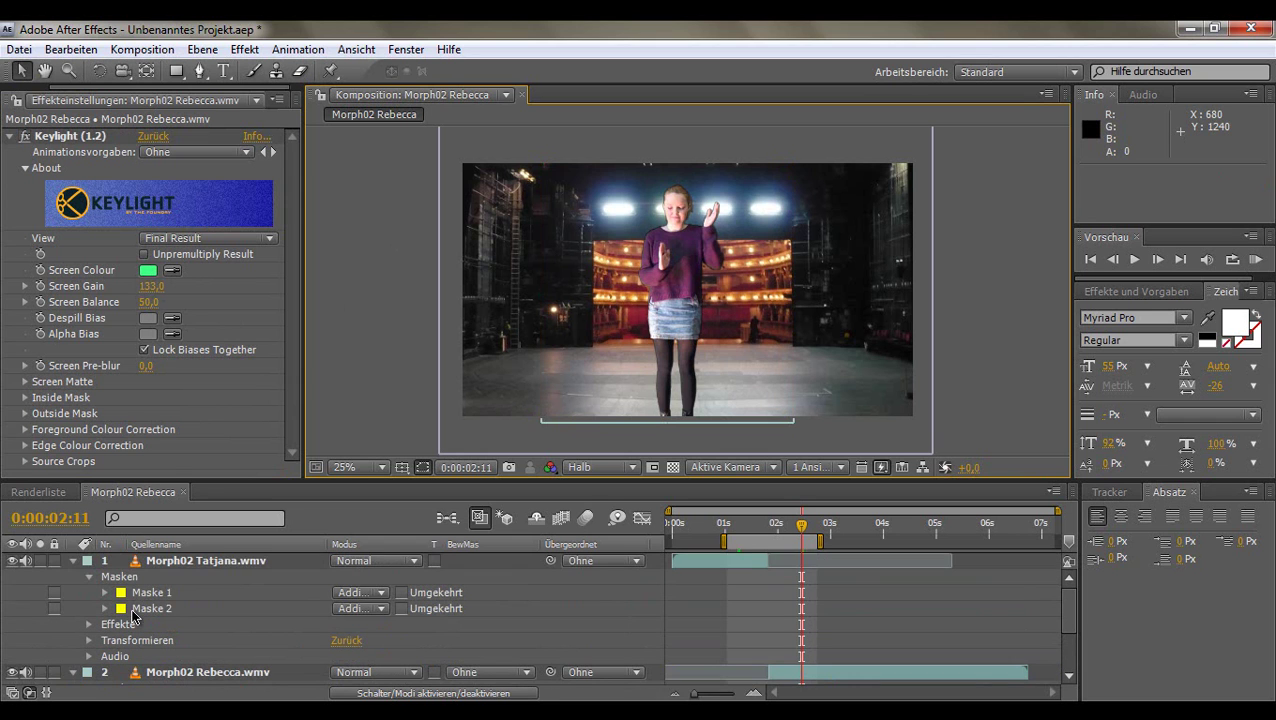
# - Delete Maske 2 from the Morph02 Tatjana layer, leaving only Maske 1
pyautogui.click(131, 609)
pyautogui.press('Delete')
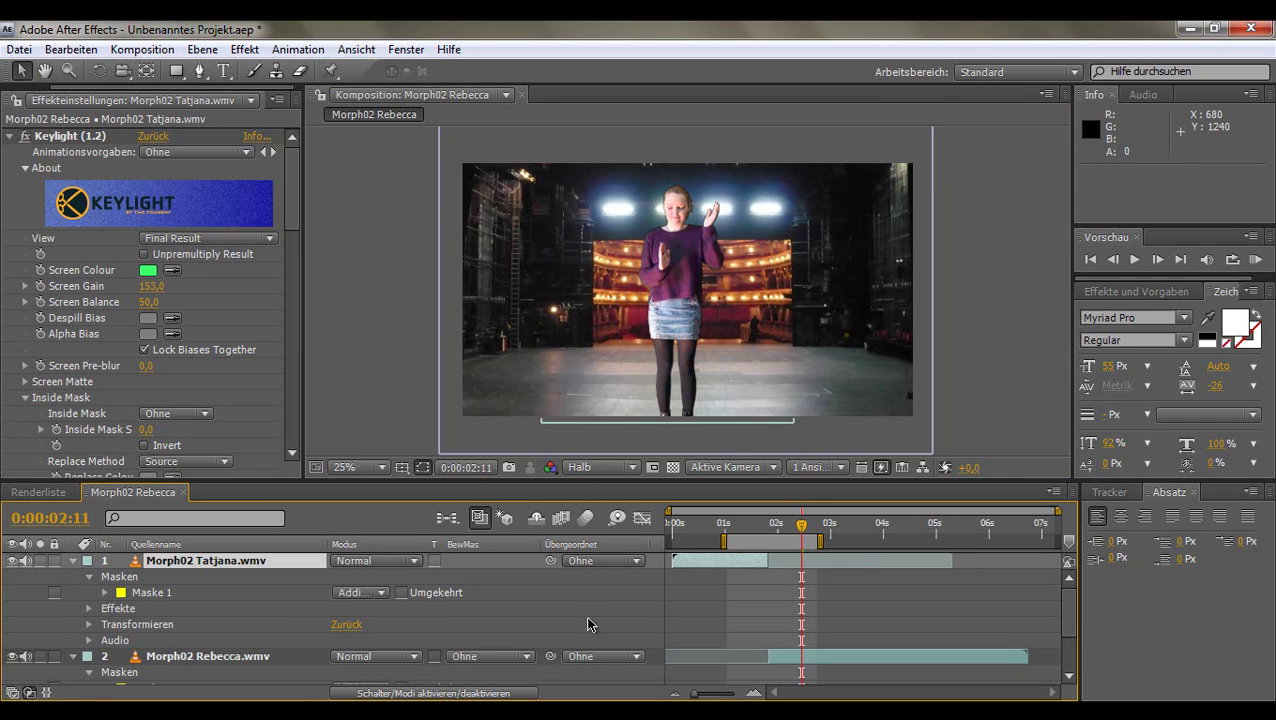
pyautogui.click(752, 530)
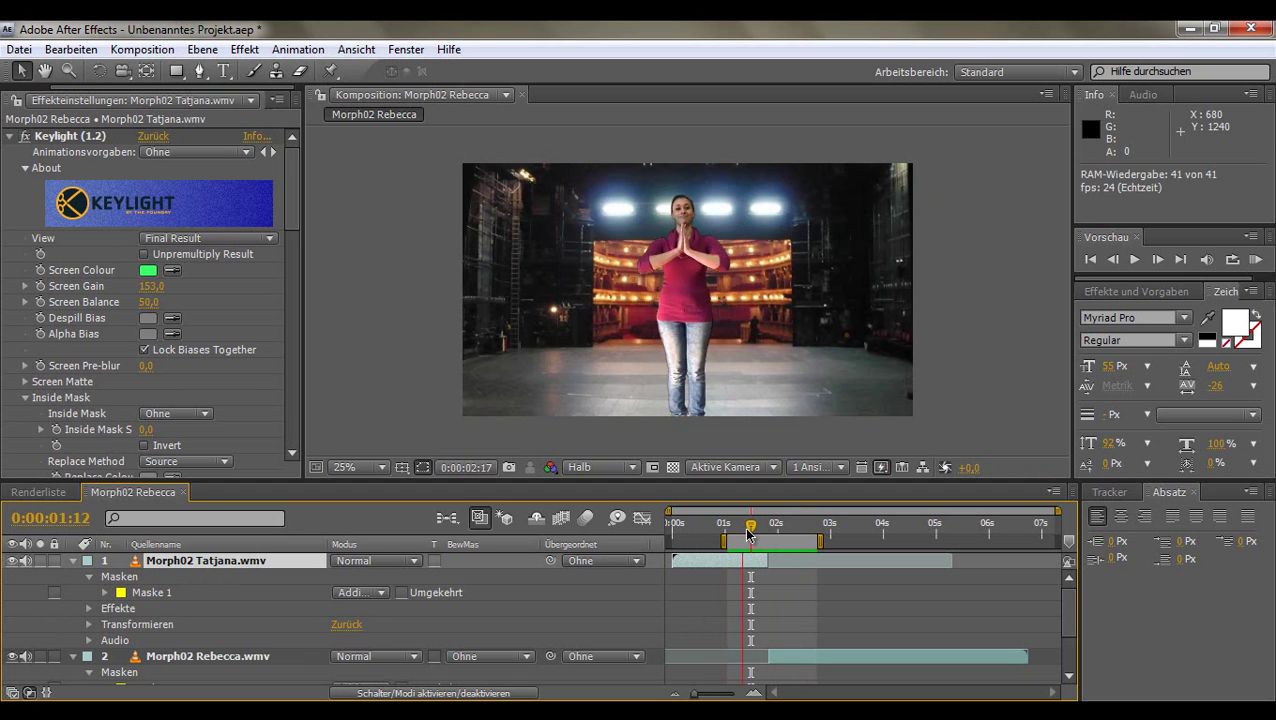
# - Stop the morph preview at 0:00:02:08 and select the Morph02 Rebecca layer
pyautogui.press('space')
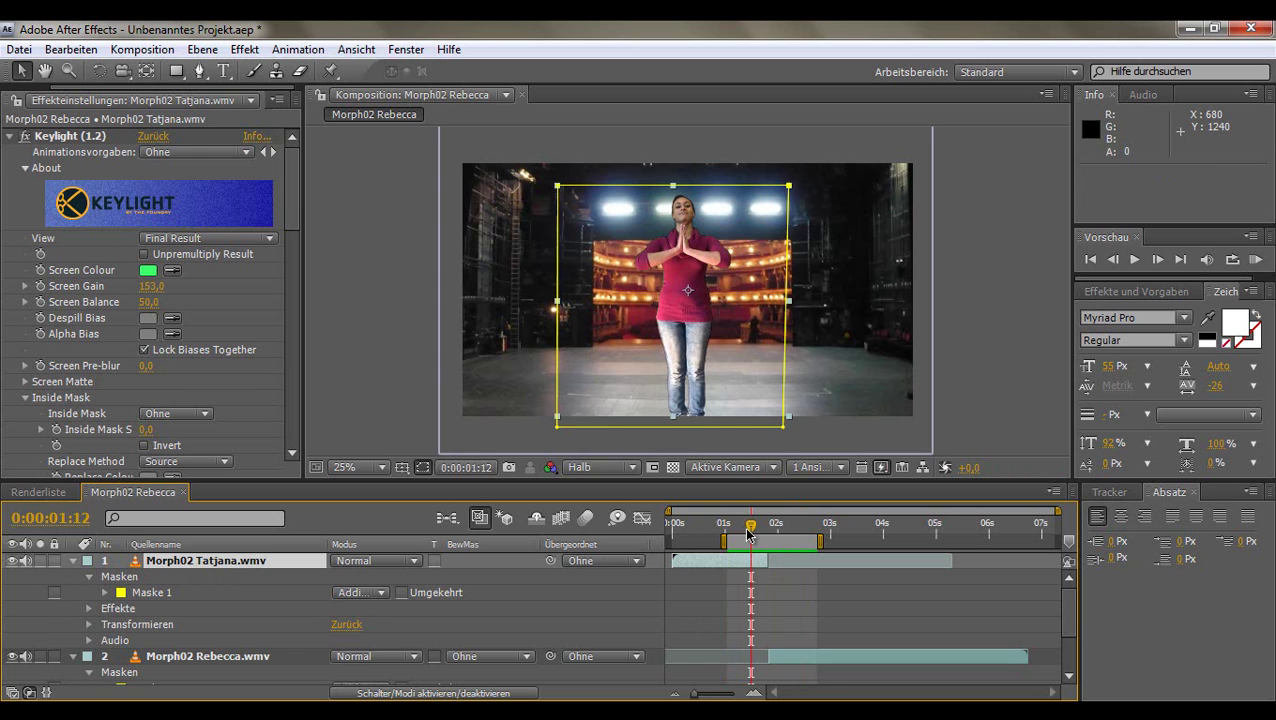
pyautogui.click(794, 524)
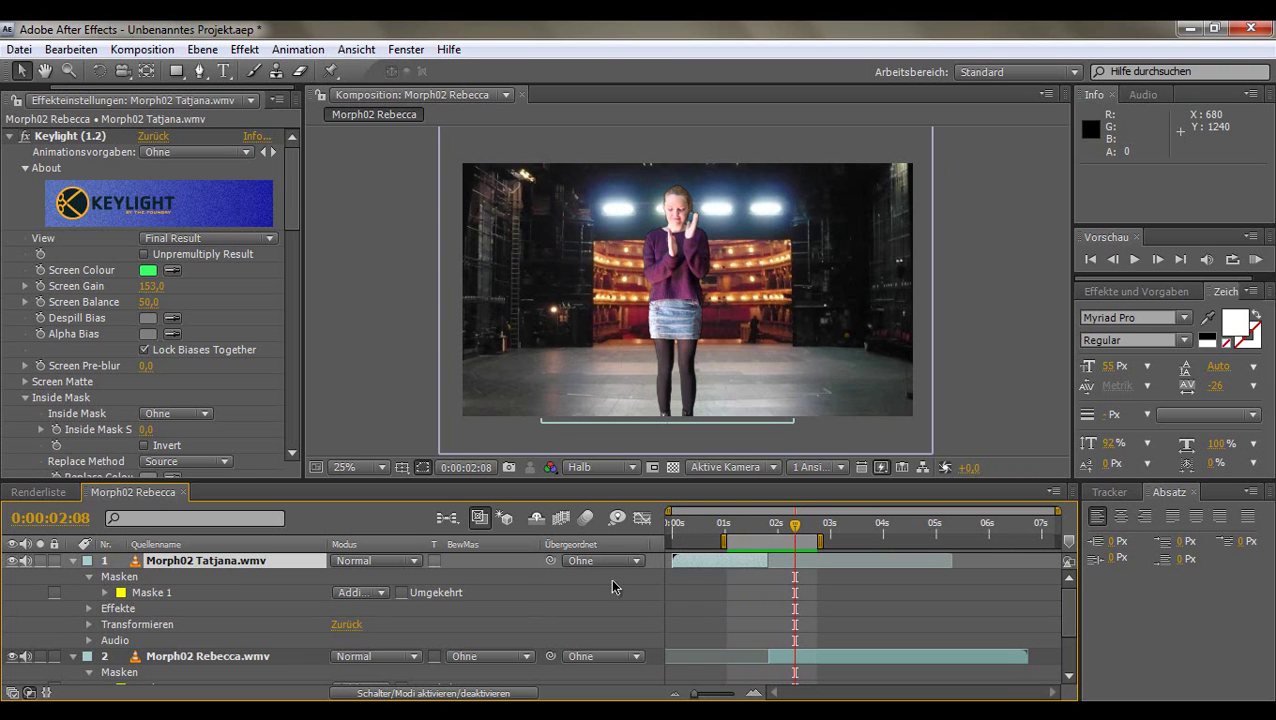
pyautogui.click(209, 655)
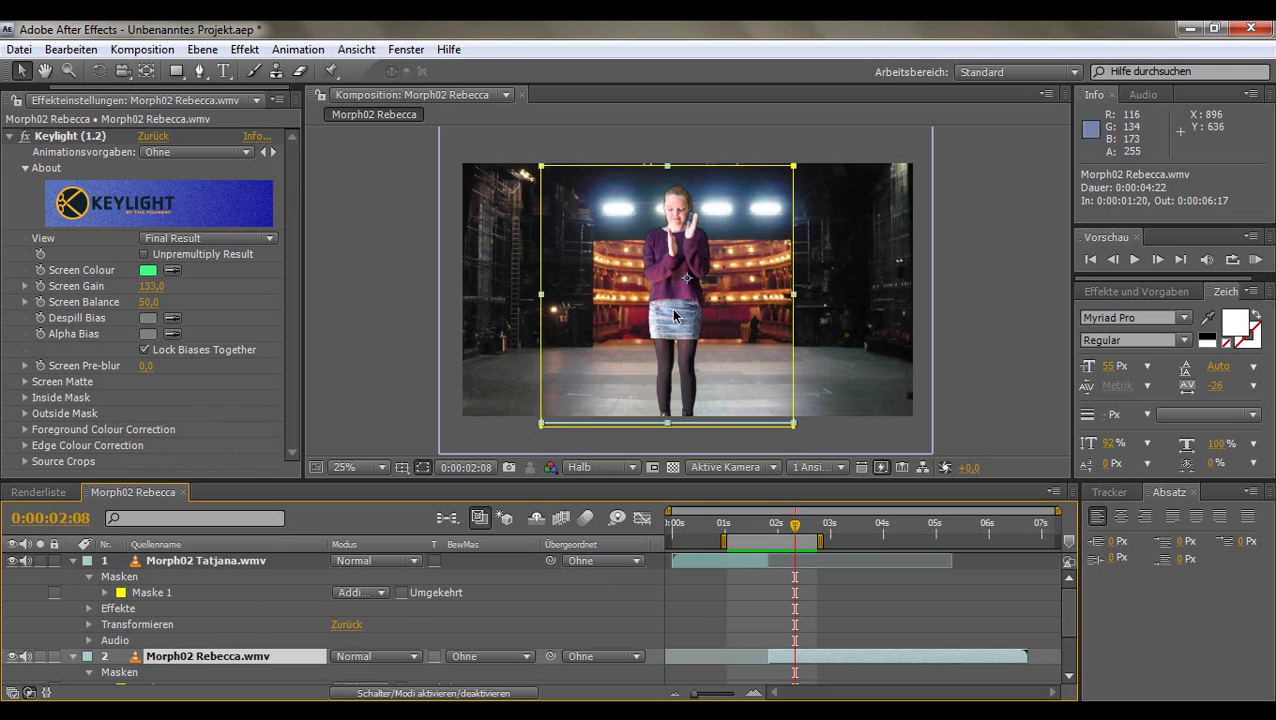
# - Nudge the Rebecca layer right and down so she lines up with Tatjana
pyautogui.moveTo(645, 330); pyautogui.dragTo(645, 329)
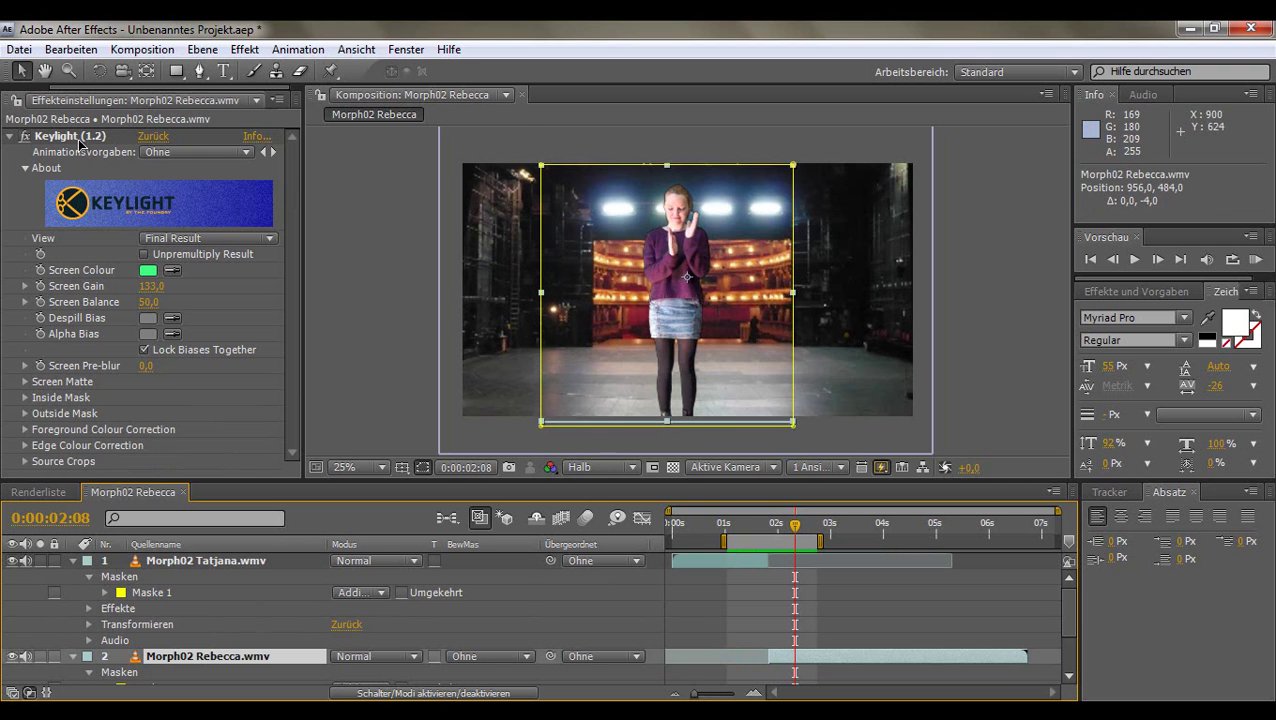
pyautogui.press('Right')
pyautogui.press('Right')
pyautogui.press('Right')
pyautogui.moveTo(664, 302); pyautogui.dragTo(671, 310)
pyautogui.click(322, 321)
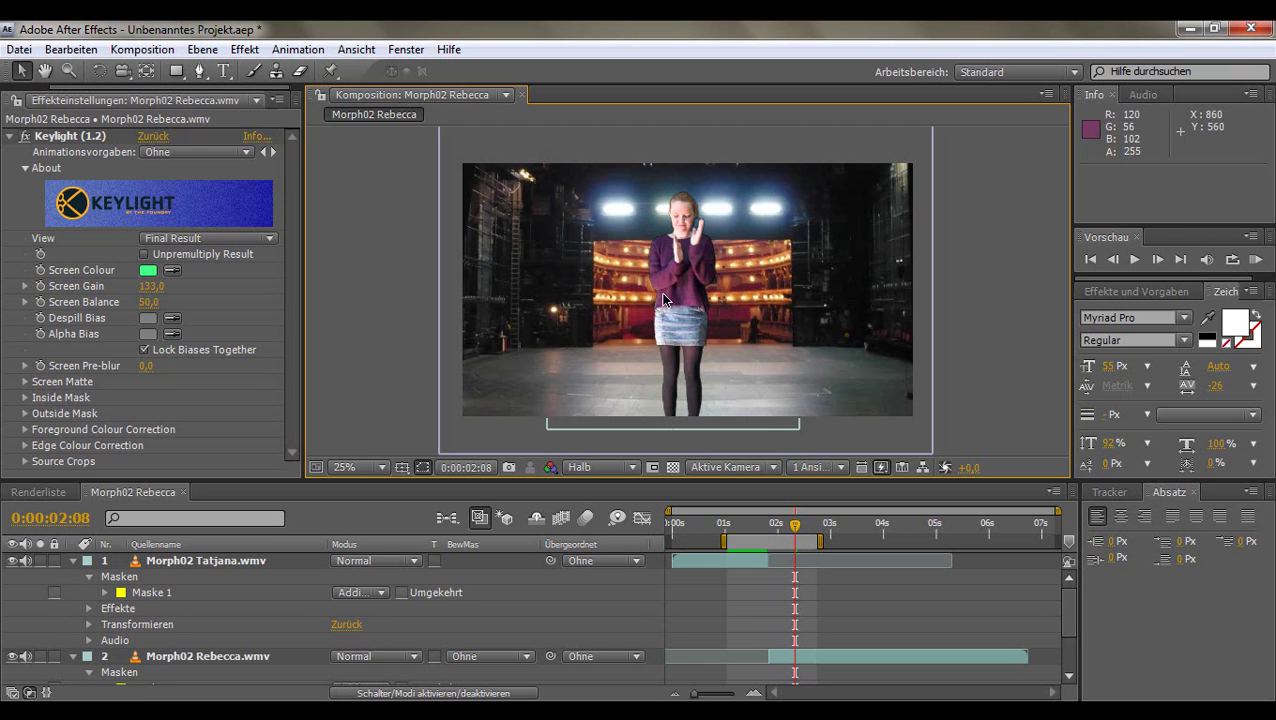
# - Around frame 0:00:01:18, shift Rebecca slightly left while comparing adjacent morph frames
pyautogui.click(767, 527)
pyautogui.moveTo(767, 527); pyautogui.dragTo(771, 527)
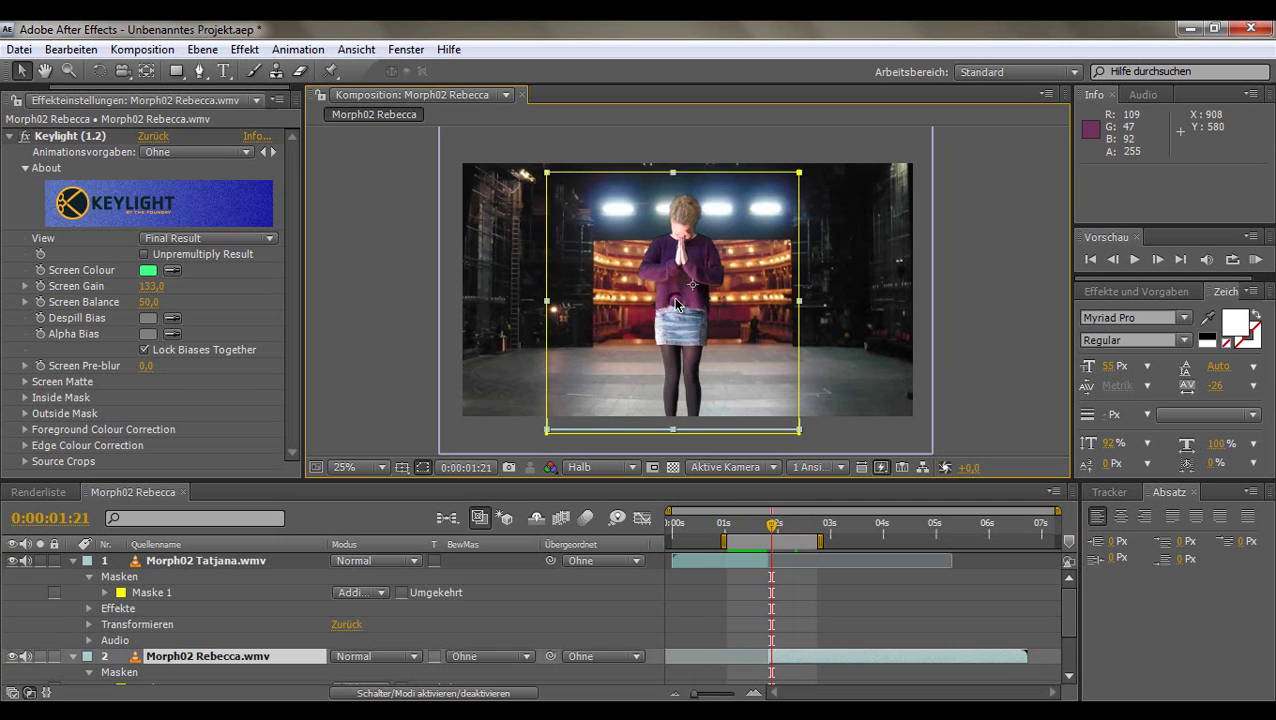
pyautogui.moveTo(676, 305); pyautogui.dragTo(681, 308)
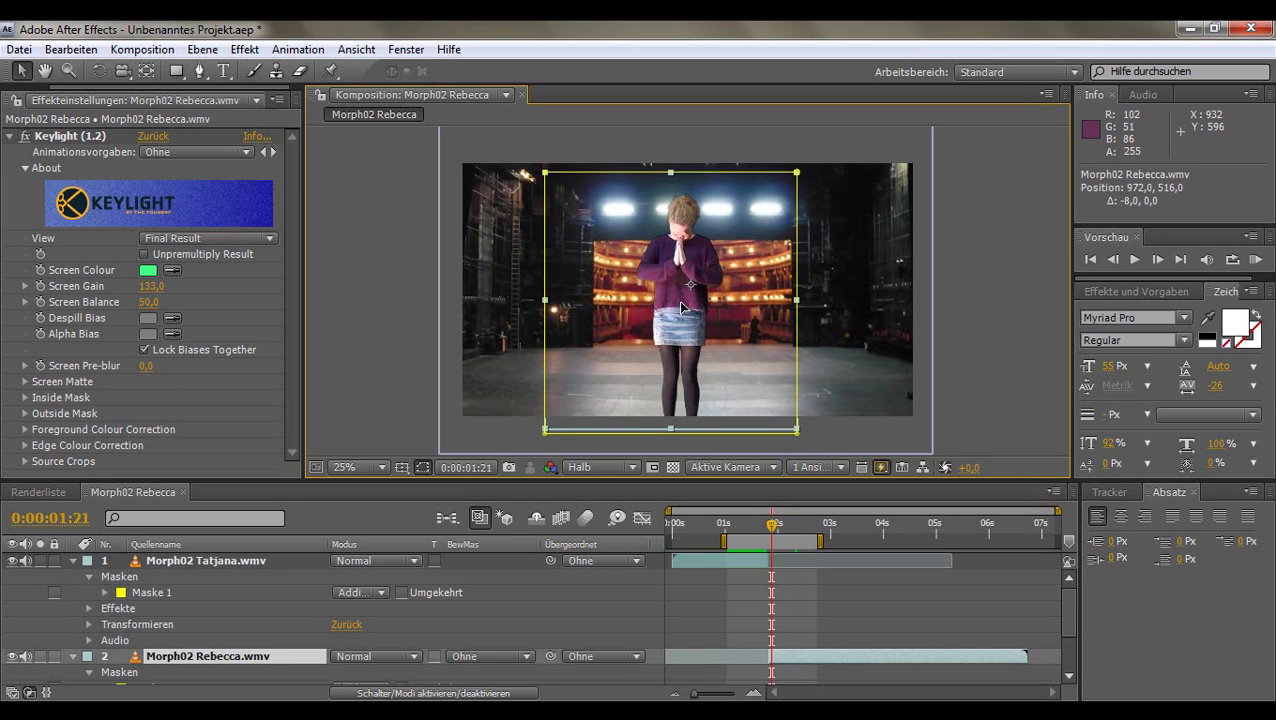
pyautogui.moveTo(770, 528)
pyautogui.mouseDown()
pyautogui.moveTo(781, 533)
pyautogui.moveTo(754, 533)
pyautogui.moveTo(779, 533)
pyautogui.mouseUp()
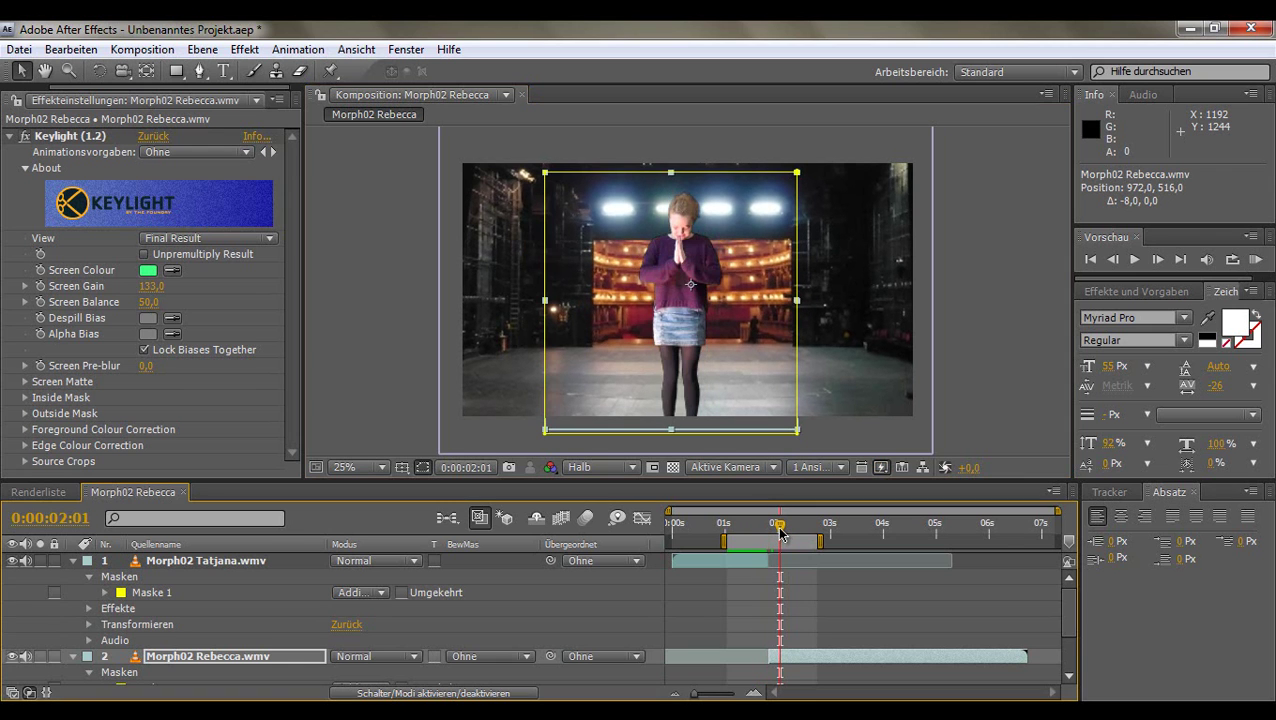
pyautogui.click(370, 297)
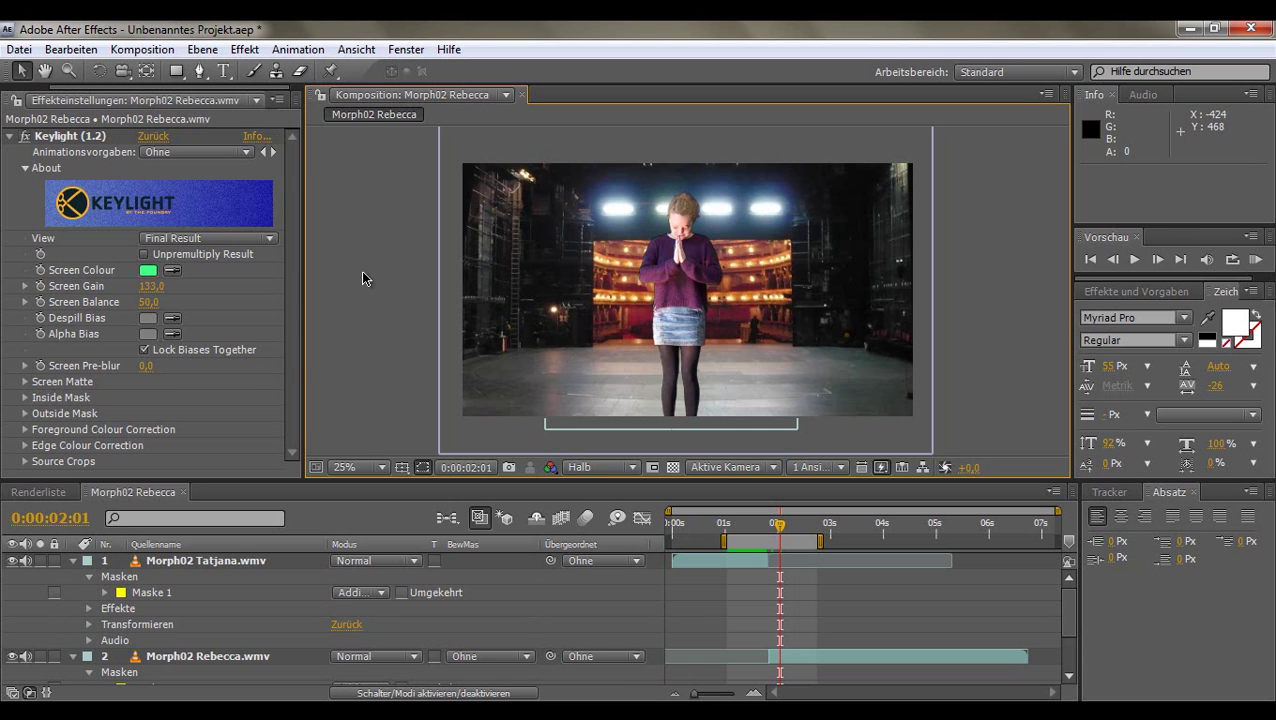
# - Collapse the Tatjana and Rebecca layer properties and scrub back to the other dancer's frame
pyautogui.click(73, 561)
pyautogui.click(73, 577)
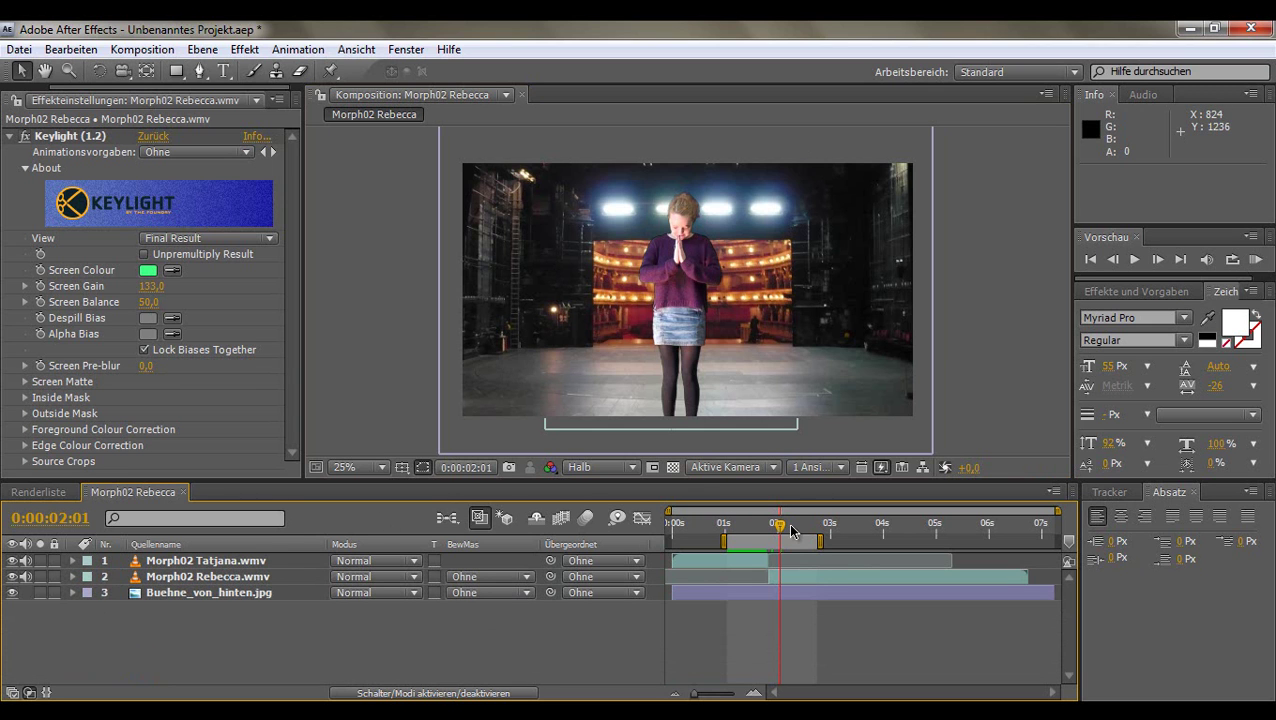
pyautogui.moveTo(782, 533); pyautogui.dragTo(769, 542)
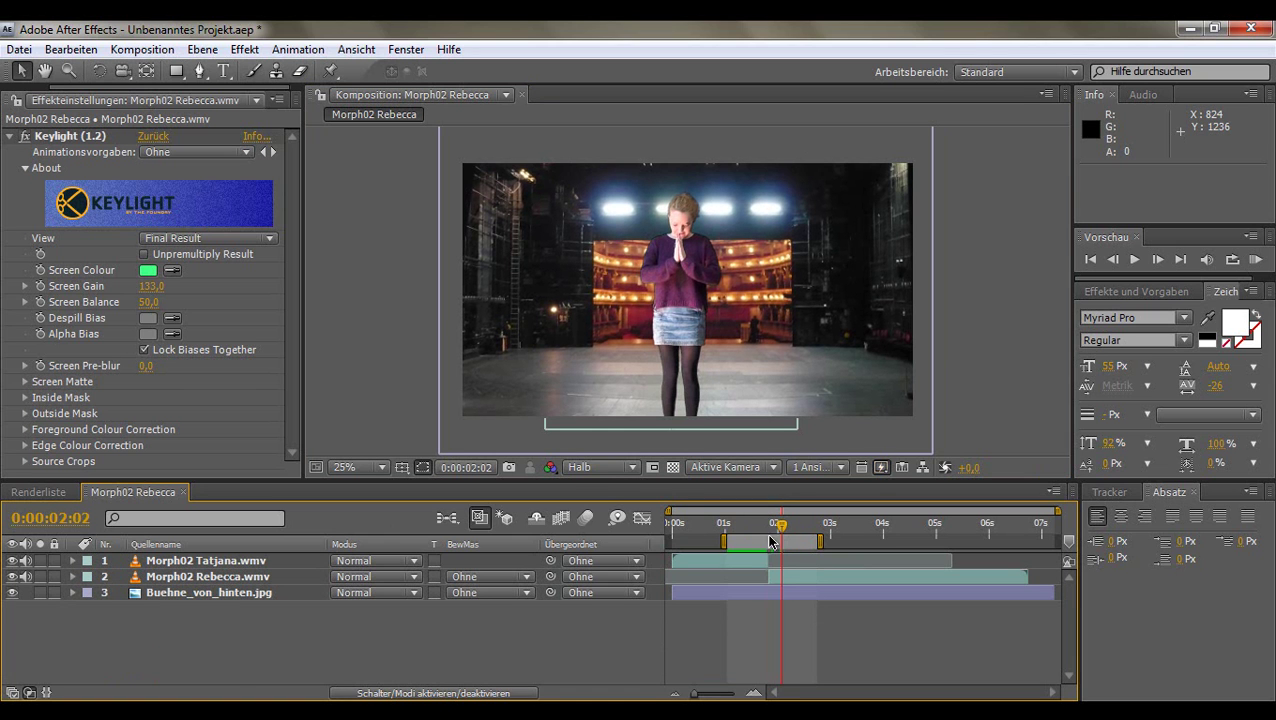
# - Try Full preview resolution, return to Half, then open the AE GS Tut media folder with Ctrl+I
pyautogui.click(632, 469)
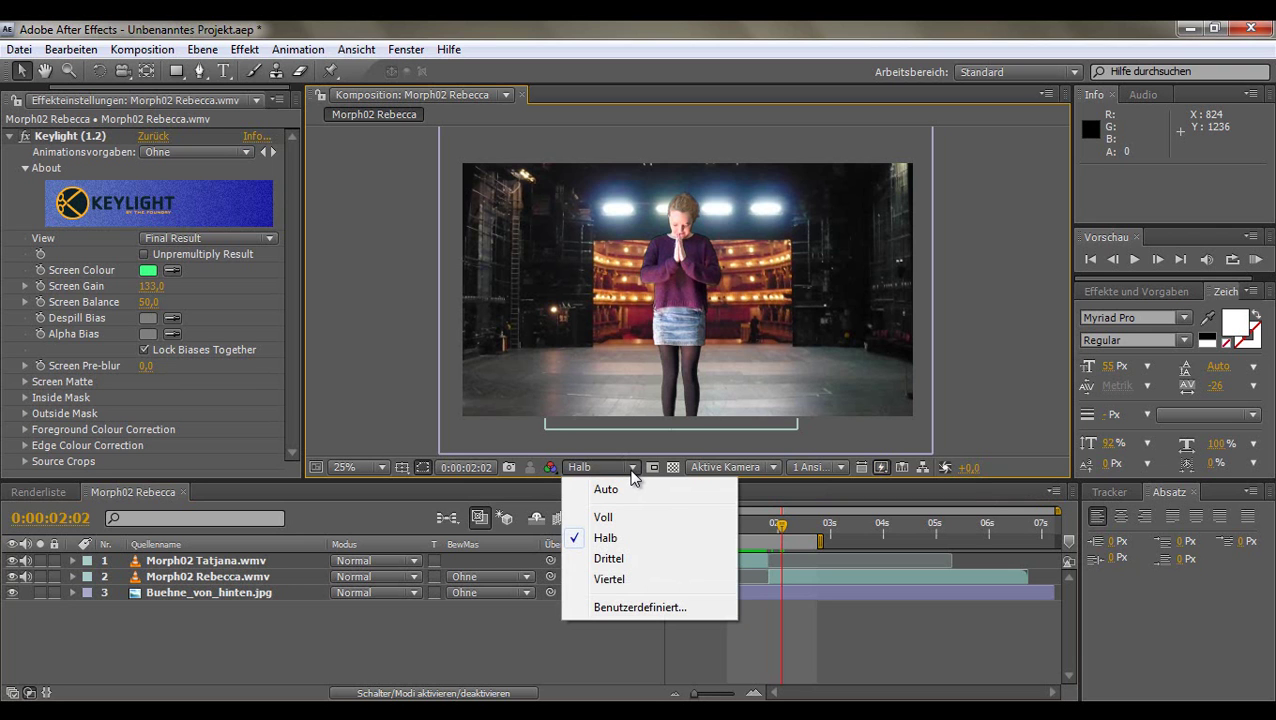
pyautogui.click(617, 519)
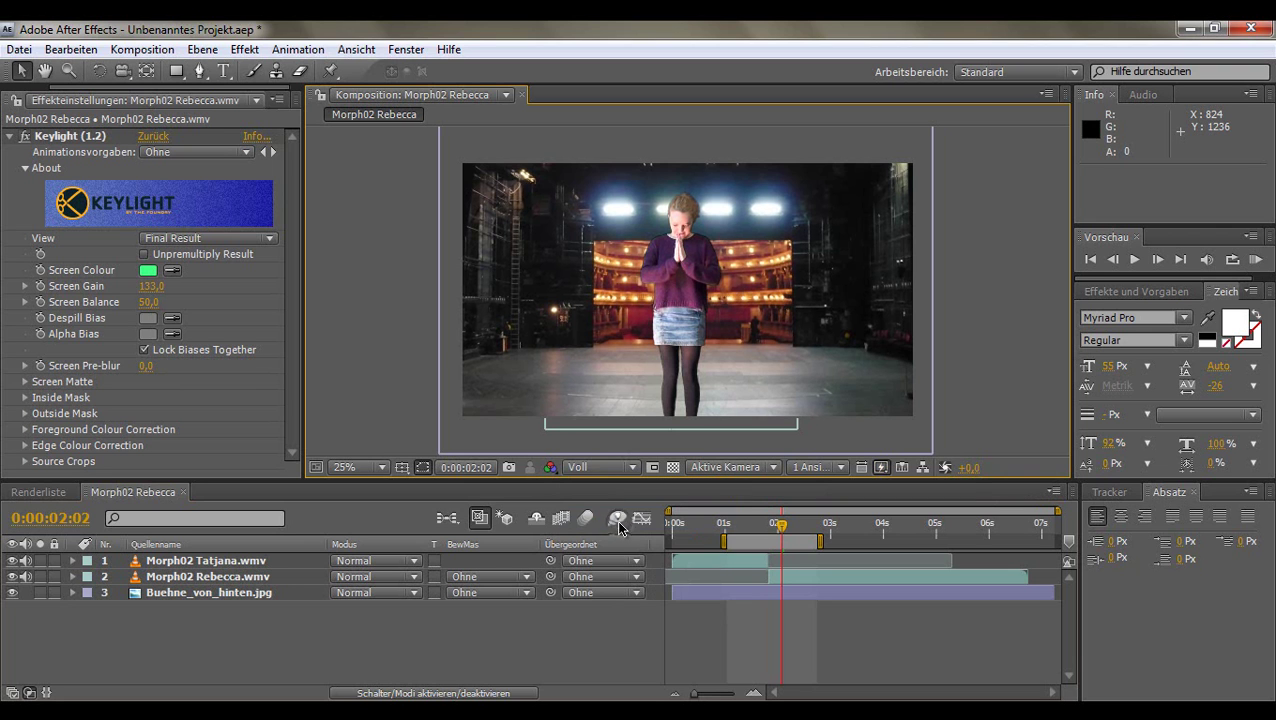
pyautogui.click(634, 466)
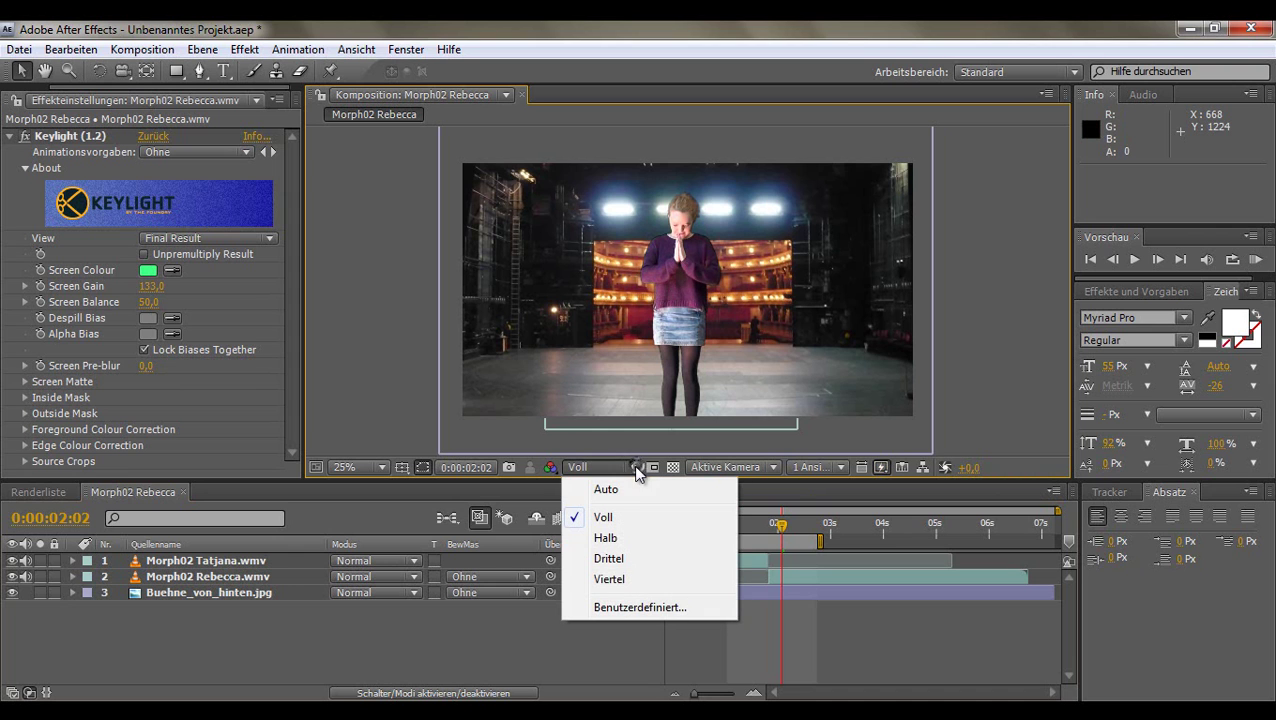
pyautogui.click(617, 540)
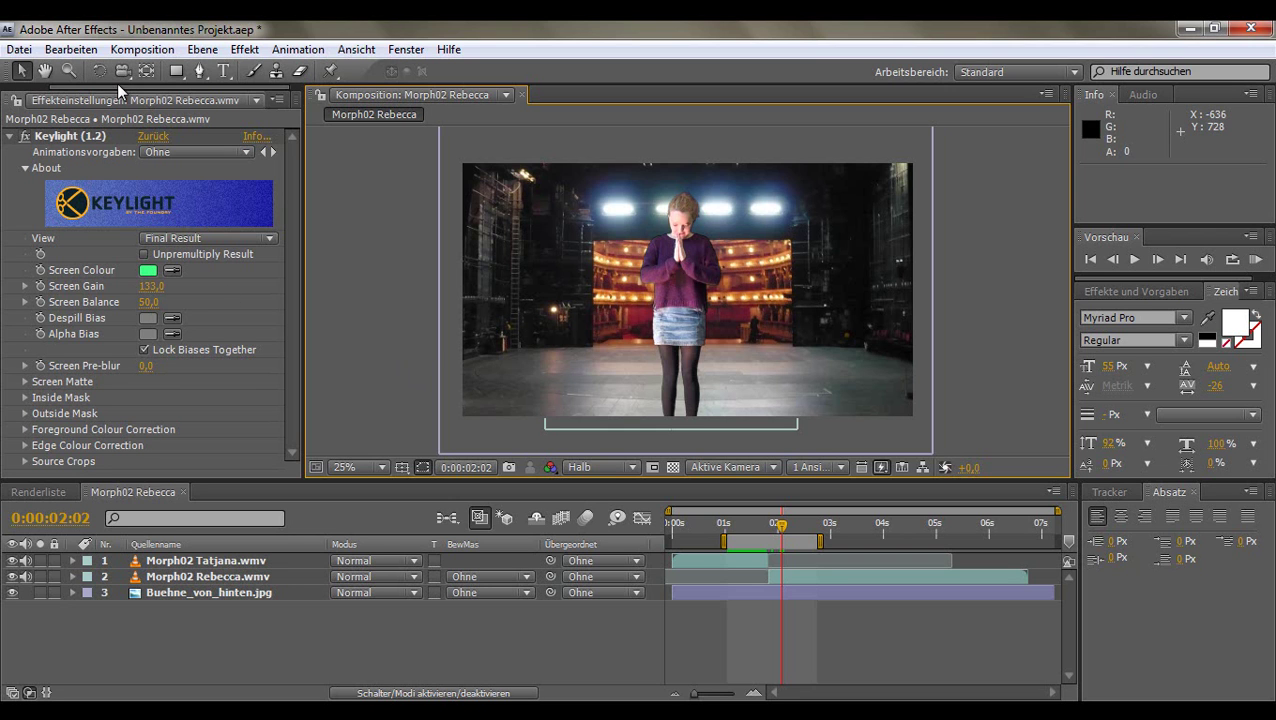
pyautogui.hotkey('ctrl', 'i')
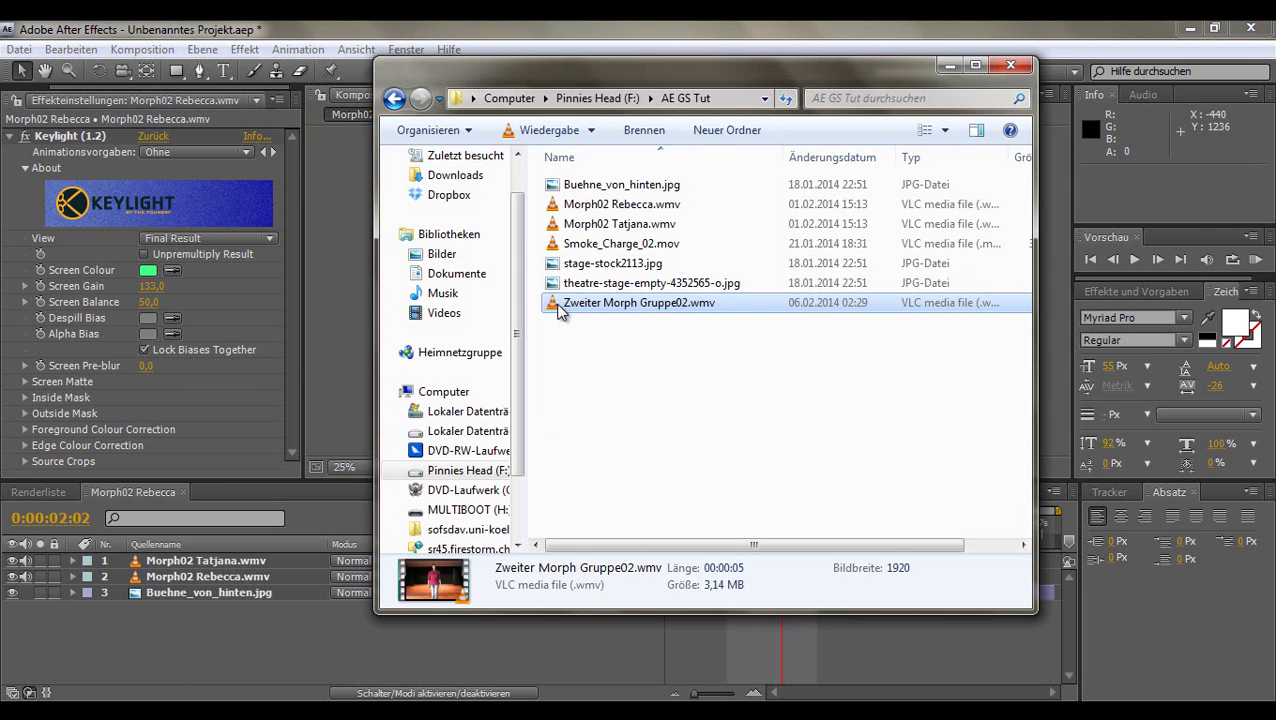
# - Watch the finished Zweiter Morph Gruppe02.wmv example in VLC, then return to After Effects
pyautogui.doubleClick(558, 308)
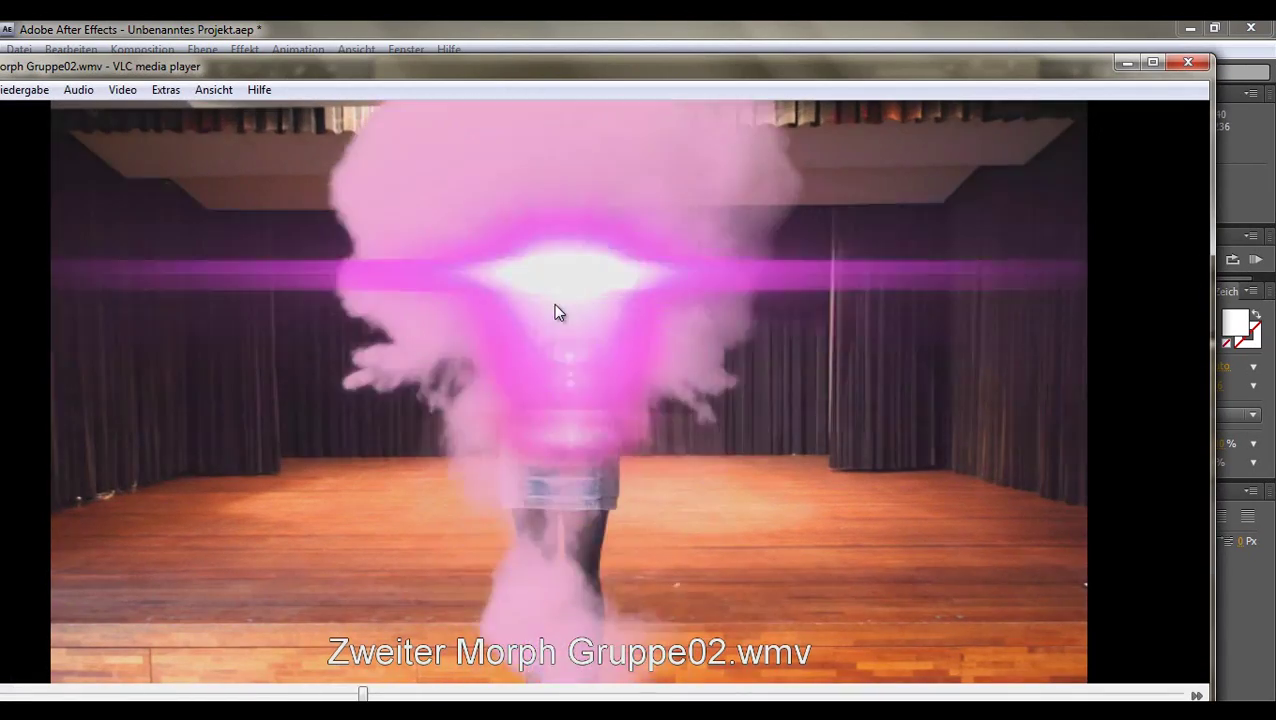
pyautogui.click(1188, 62)
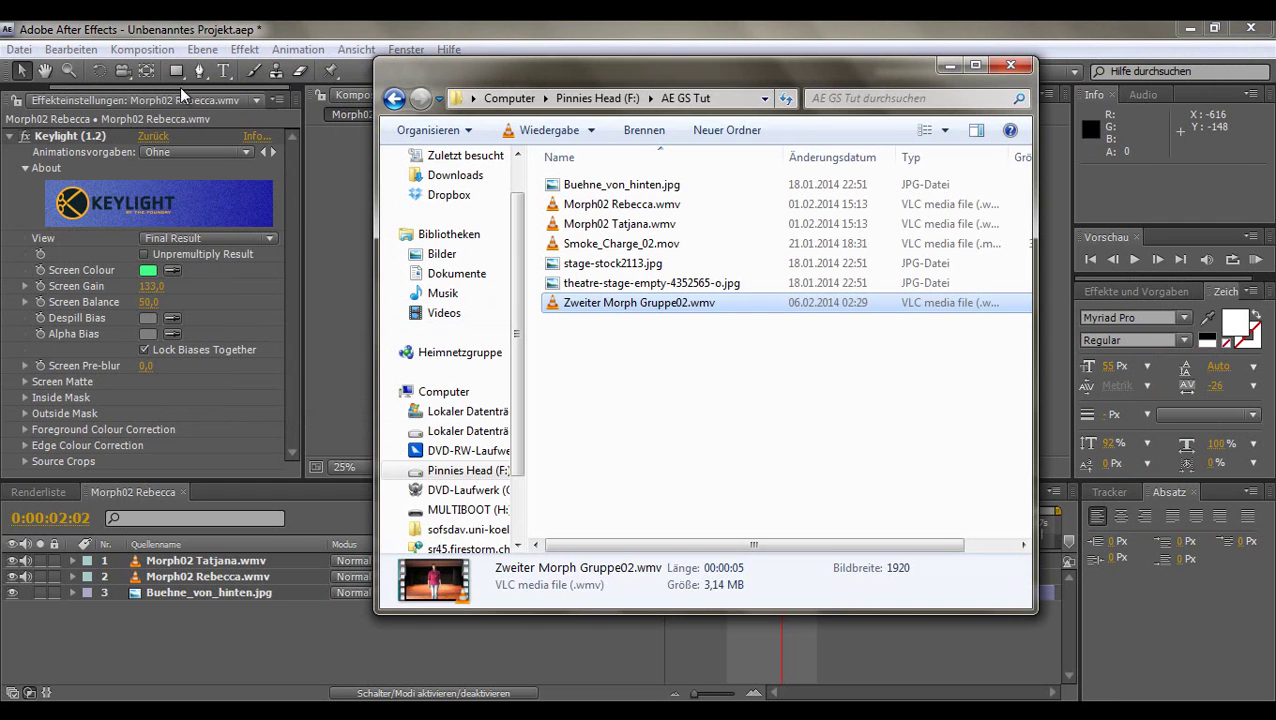
pyautogui.click(176, 88)
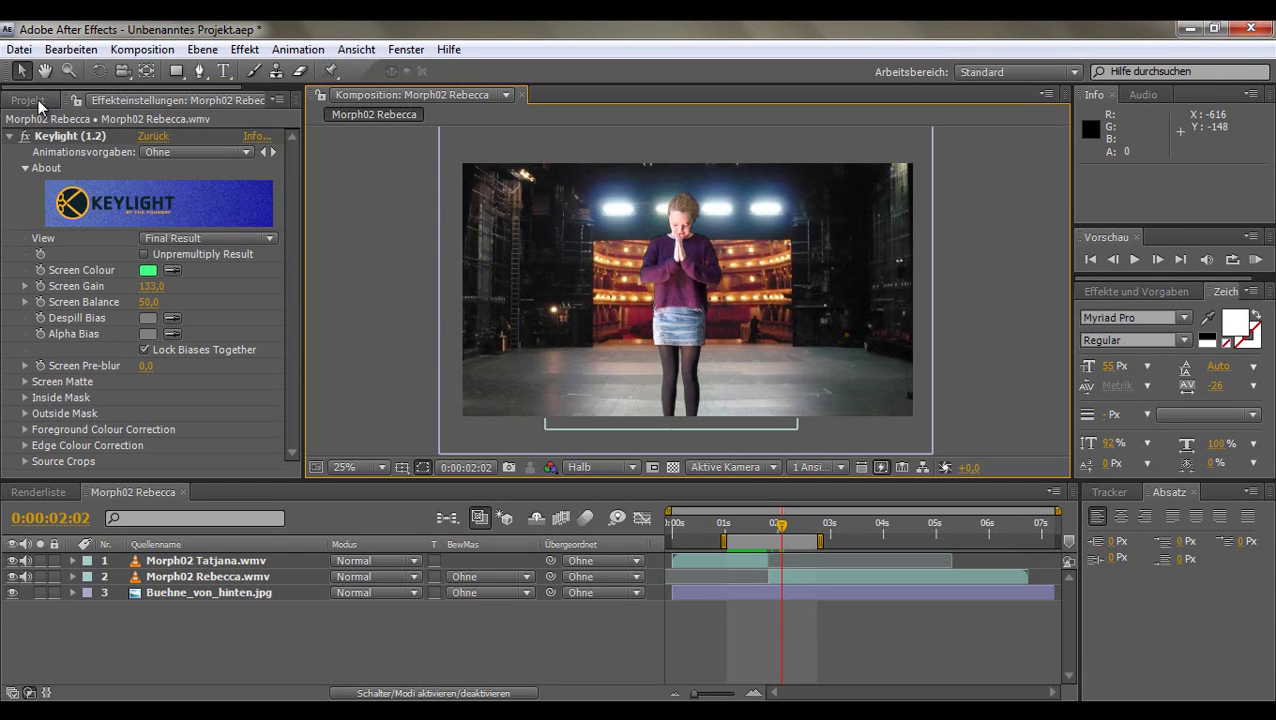
# - Drop Smoke_Charge_02.mov from the Project panel into Morph02 Rebecca as the top layer
pyautogui.click(38, 100)
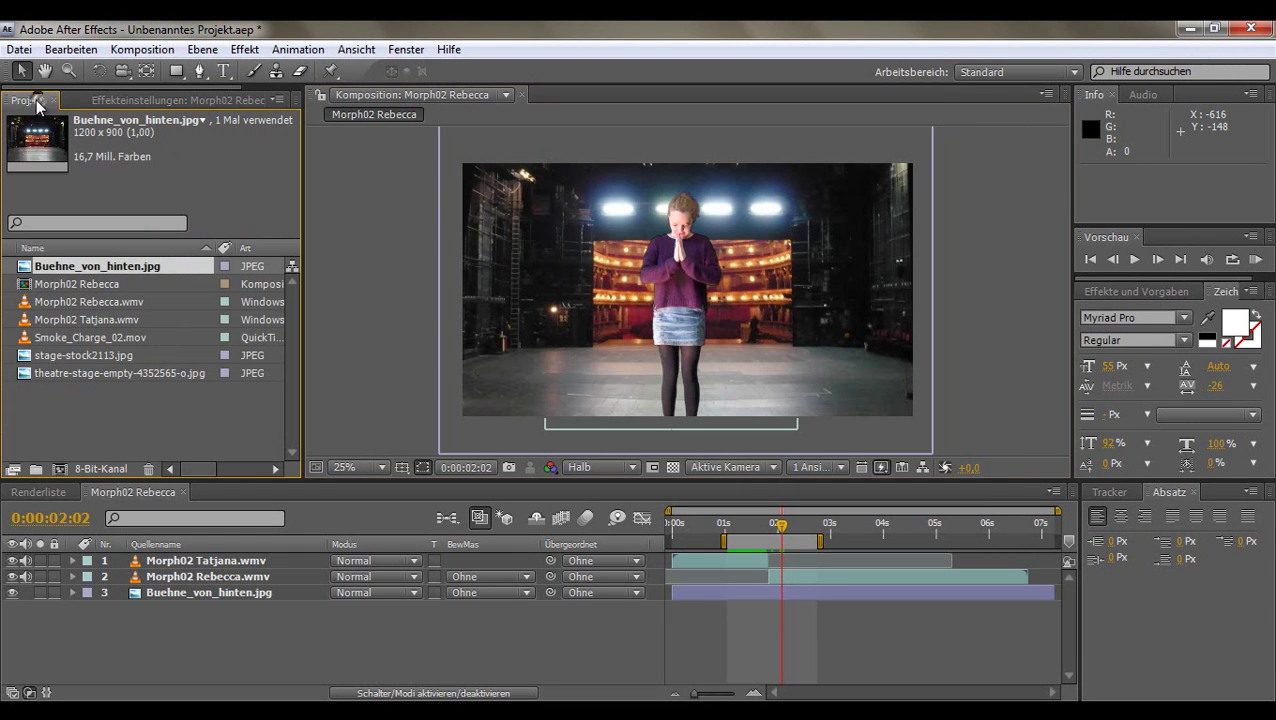
pyautogui.click(27, 343)
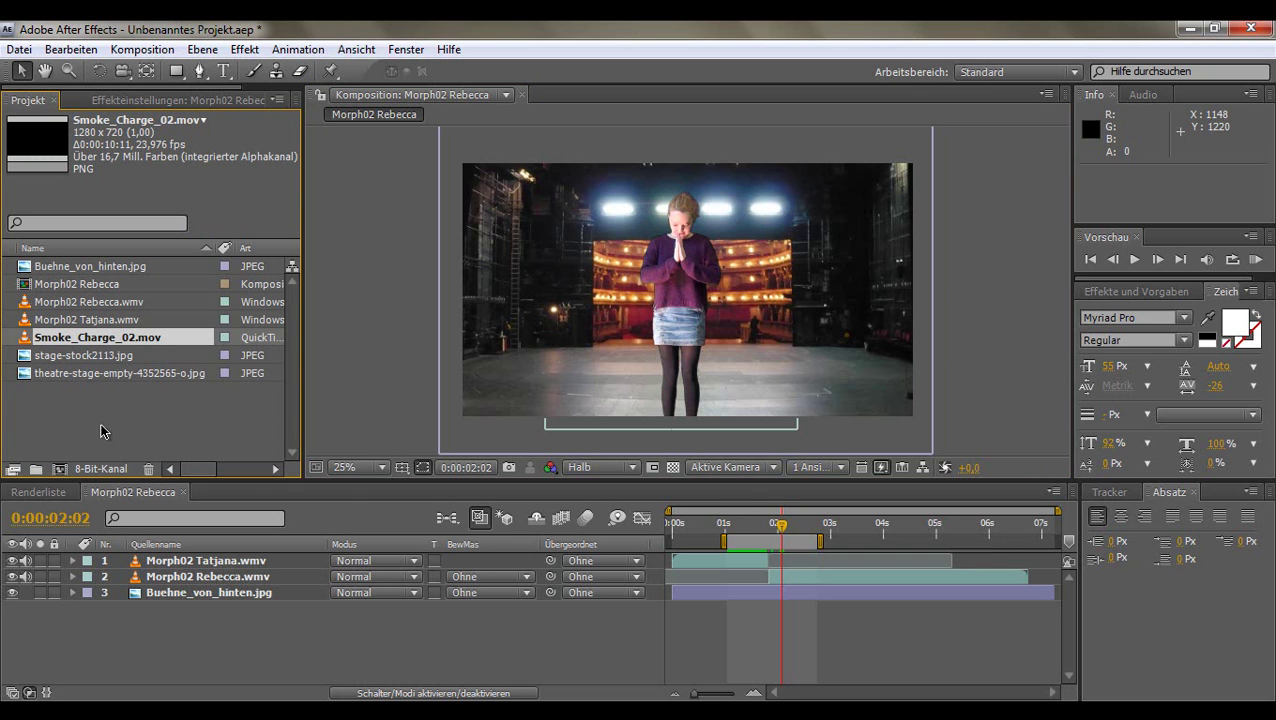
pyautogui.moveTo(30, 345); pyautogui.dragTo(690, 292)
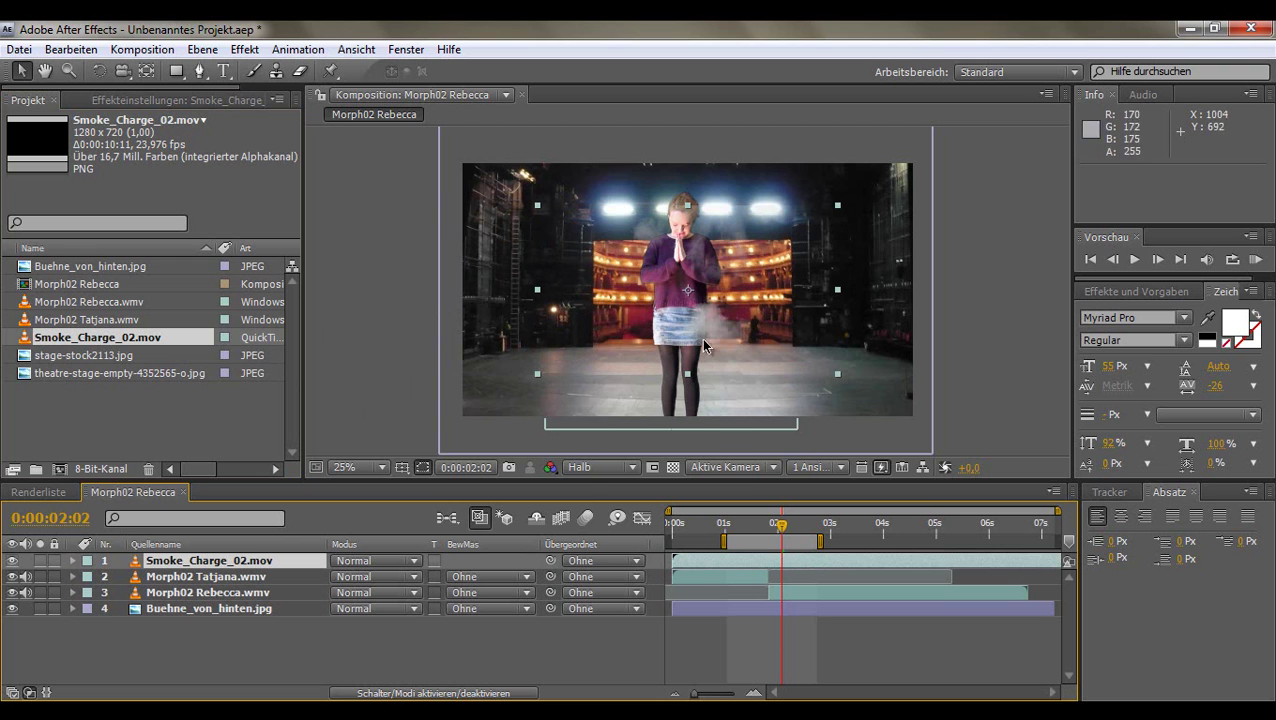
pyautogui.moveTo(782, 526); pyautogui.dragTo(757, 528)
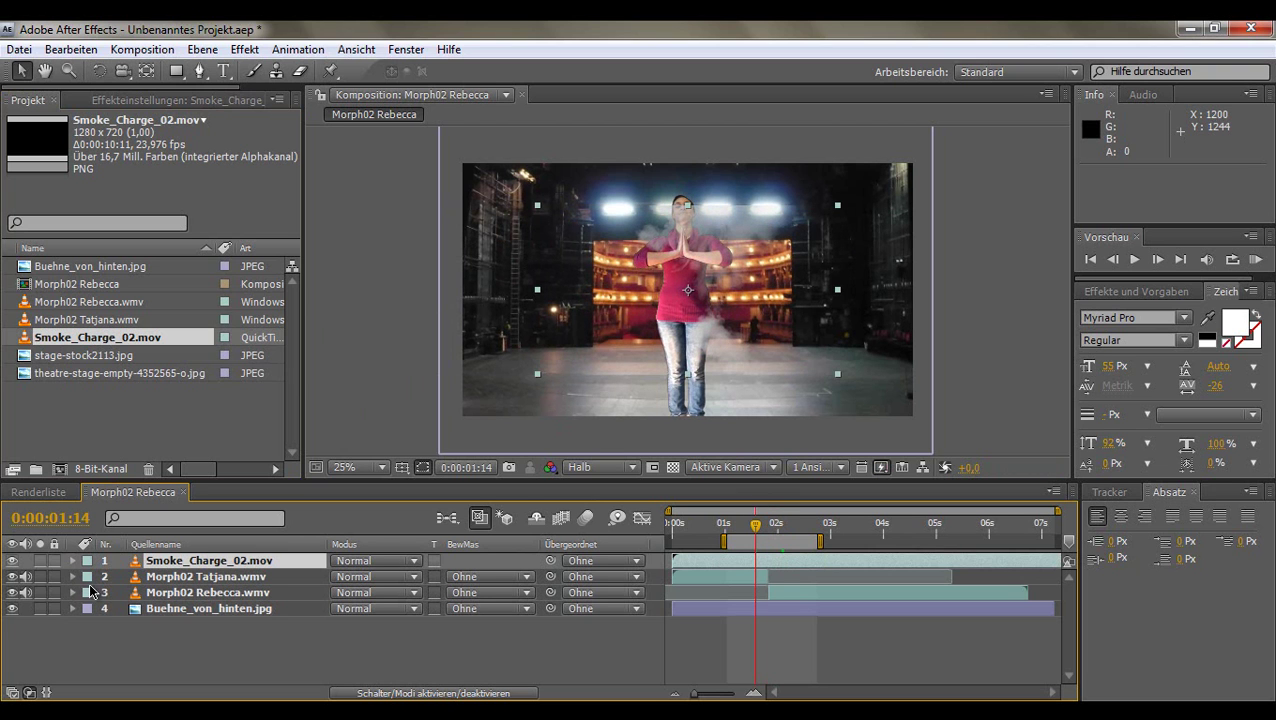
# - Hide the Buehne_von_hinten.jpg background, then scale up the smoke and shift it left to about 728,556
pyautogui.click(13, 609)
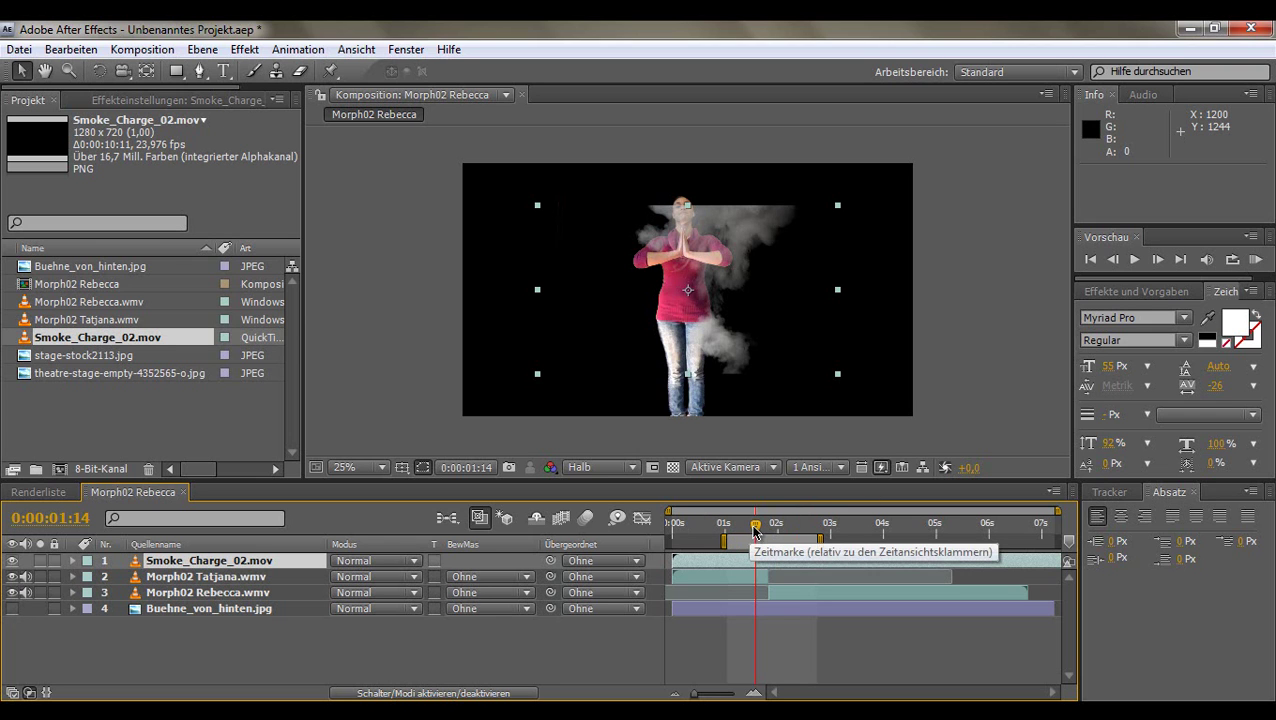
pyautogui.moveTo(755, 530); pyautogui.dragTo(742, 527)
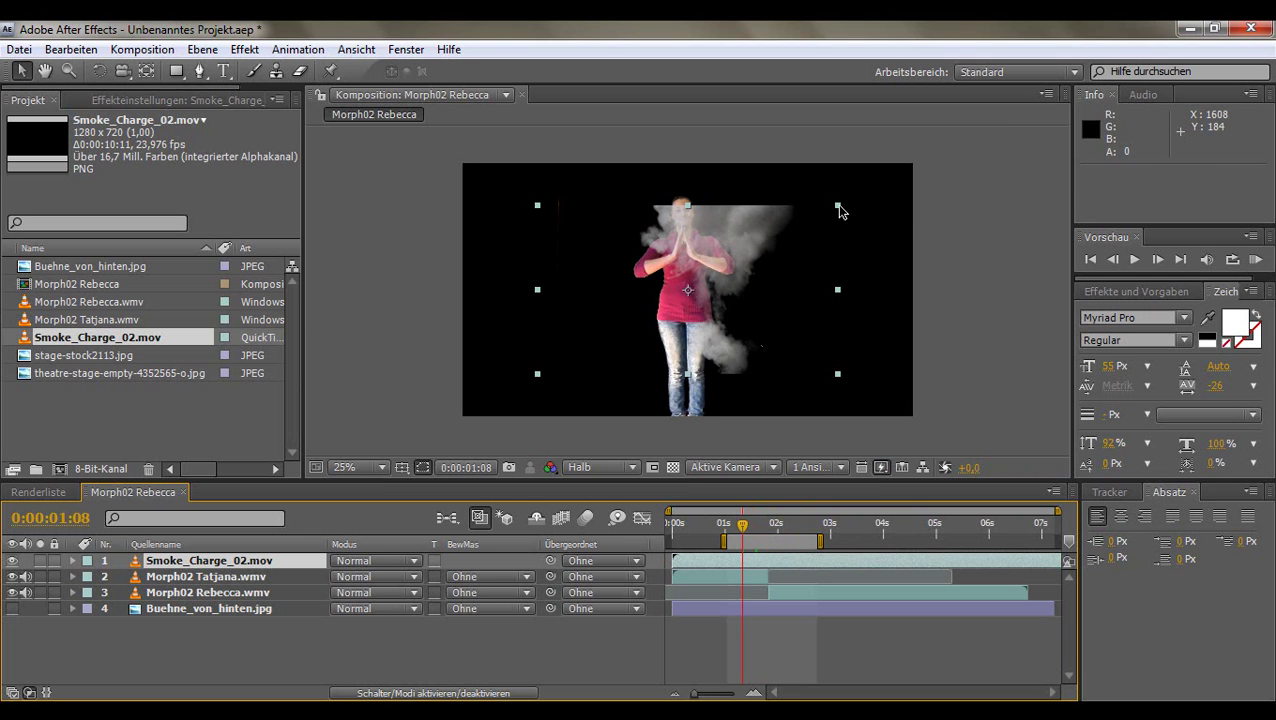
pyautogui.moveTo(837, 205); pyautogui.dragTo(952, 154)
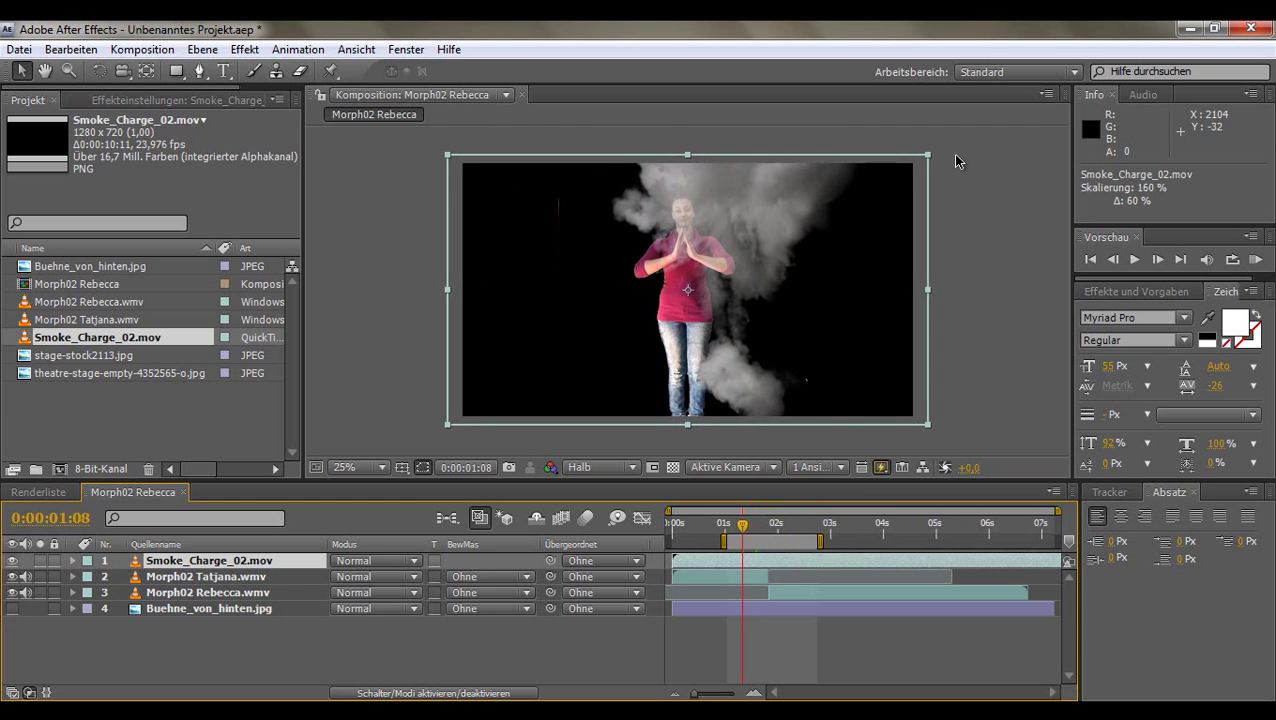
pyautogui.moveTo(846, 245); pyautogui.dragTo(793, 250)
pyautogui.moveTo(741, 523)
pyautogui.mouseDown()
pyautogui.moveTo(771, 524)
pyautogui.moveTo(724, 527)
pyautogui.mouseUp()
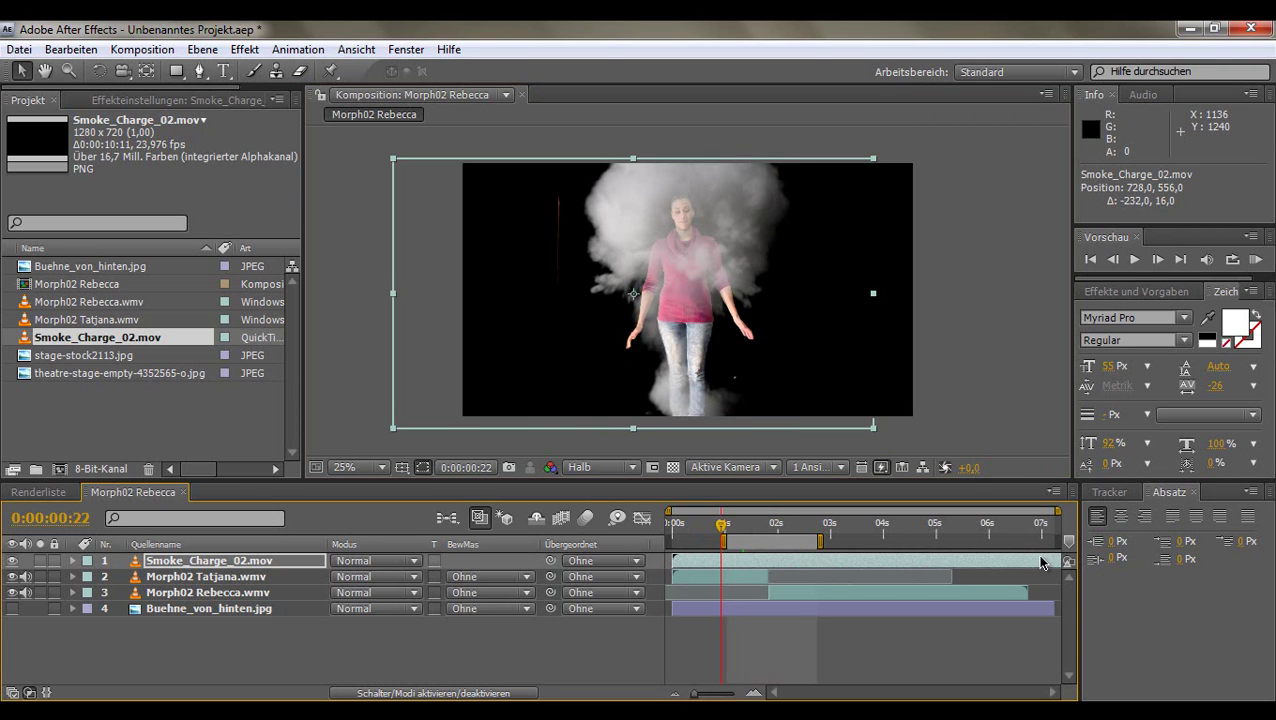
# - Time-stretch the Smoke_Charge_02.mov layer to 50% so it lasts 0:00:05:06
pyautogui.rightClick(168, 566)
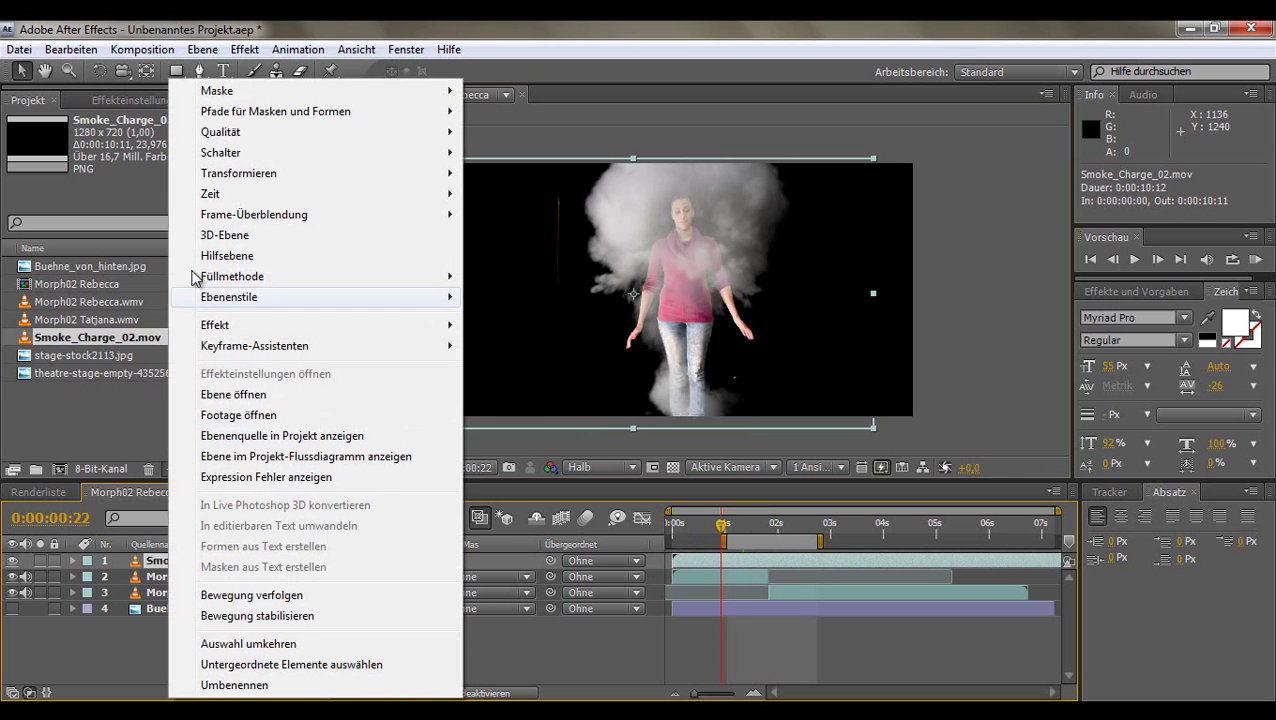
pyautogui.moveTo(193, 198)
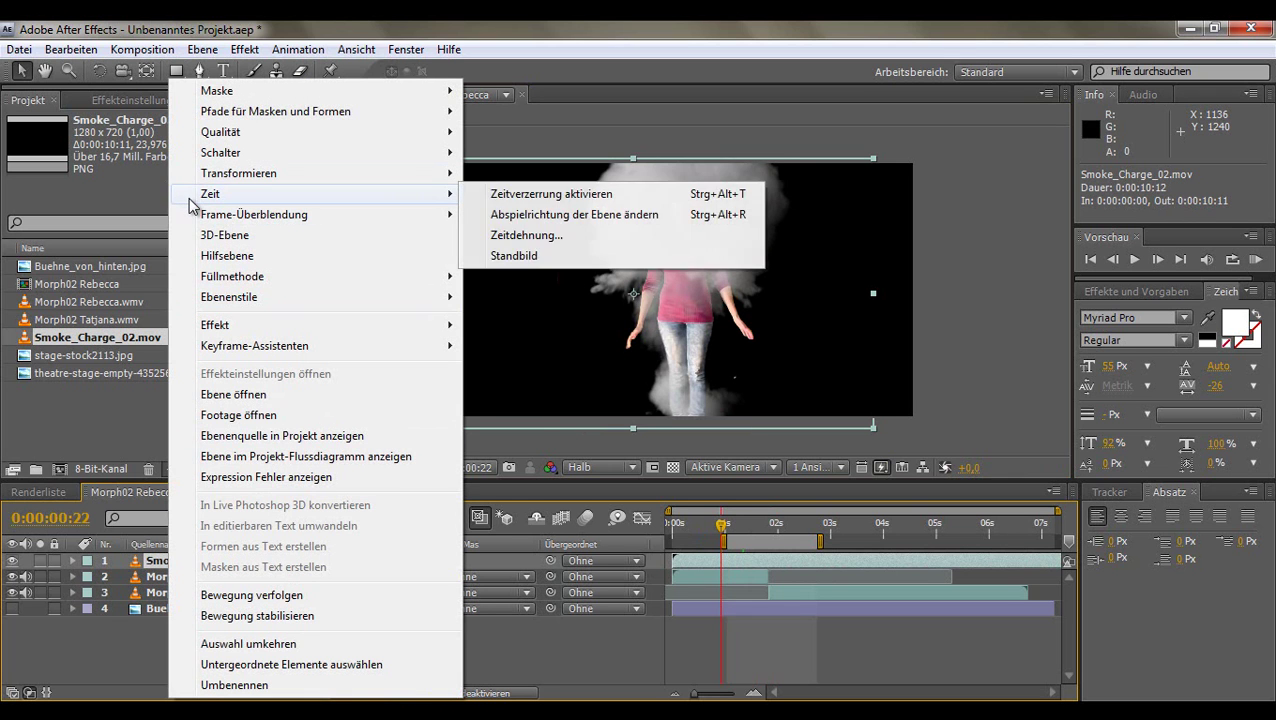
pyautogui.click(561, 240)
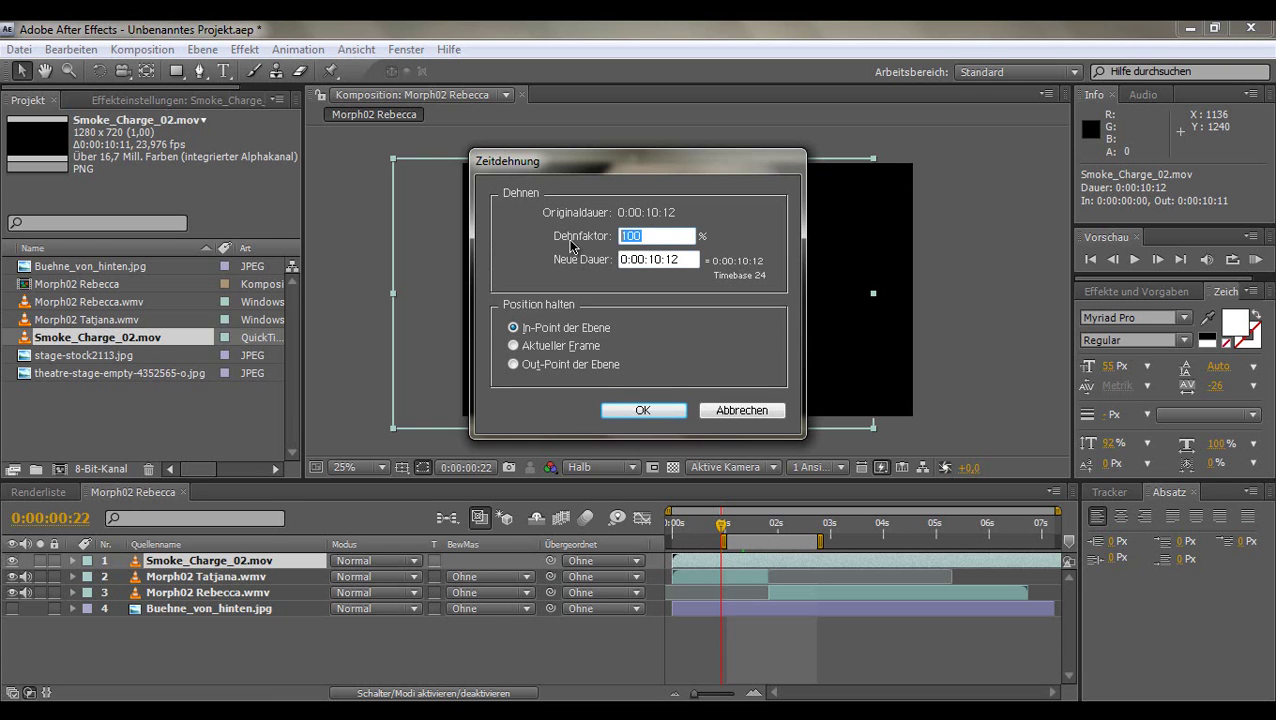
pyautogui.write('50')
pyautogui.press('Return')
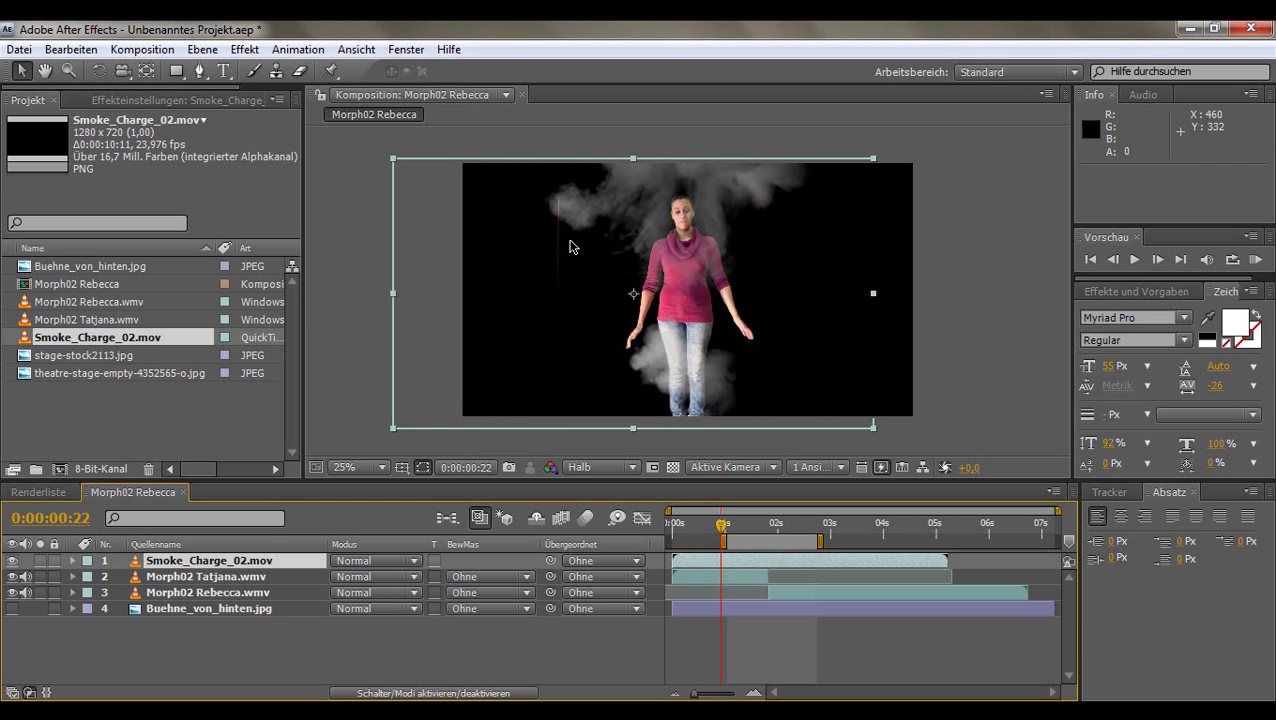
# - Slide the smoke layer in the timeline so it runs from 0:00:01:14 to 0:00:06:19
pyautogui.moveTo(726, 561); pyautogui.dragTo(790, 558)
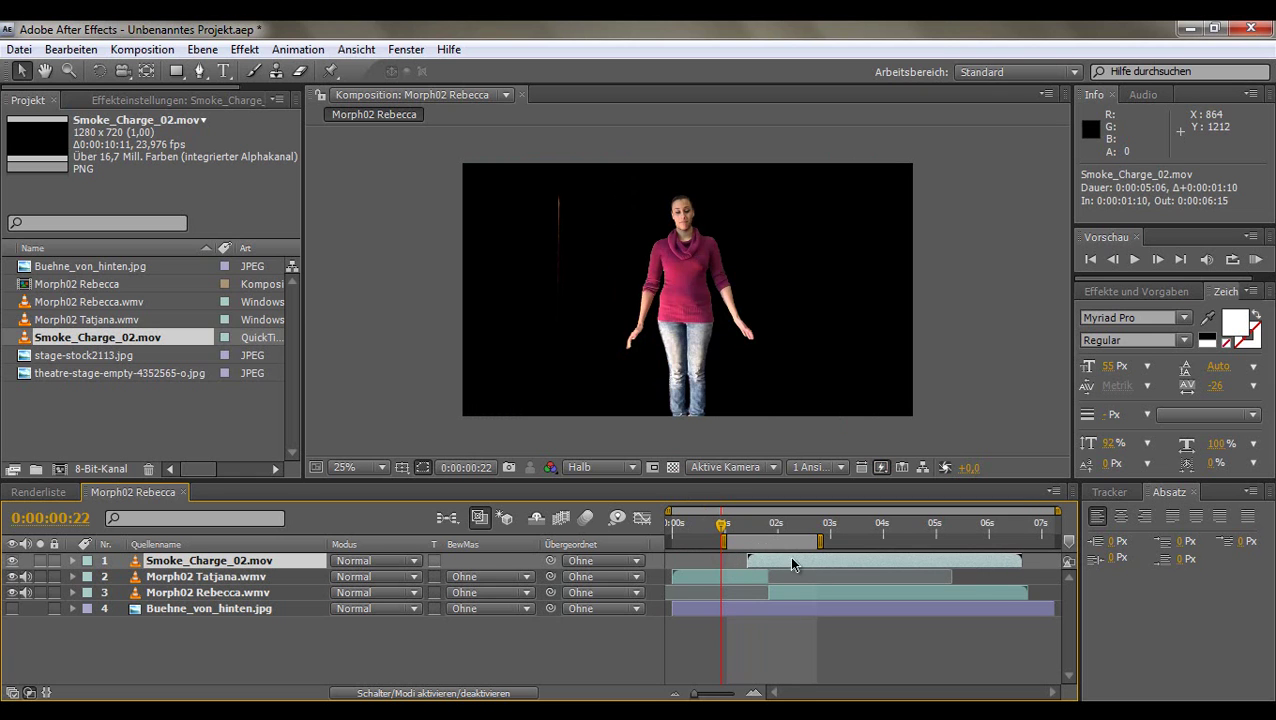
pyautogui.moveTo(724, 533); pyautogui.dragTo(746, 535)
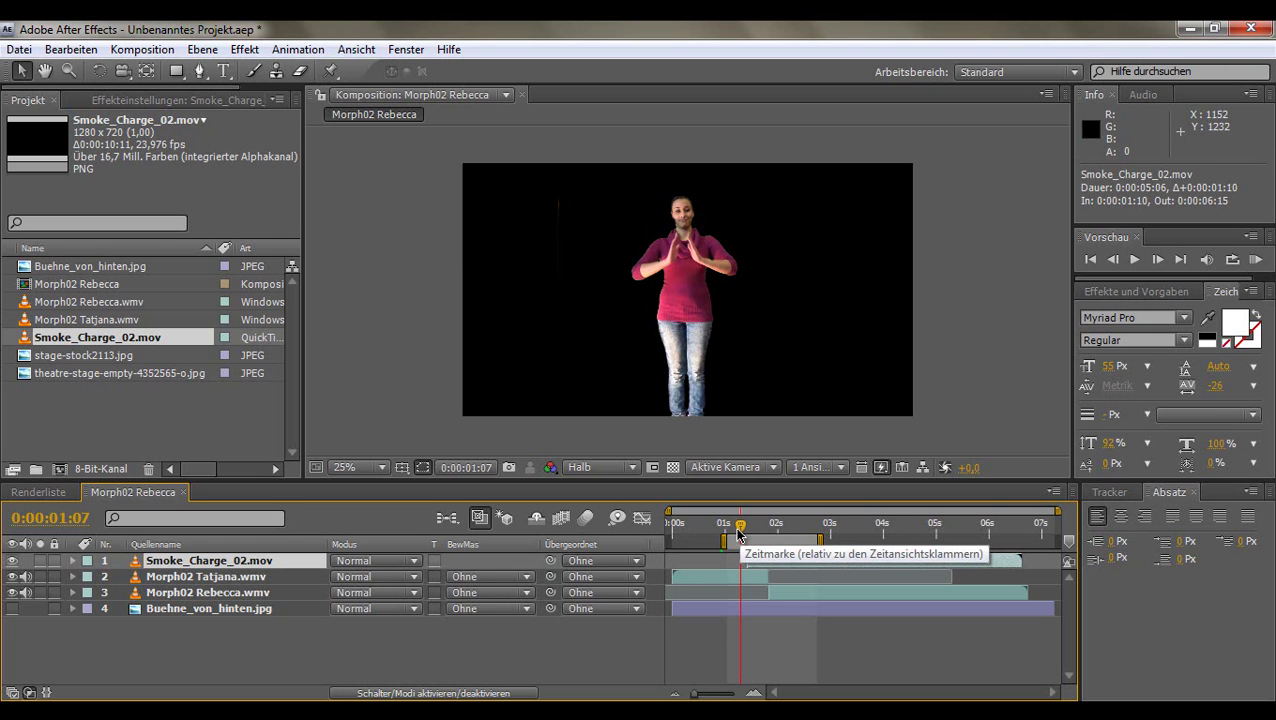
pyautogui.moveTo(741, 534); pyautogui.dragTo(756, 540)
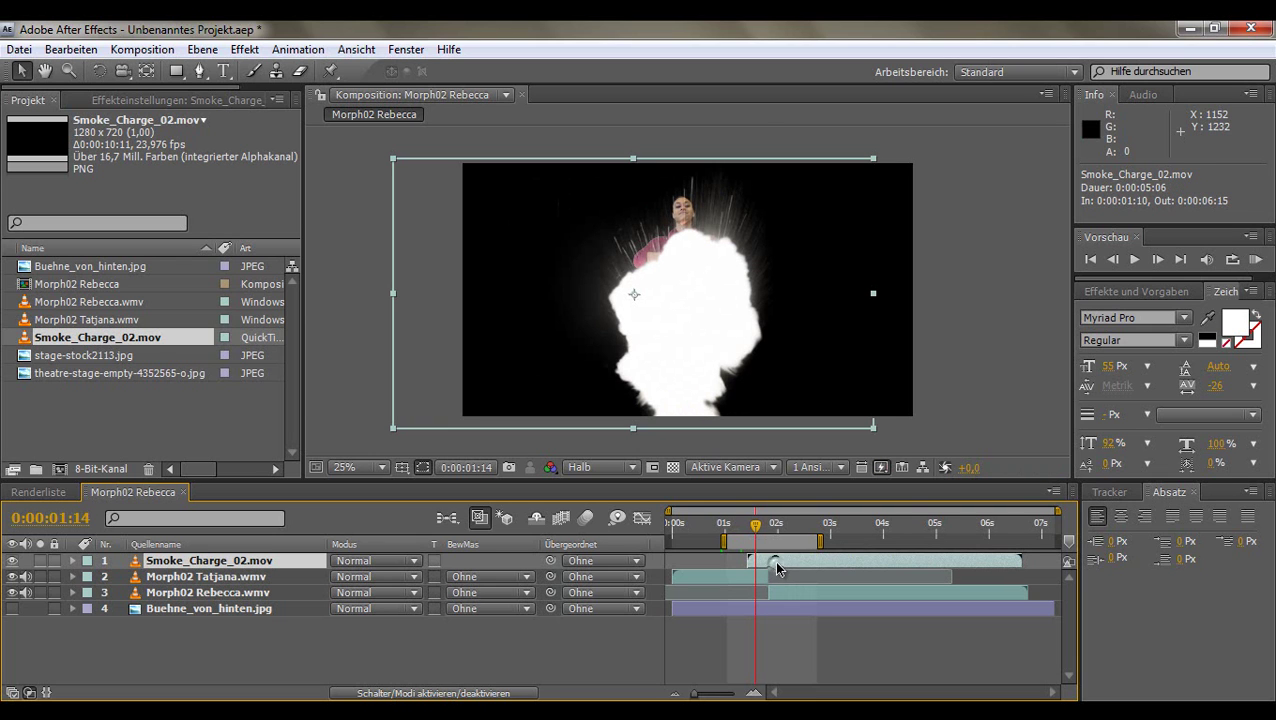
pyautogui.moveTo(774, 560); pyautogui.dragTo(781, 567)
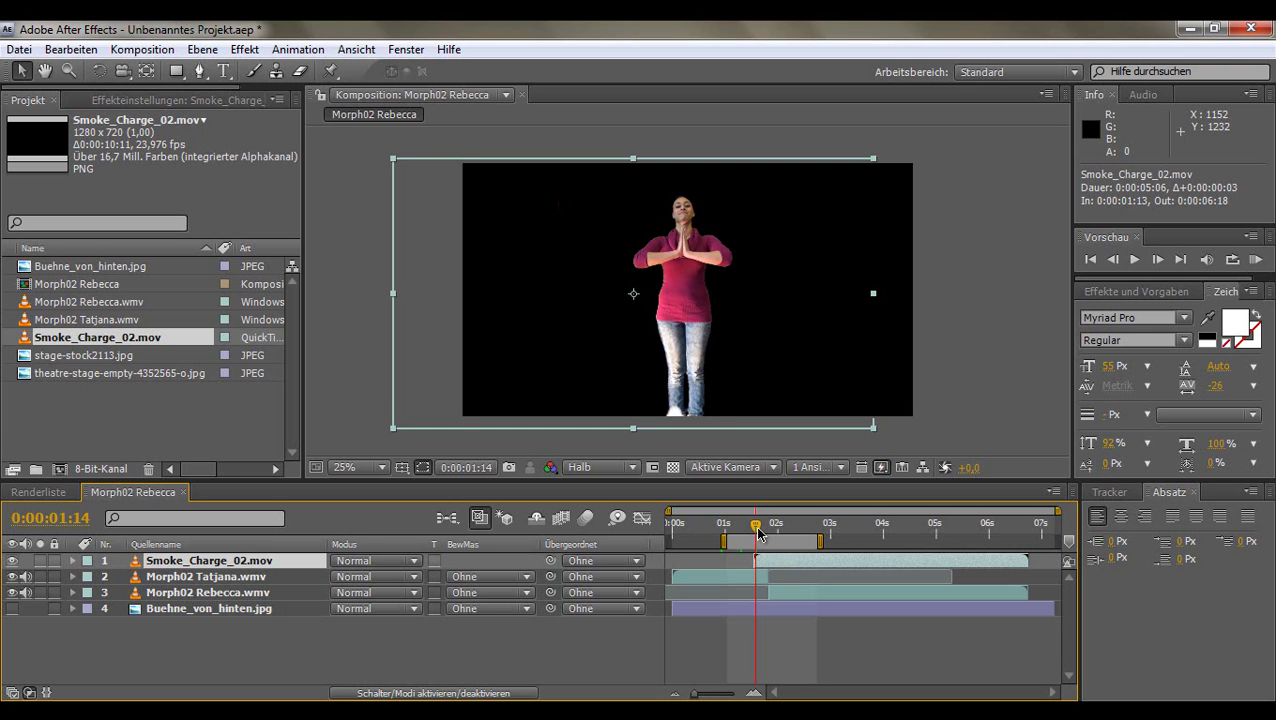
pyautogui.click(758, 530)
pyautogui.moveTo(759, 532)
pyautogui.mouseDown()
pyautogui.moveTo(780, 560)
pyautogui.moveTo(753, 534)
pyautogui.moveTo(789, 543)
pyautogui.moveTo(753, 541)
pyautogui.mouseUp()
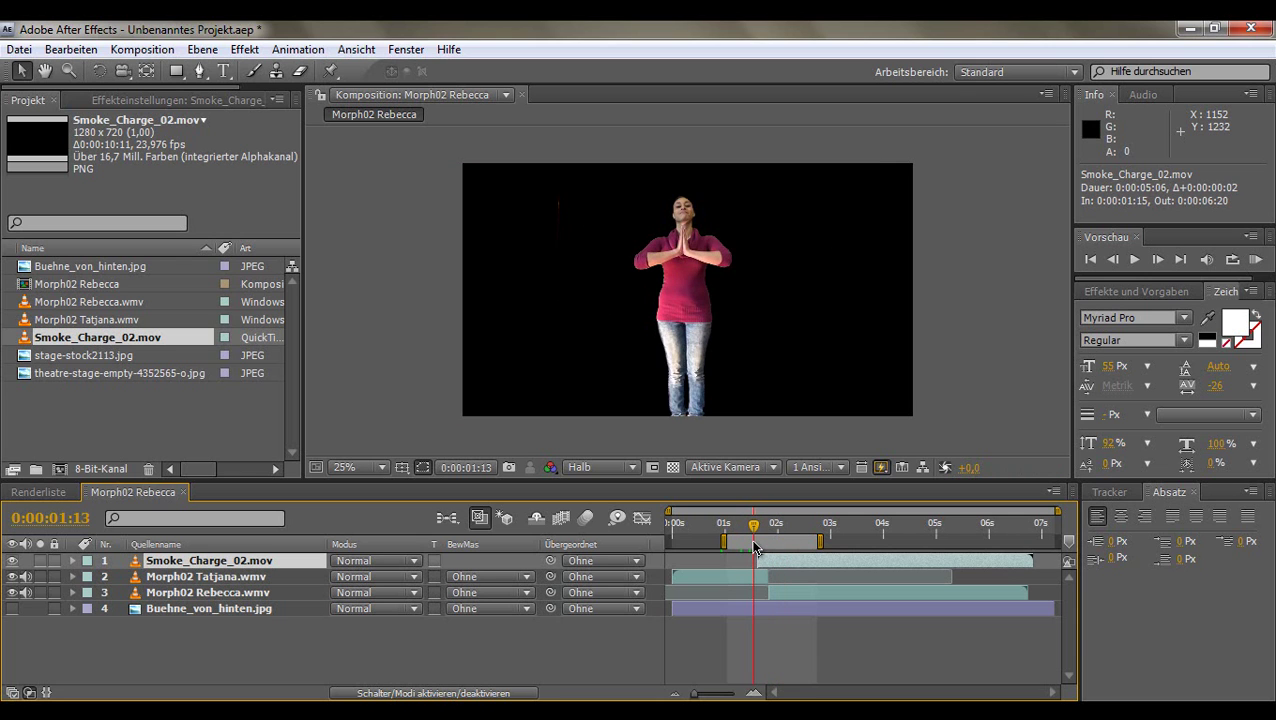
pyautogui.click(769, 560)
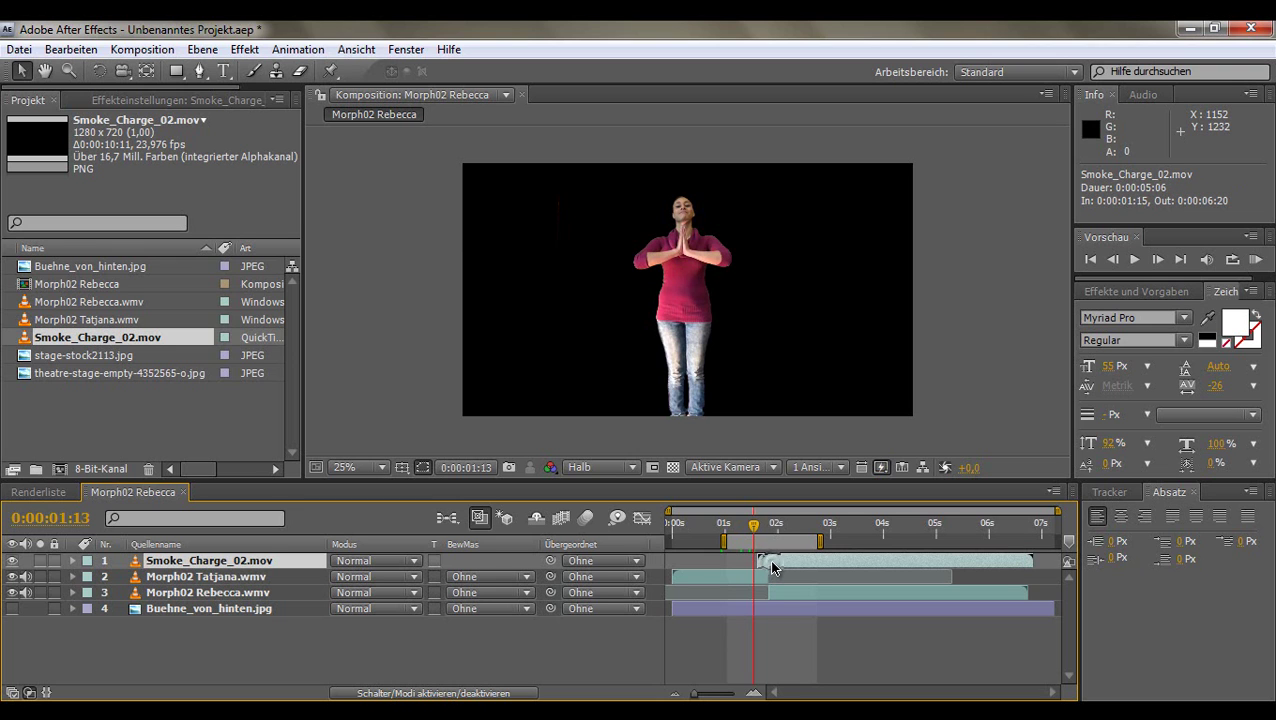
pyautogui.moveTo(770, 568)
pyautogui.mouseDown()
pyautogui.moveTo(753, 532)
pyautogui.moveTo(771, 541)
pyautogui.mouseUp()
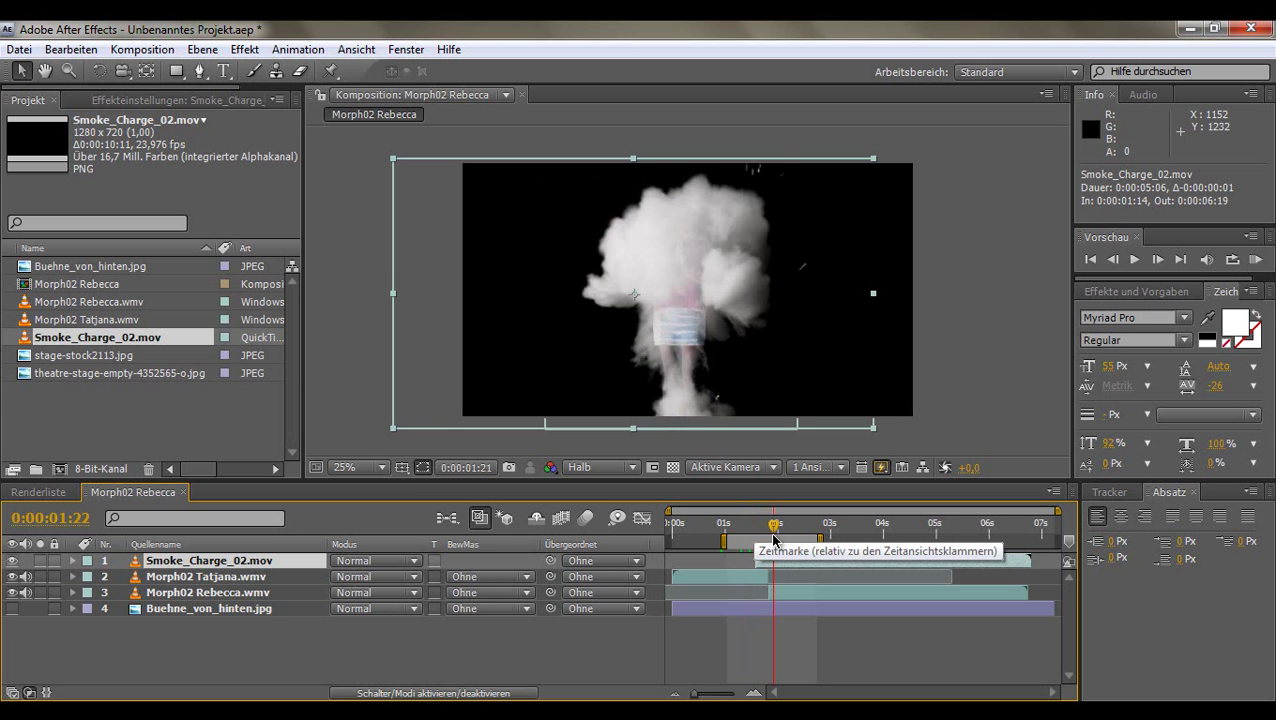
pyautogui.moveTo(771, 541); pyautogui.dragTo(818, 541)
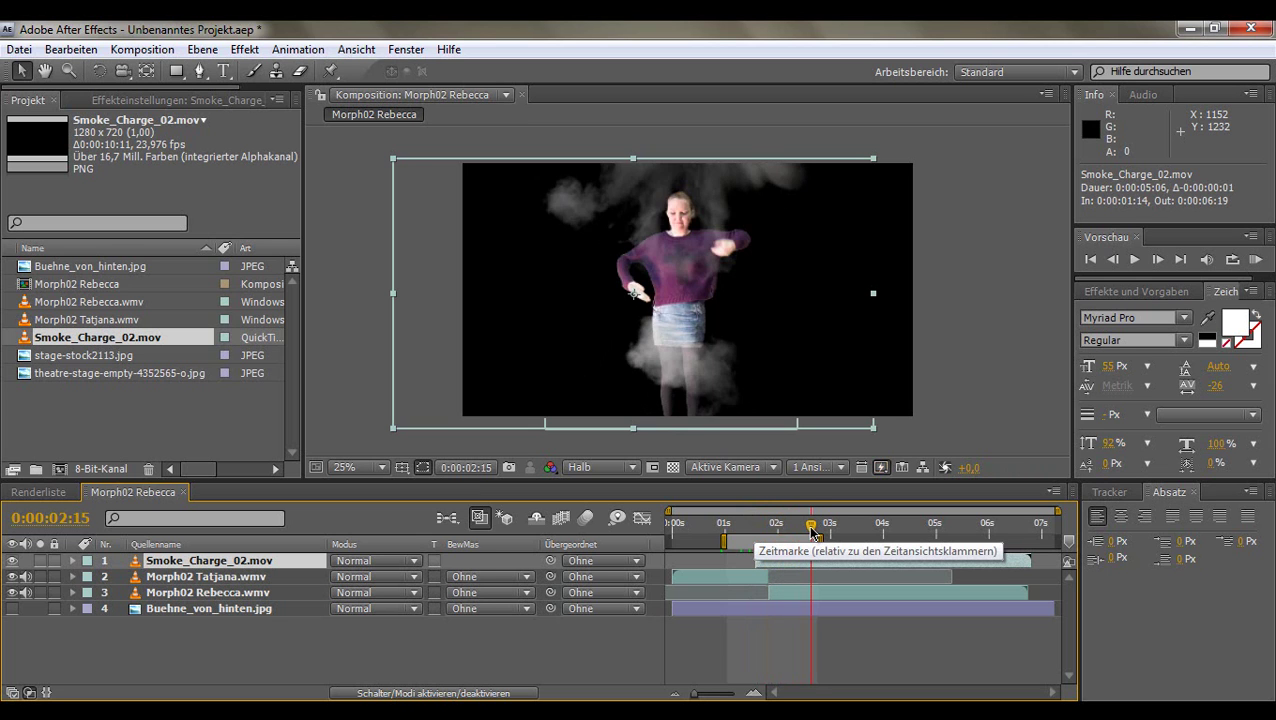
pyautogui.moveTo(810, 530)
pyautogui.mouseDown()
pyautogui.moveTo(769, 540)
pyautogui.moveTo(781, 543)
pyautogui.mouseUp()
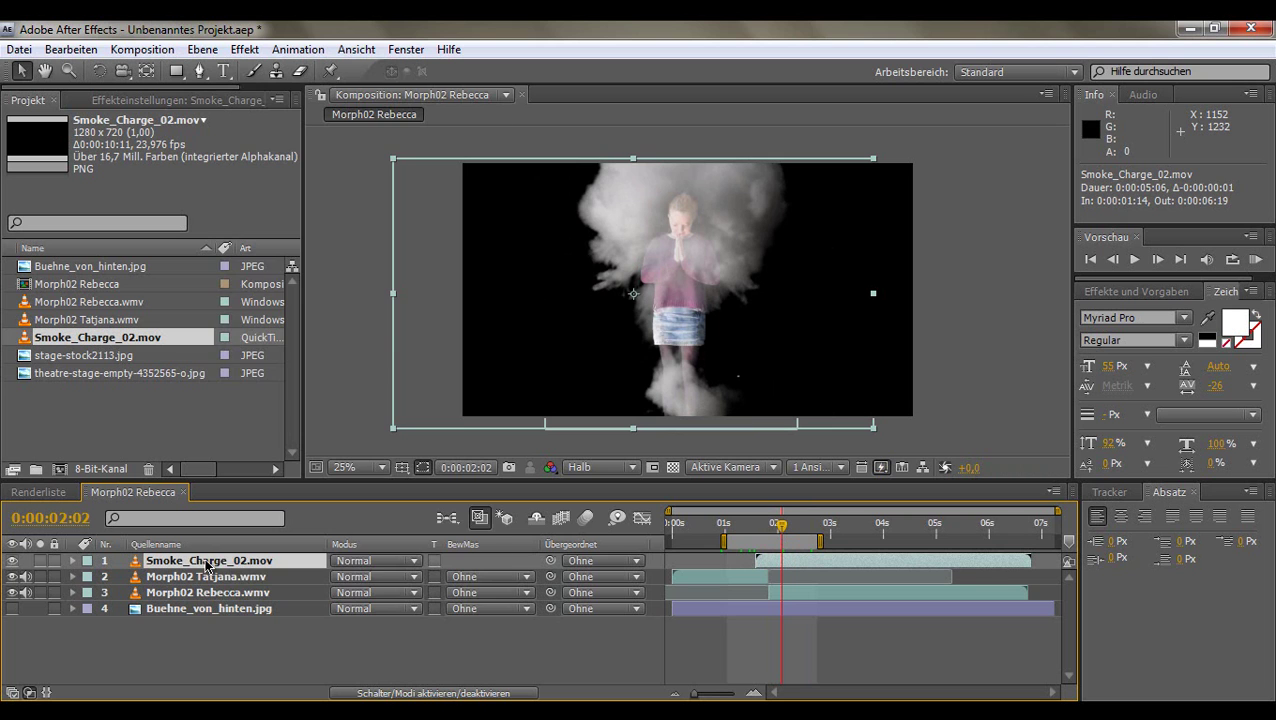
# - Add an Einfärben tint to the smoke layer, mapping white to pink
pyautogui.rightClick(207, 565)
pyautogui.moveTo(262, 328)
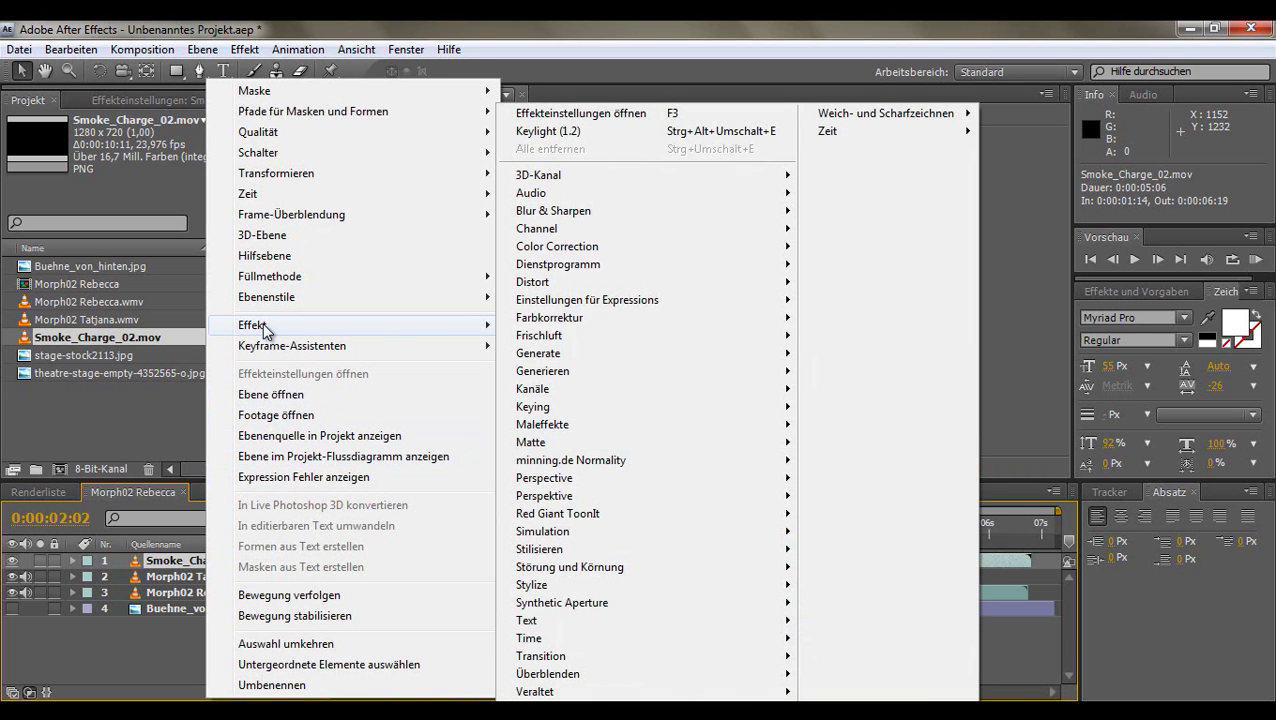
pyautogui.moveTo(584, 320)
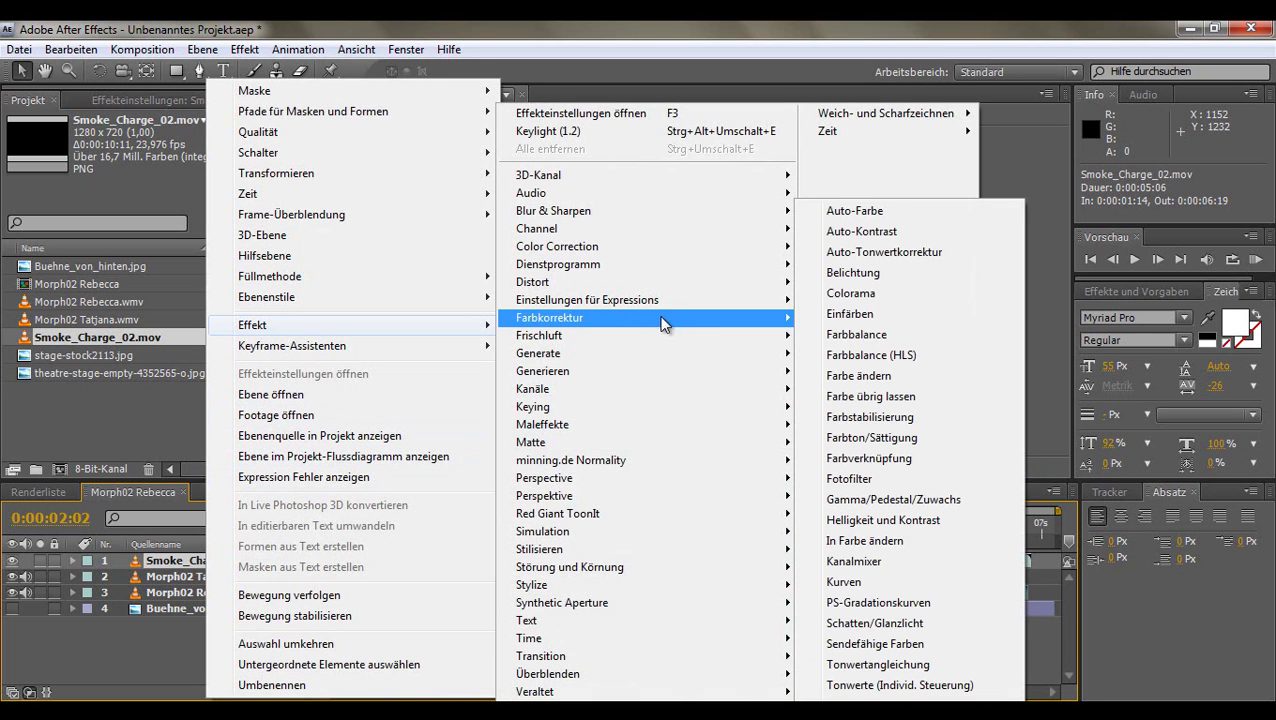
pyautogui.click(898, 318)
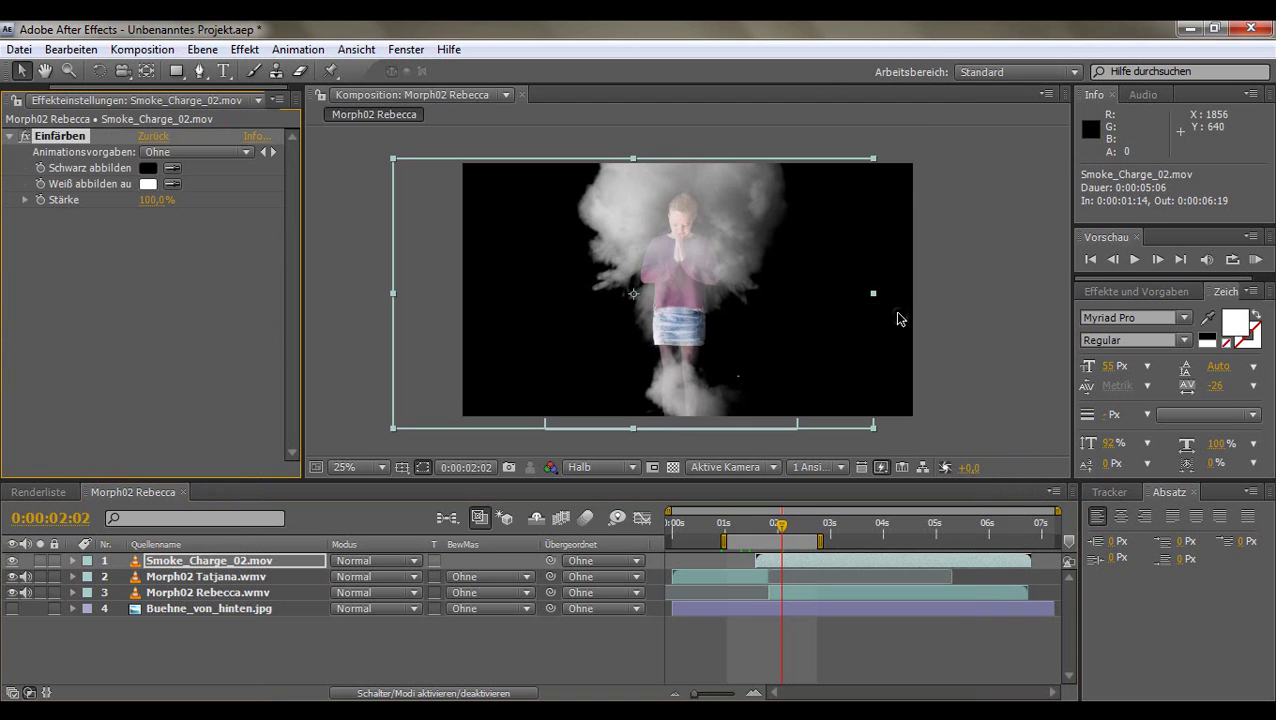
pyautogui.click(148, 185)
pyautogui.moveTo(110, 233); pyautogui.dragTo(133, 220)
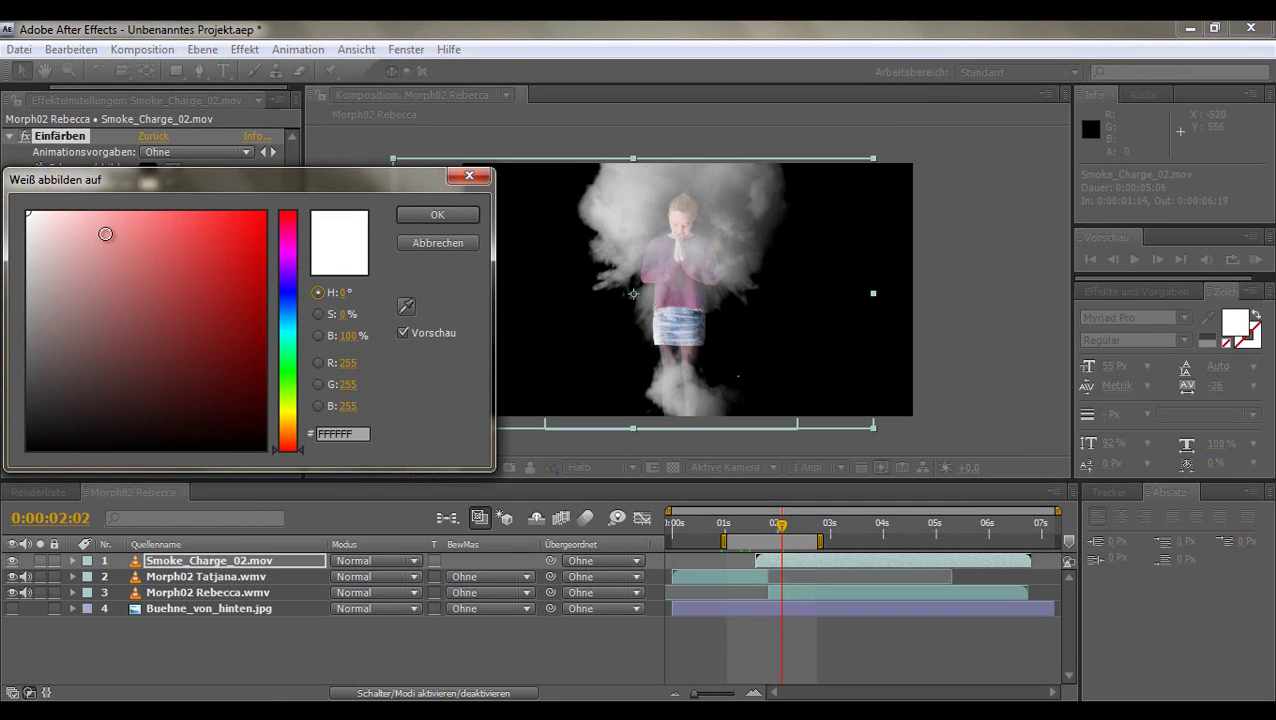
pyautogui.click(287, 245)
pyautogui.moveTo(135, 222)
pyautogui.mouseDown()
pyautogui.moveTo(92, 300)
pyautogui.moveTo(147, 210)
pyautogui.mouseUp()
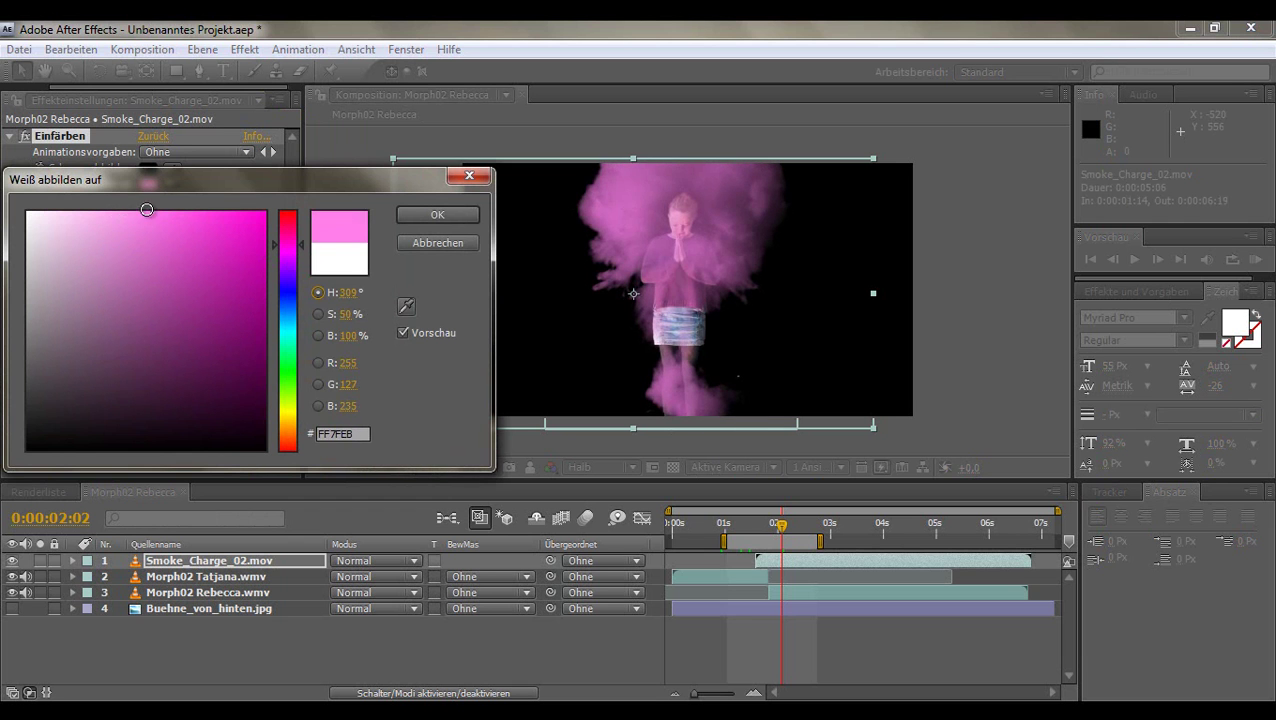
pyautogui.click(430, 215)
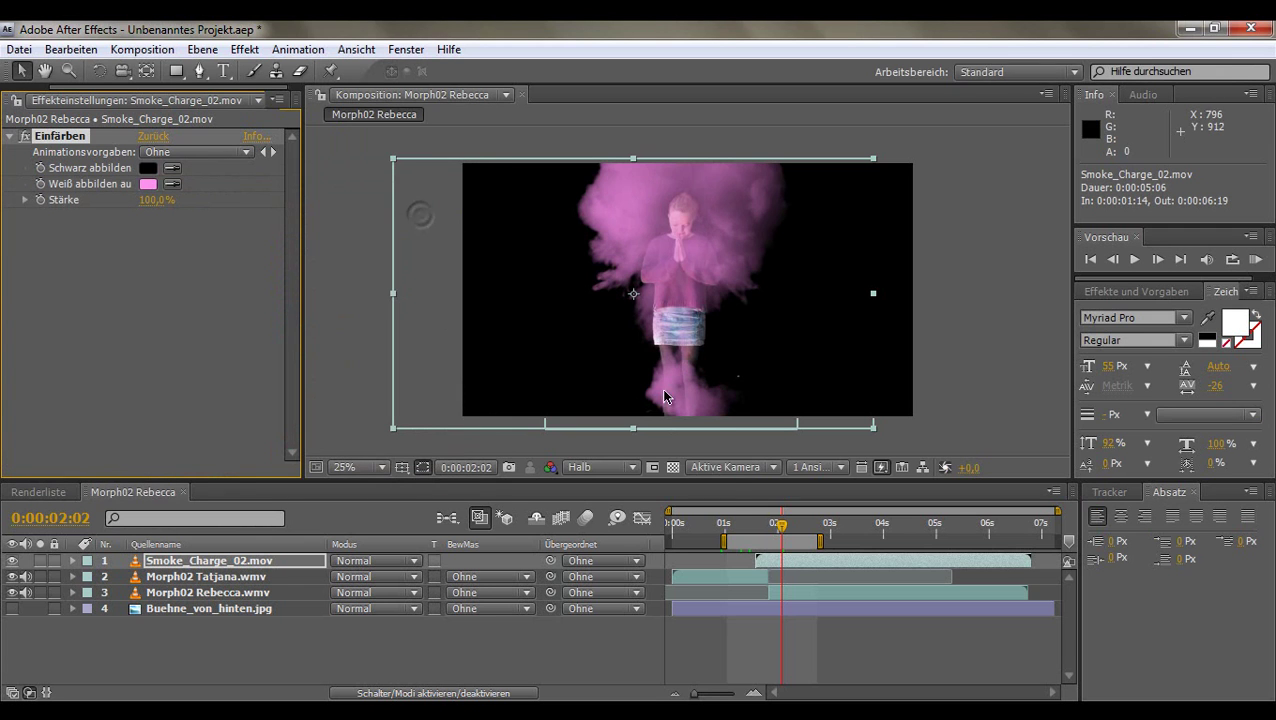
# - Preview the pink smoke from 0:00:01:13 and bring up the AE GS Tut folder
pyautogui.click(756, 526)
pyautogui.moveTo(758, 527); pyautogui.dragTo(830, 525)
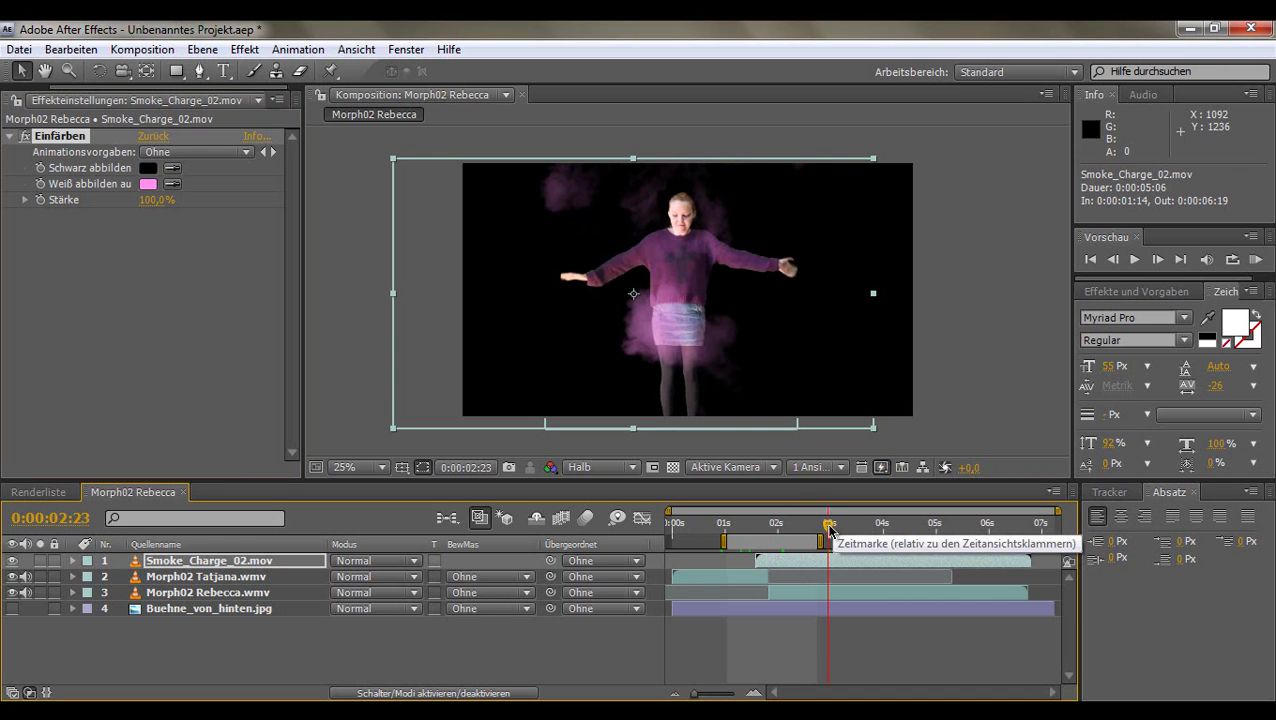
pyautogui.press('pageup')
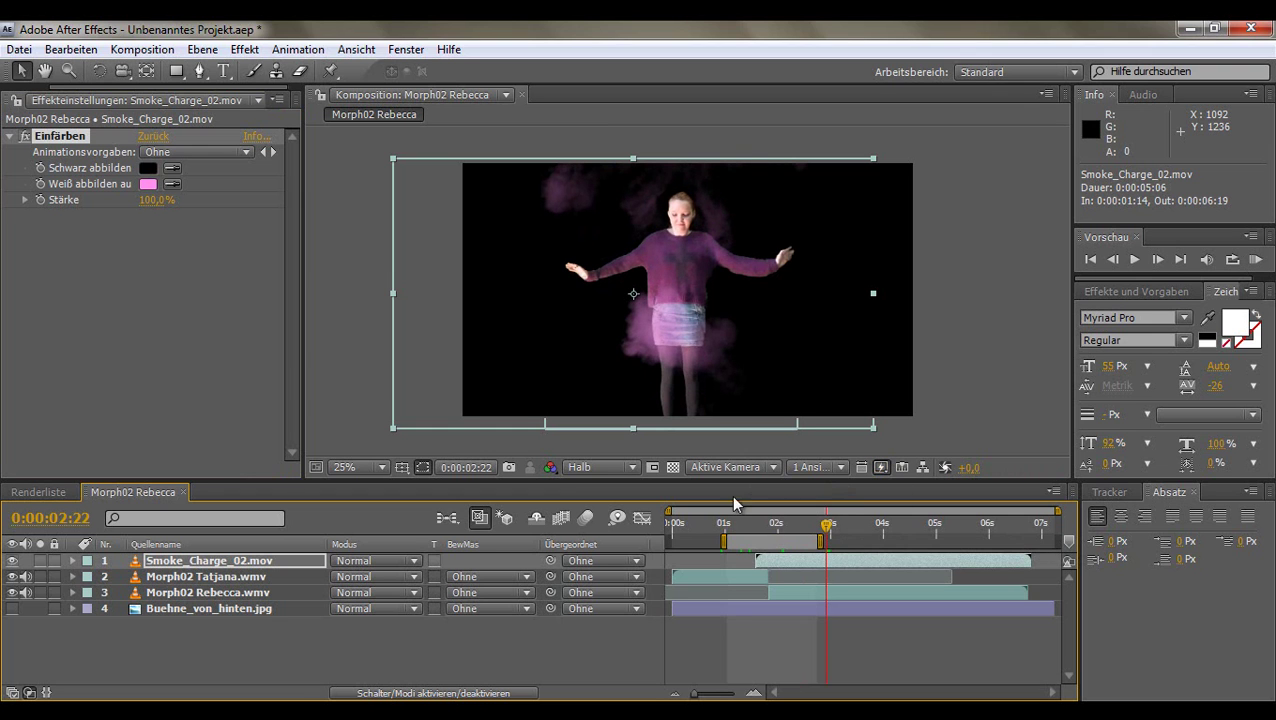
pyautogui.click(753, 522)
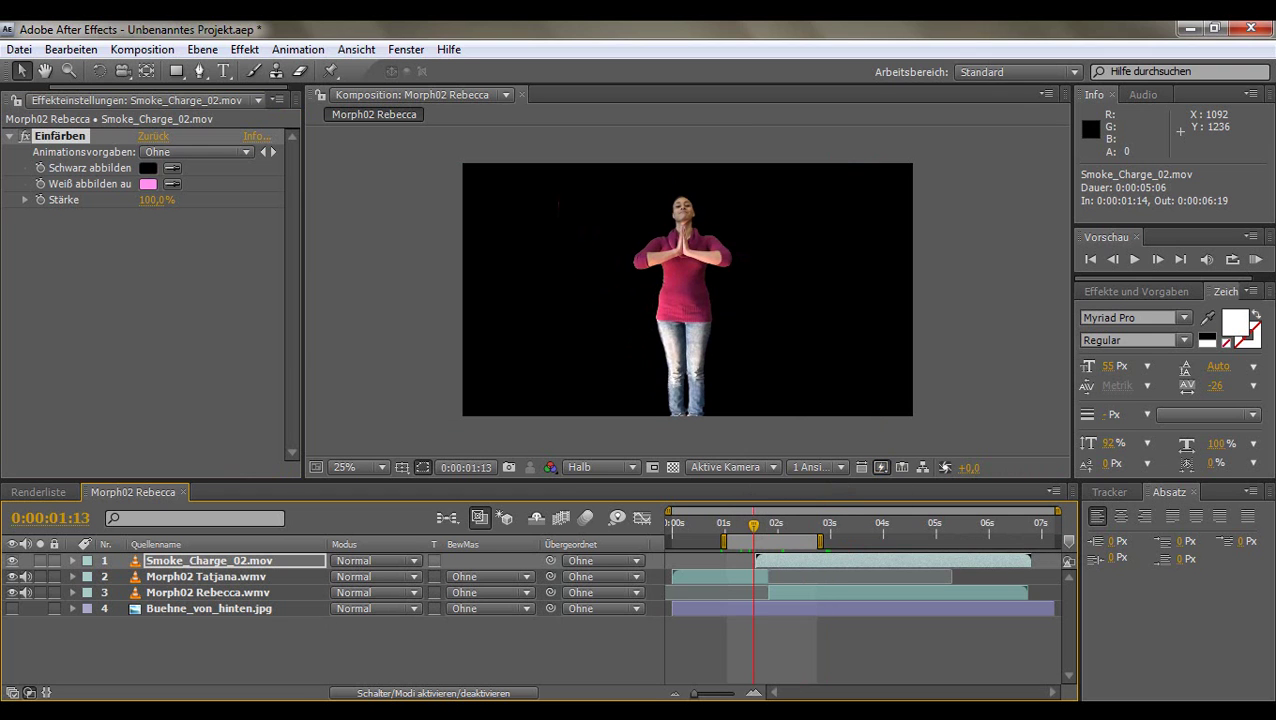
pyautogui.hotkey('ctrl', 'i')
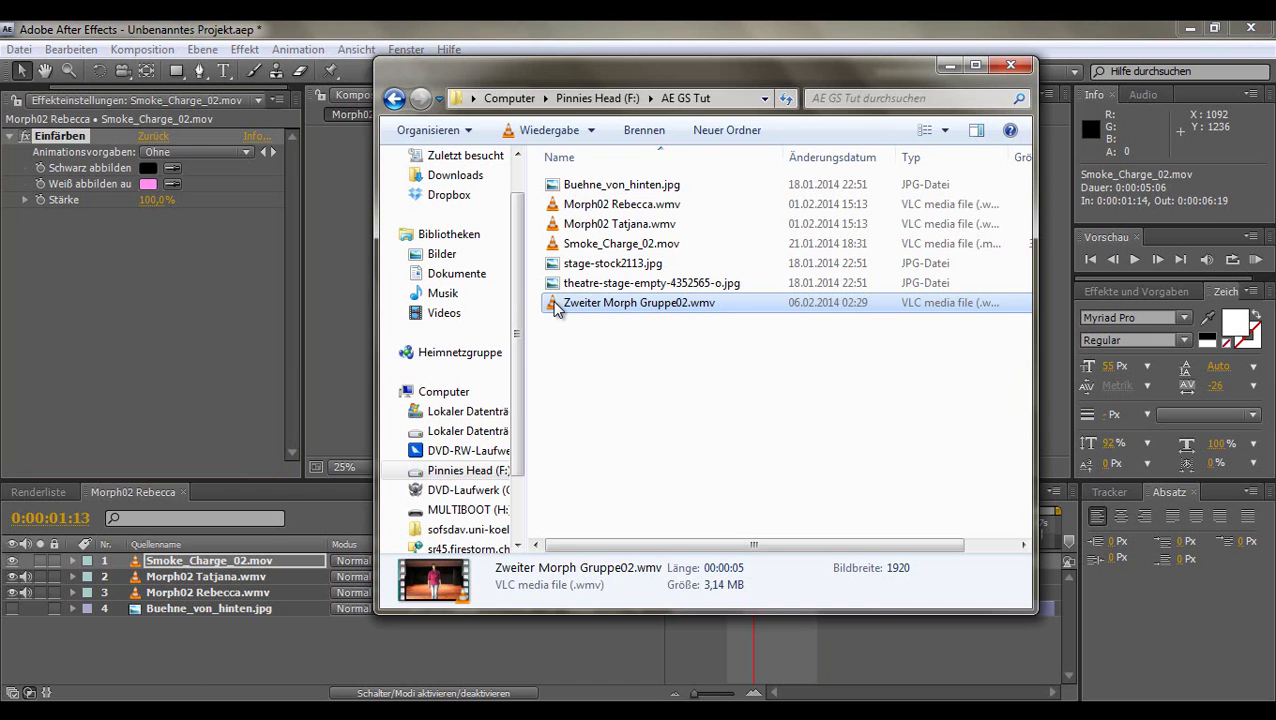
# - Play Zweiter Morph Gruppe02.wmv in VLC to compare, then close the player
pyautogui.doubleClick(556, 306)
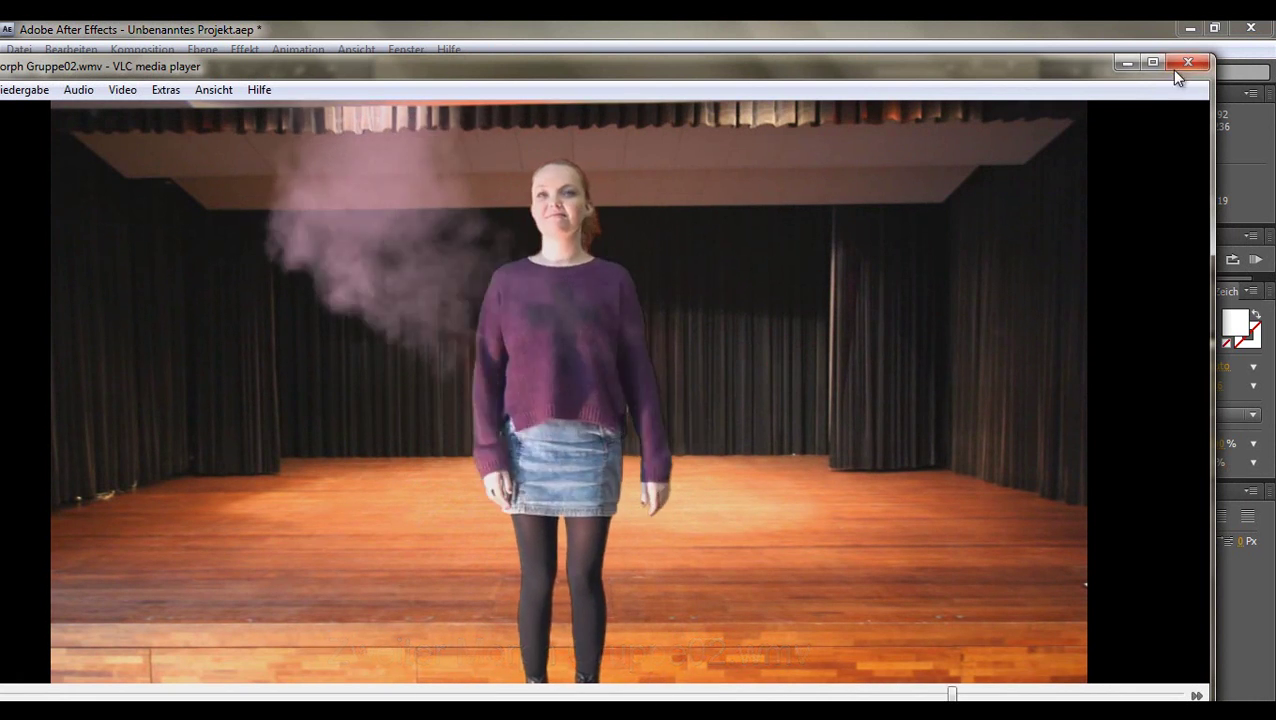
pyautogui.click(1176, 76)
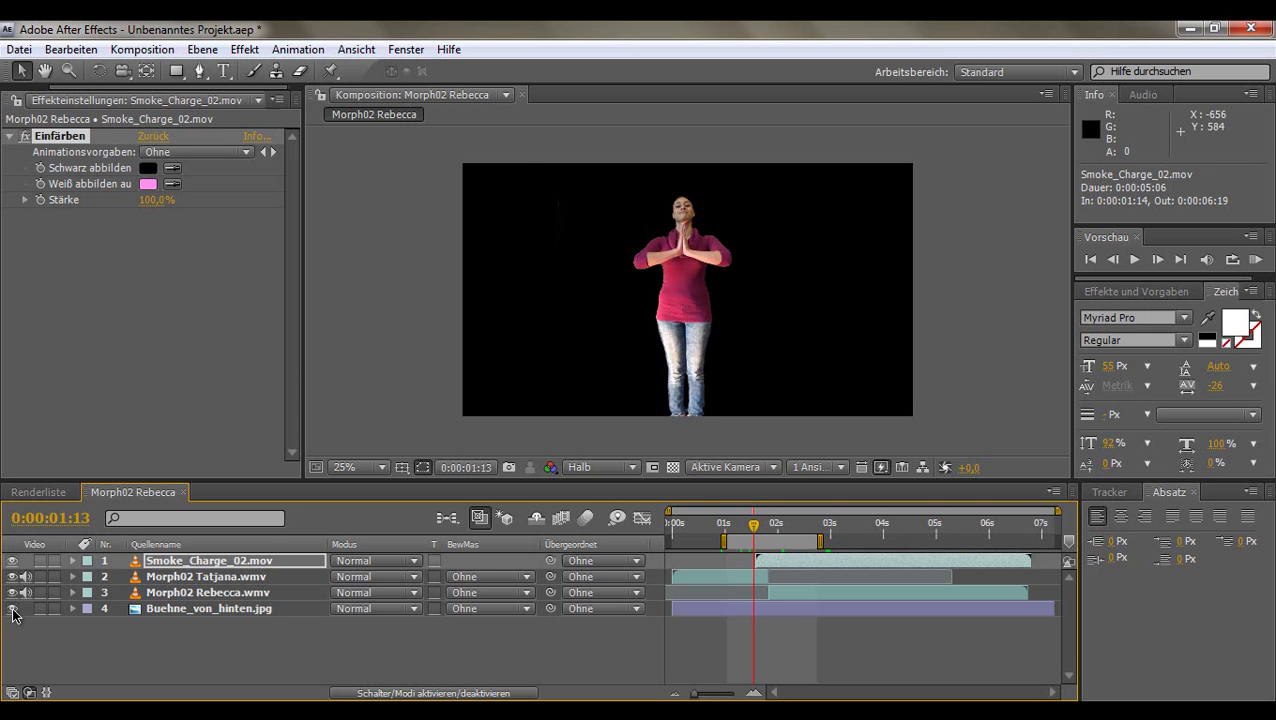
# - Turn Buehne_von_hinten.jpg back on and preview the pink smoke over the stage composite
pyautogui.click(12, 608)
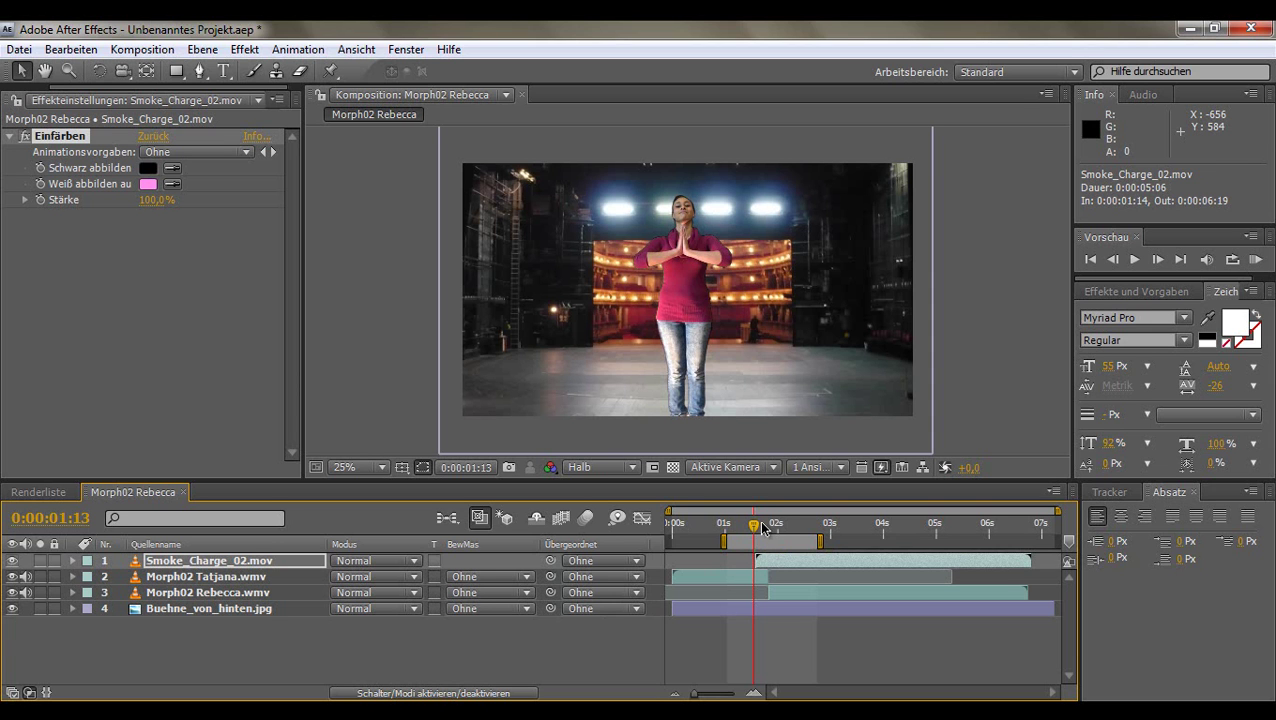
pyautogui.moveTo(755, 532); pyautogui.dragTo(836, 528)
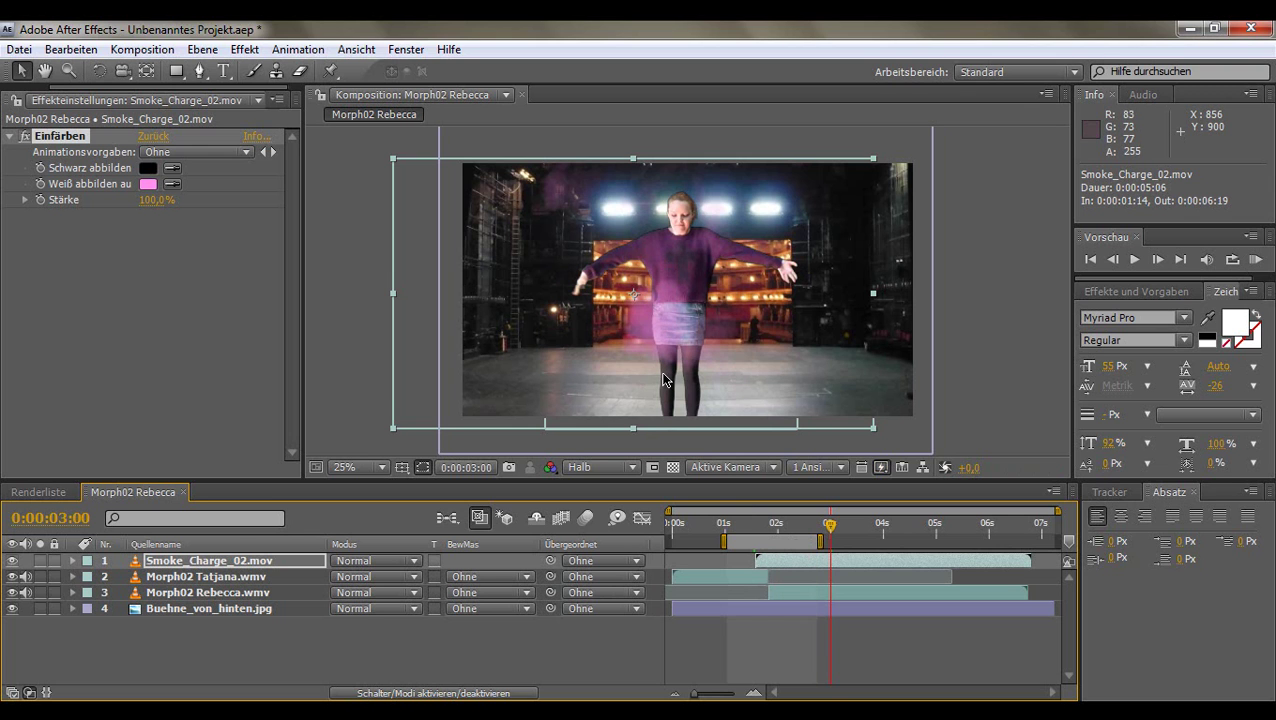
pyautogui.click(990, 294)
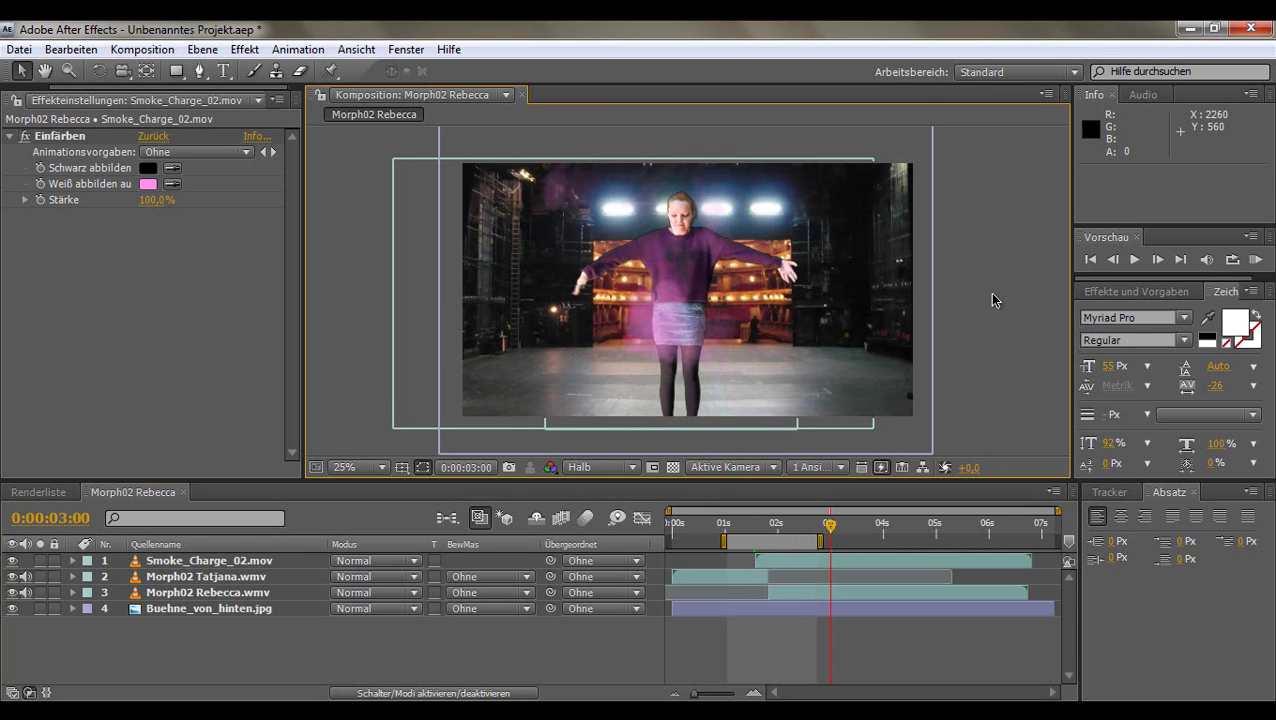